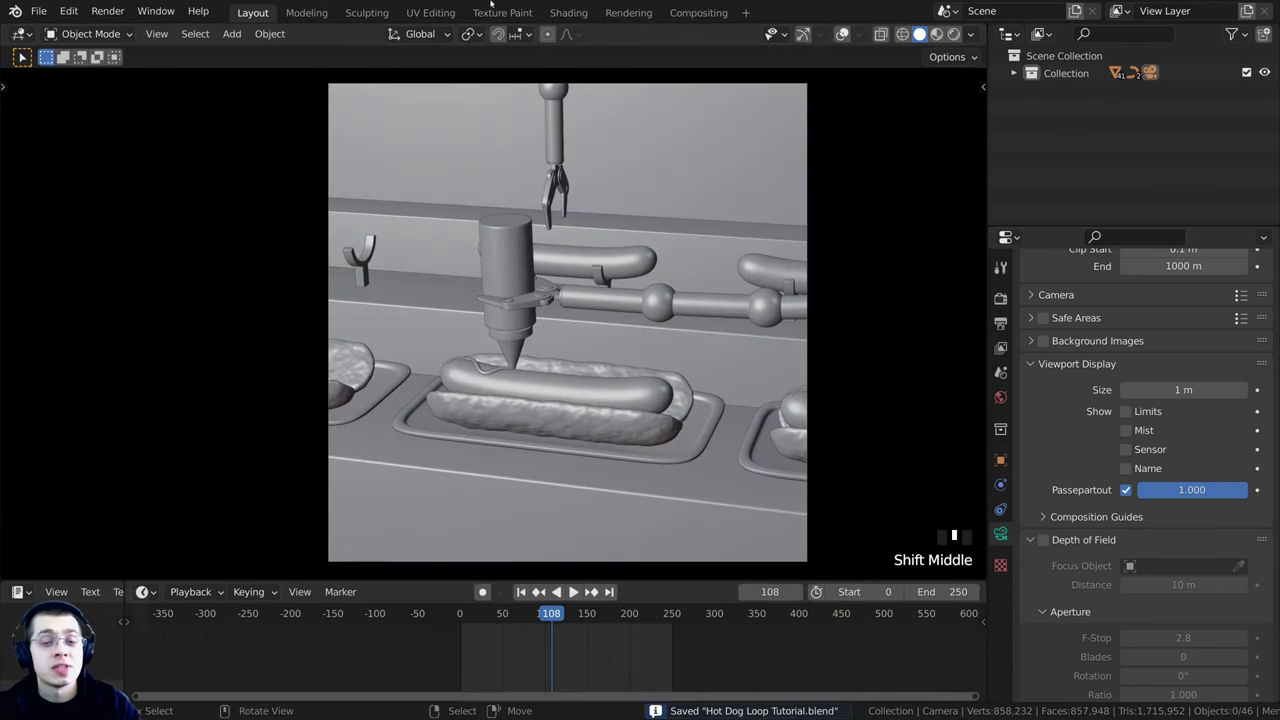
middle_click_drag(565, 296, 593, 291, "shift")
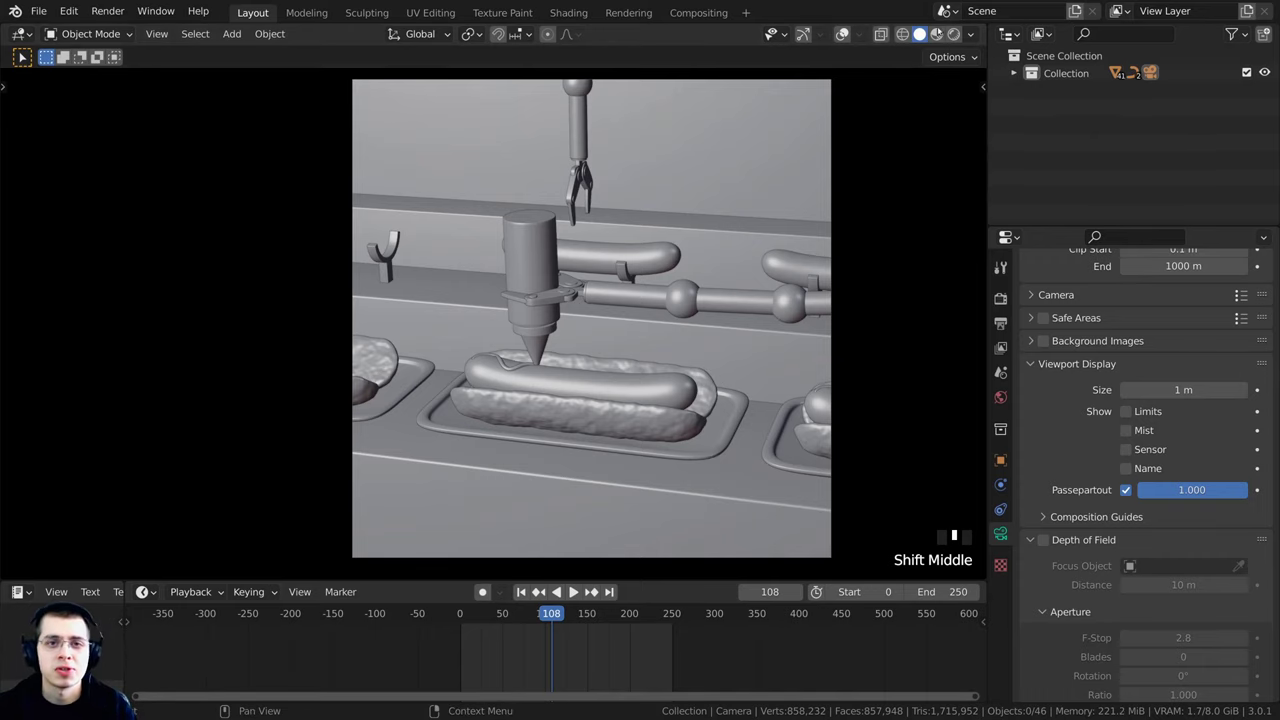
middle_click_drag(622, 196, 629, 196, "shift")
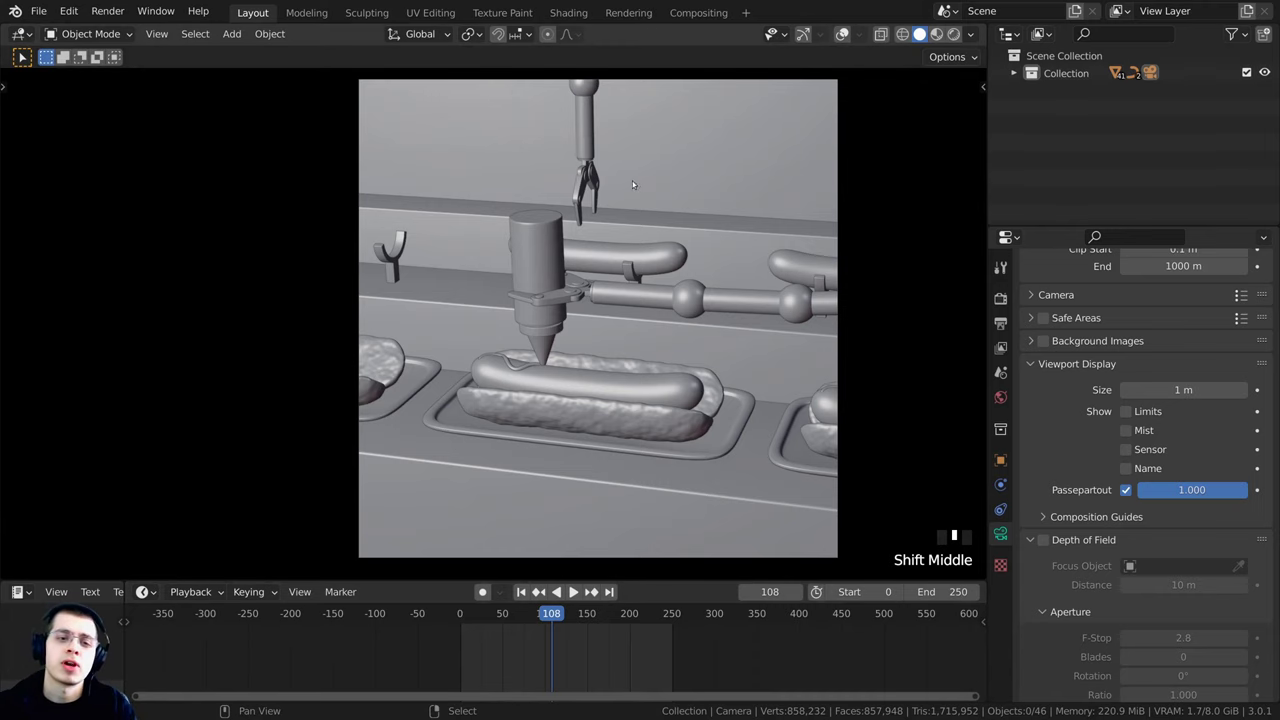
key("a")
key("a")
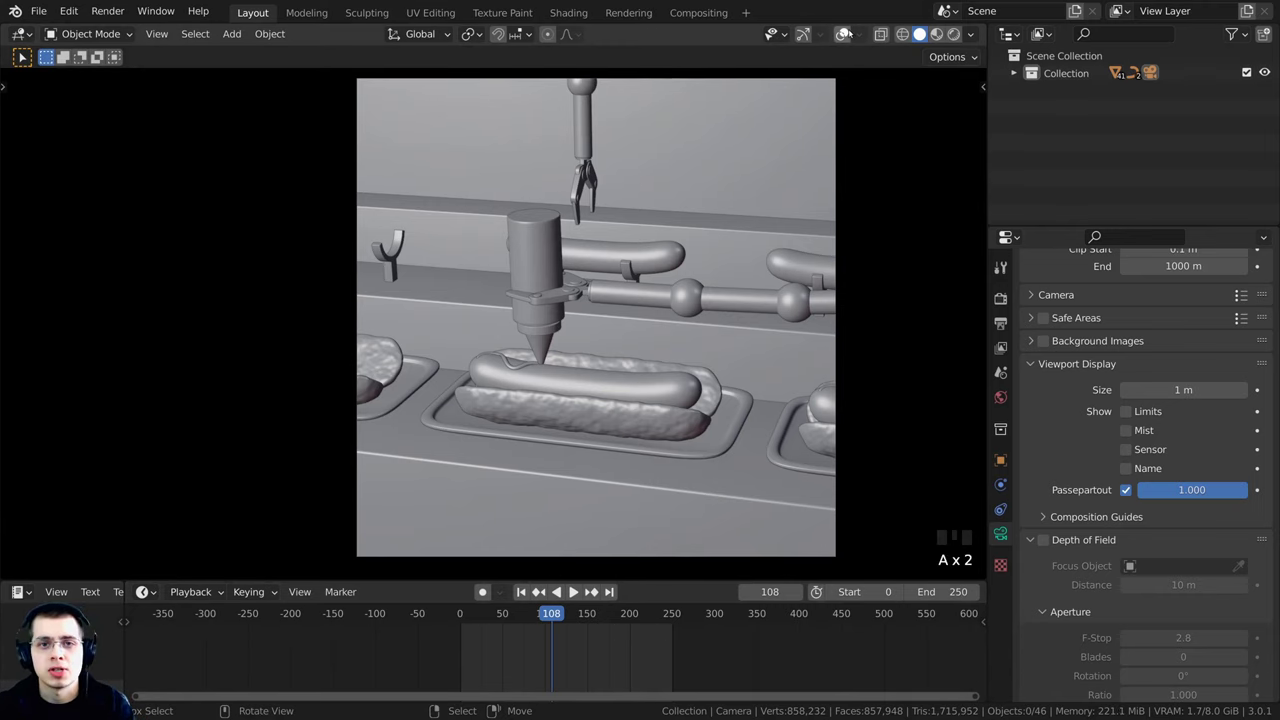
- Turn on the viewport overlays and go to frame 11 of the animation
left_click(842, 35)
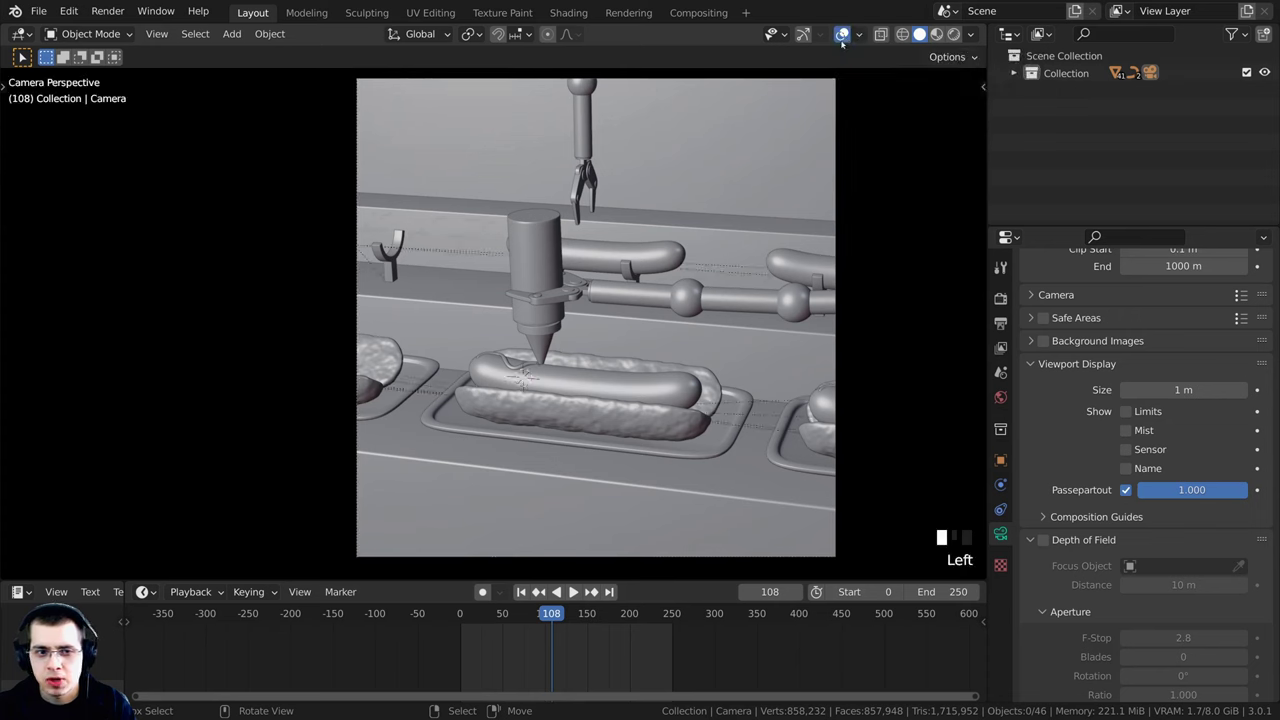
key("a")
key("a")
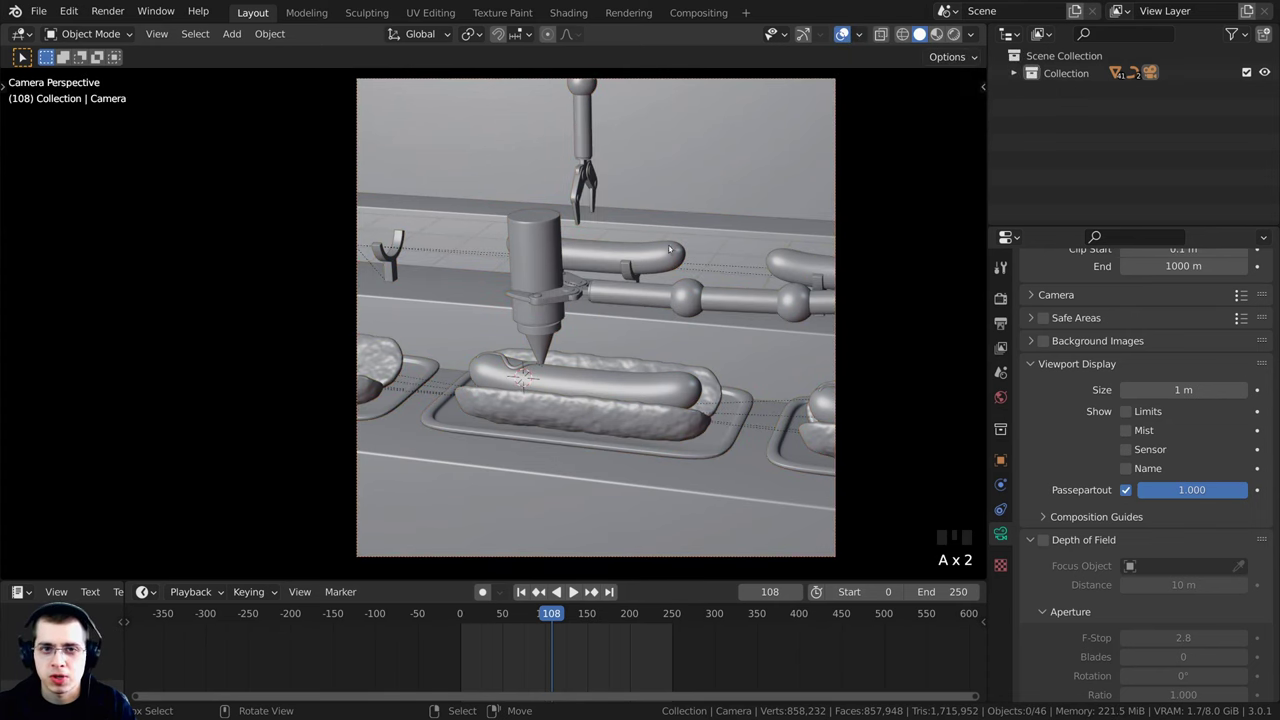
key("a")
key("a")
left_click_drag(580, 640, 469, 646)
middle_click_drag(760, 450, 756, 450, "shift")
- Choose Cycles as the scene's render engine
scroll(1080, 358, "up", 8)
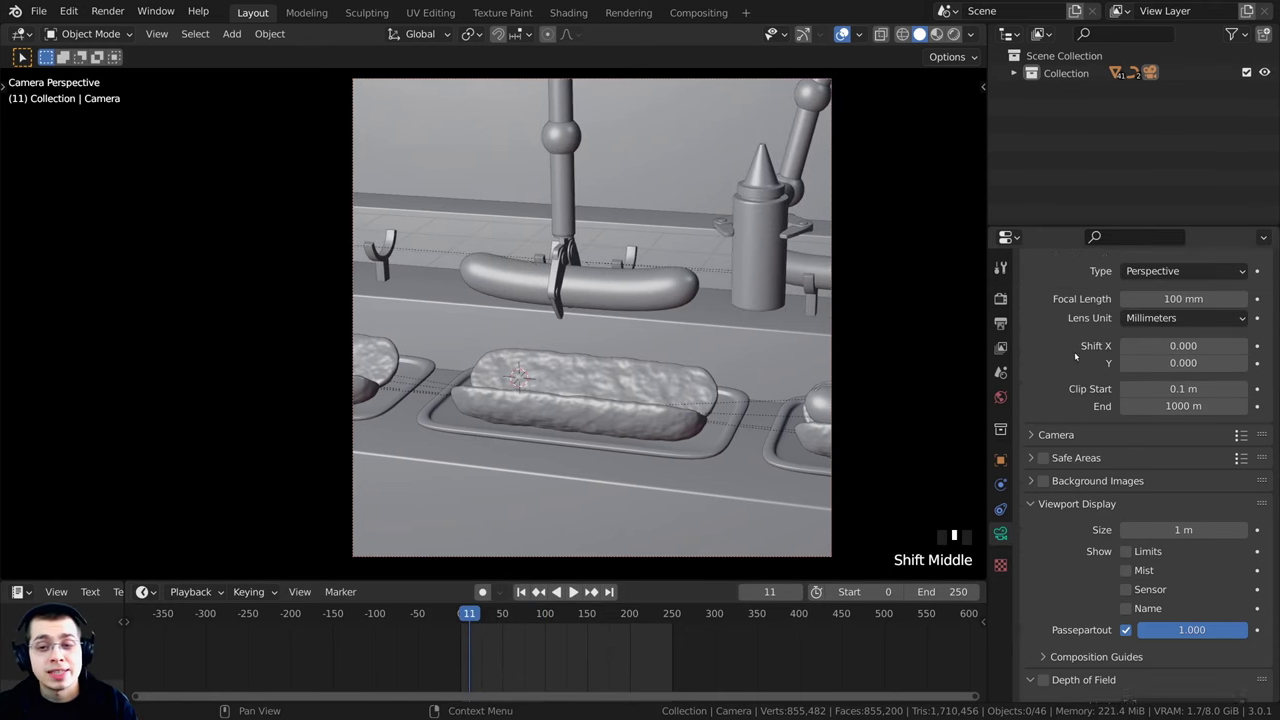
left_click(1000, 297)
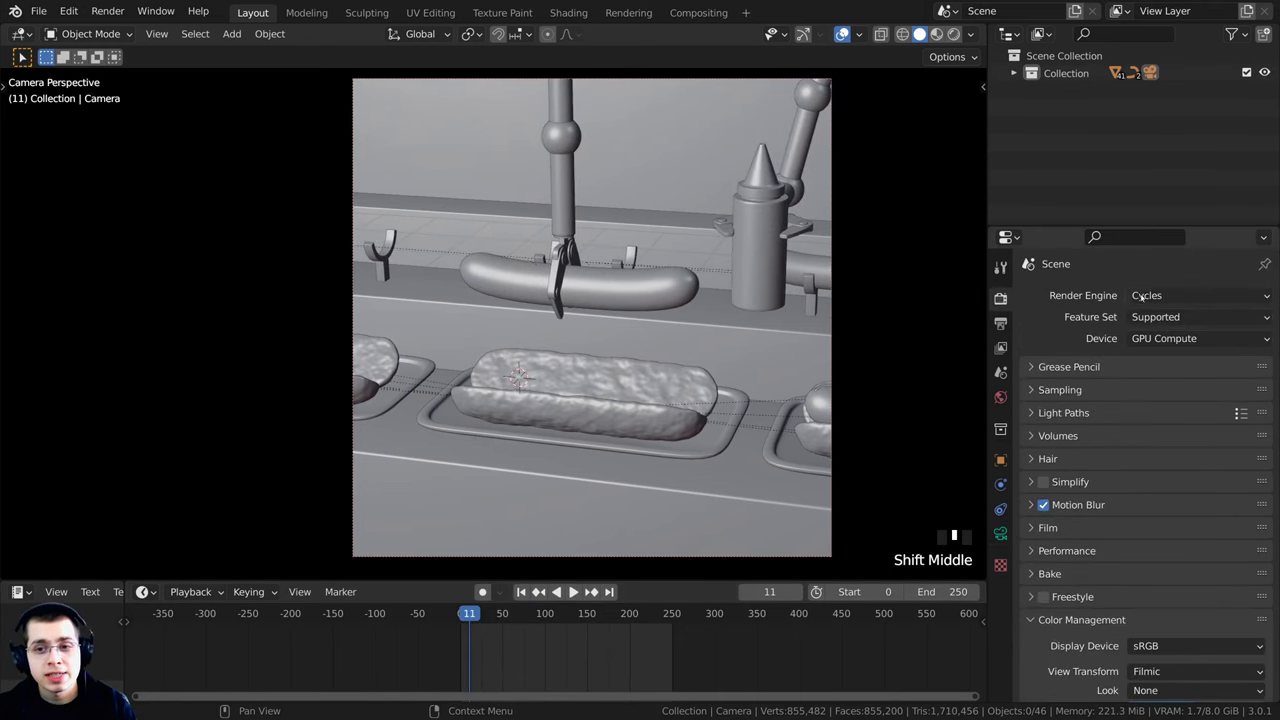
left_click(1147, 295)
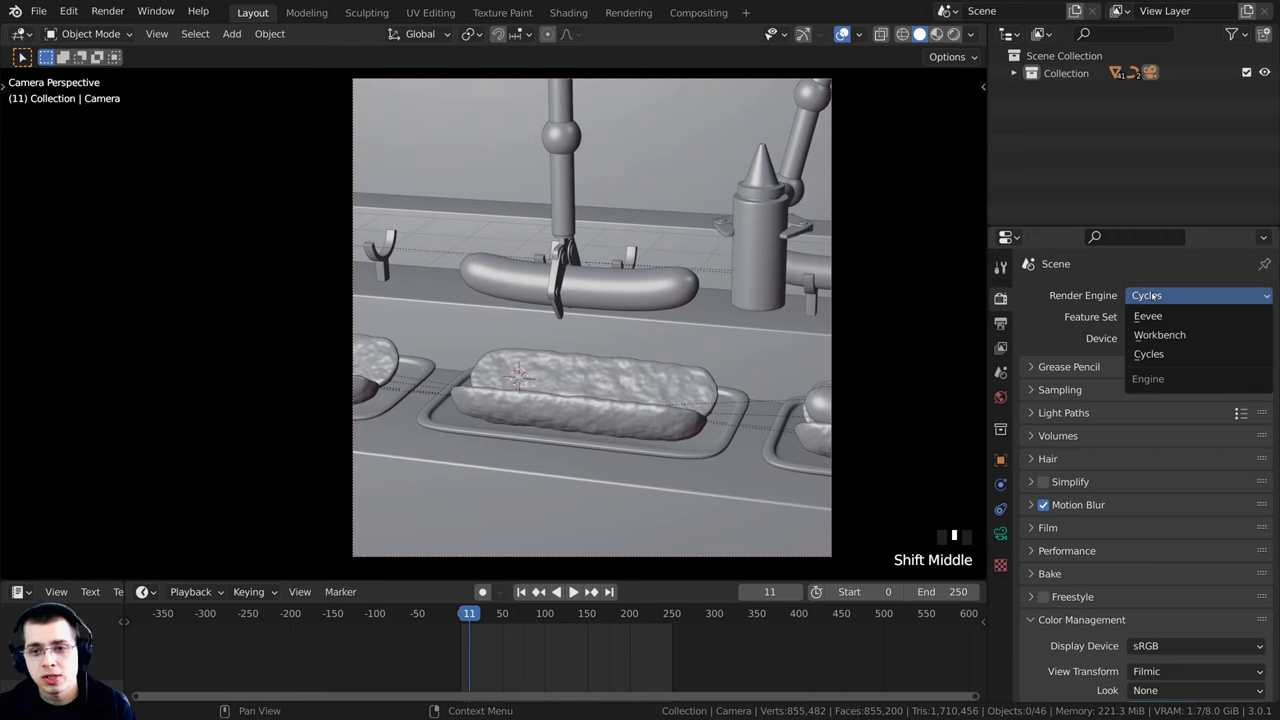
left_click(1167, 355)
- Switch the viewport to rendered shading to preview the camera view
scroll(702, 425, "down", 2)
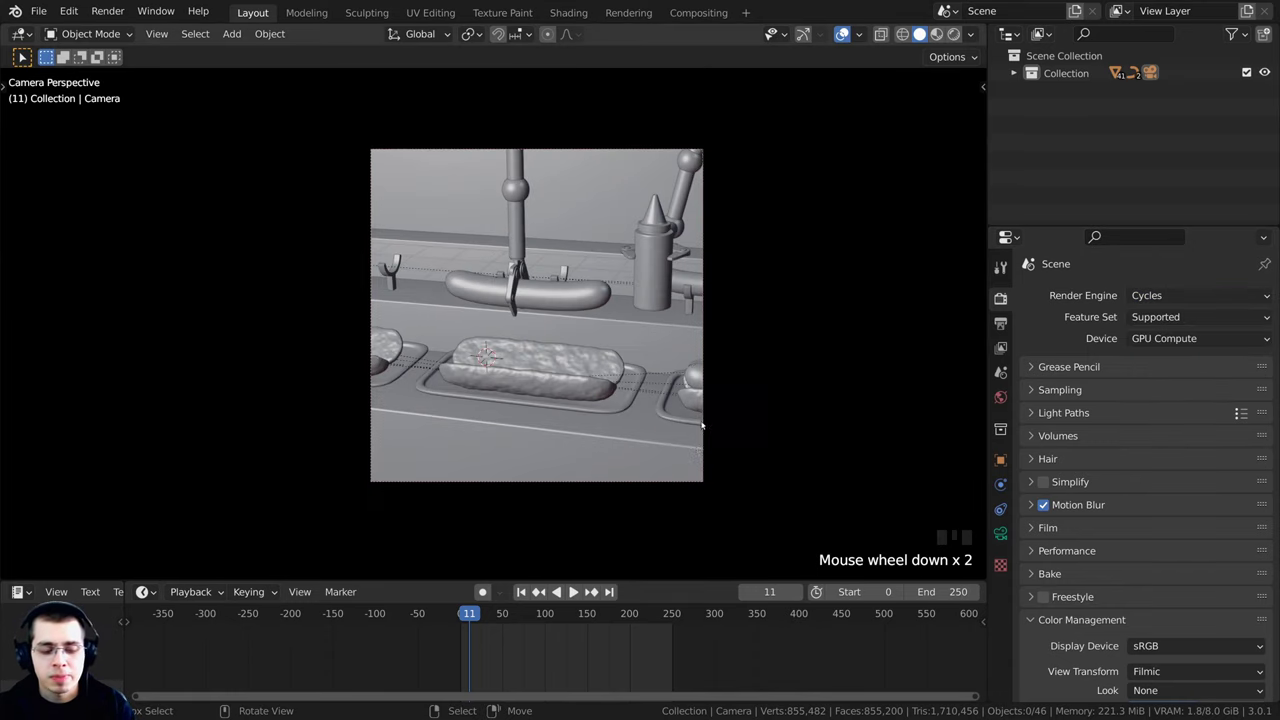
key("z")
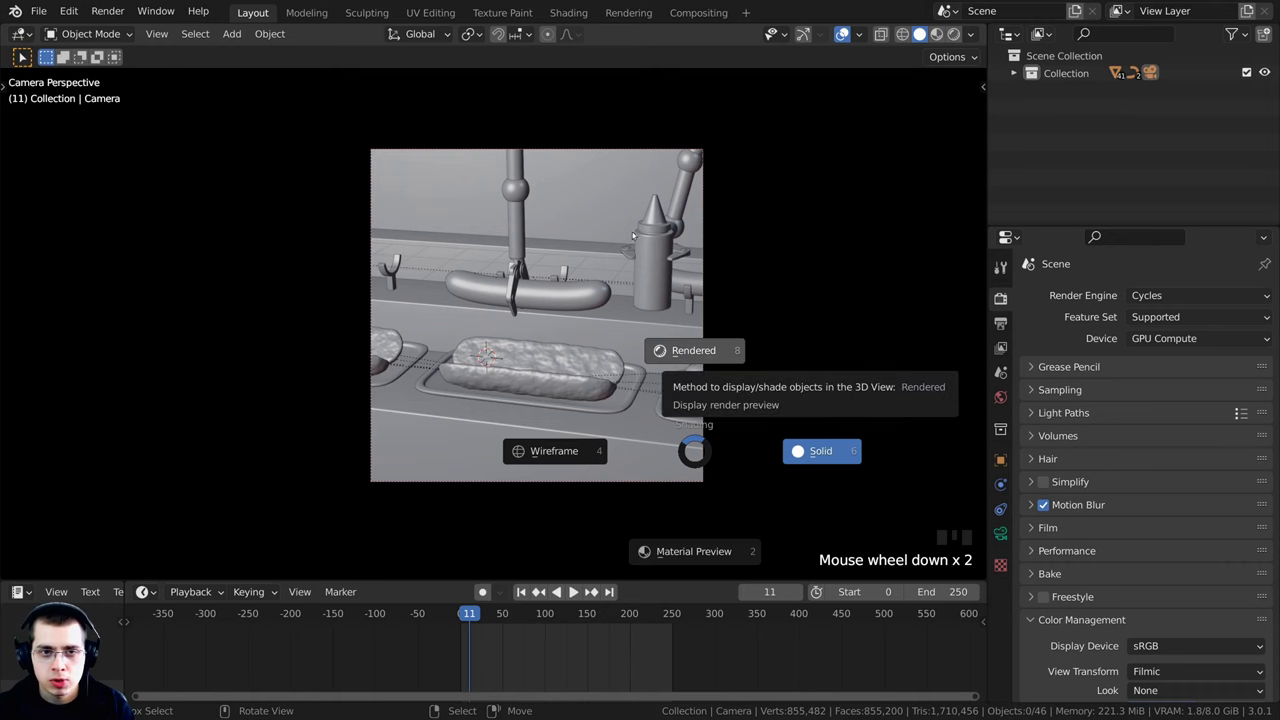
left_click(683, 353)
scroll(654, 317, "up", 1)
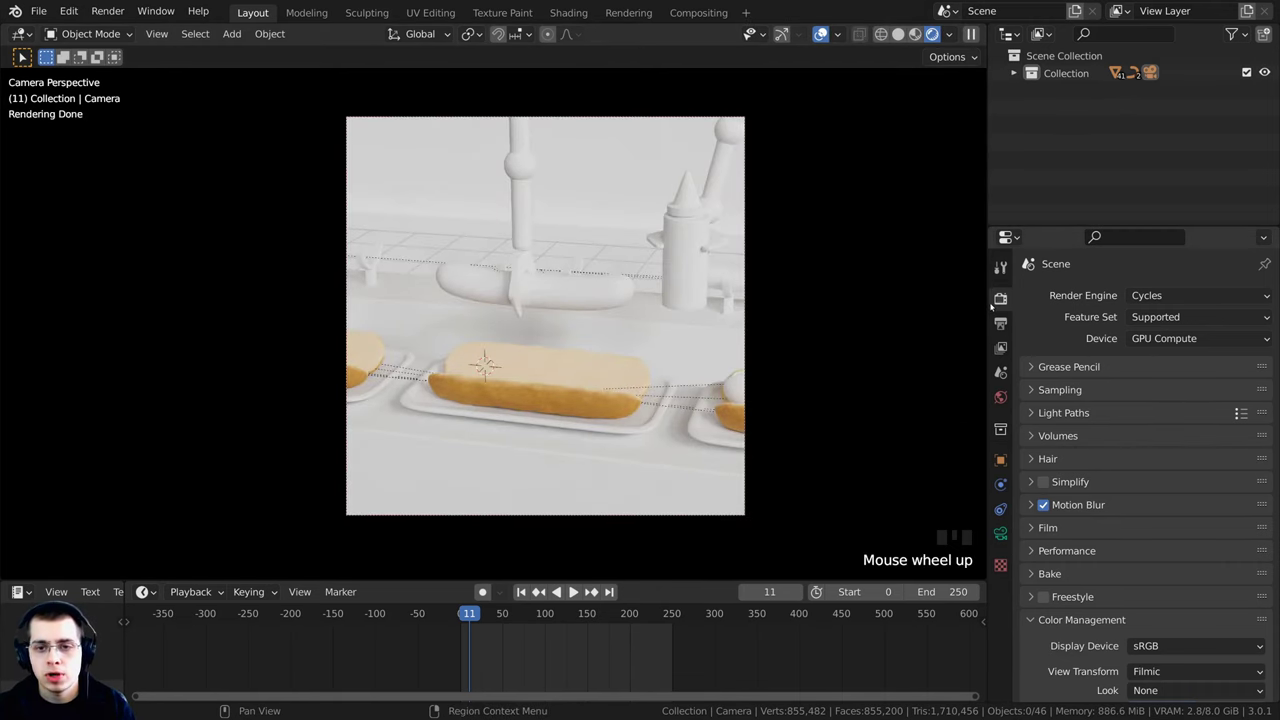
- Keep the Filmic view transform and set the color management look to Medium High Contrast
scroll(1104, 567, "down", 2)
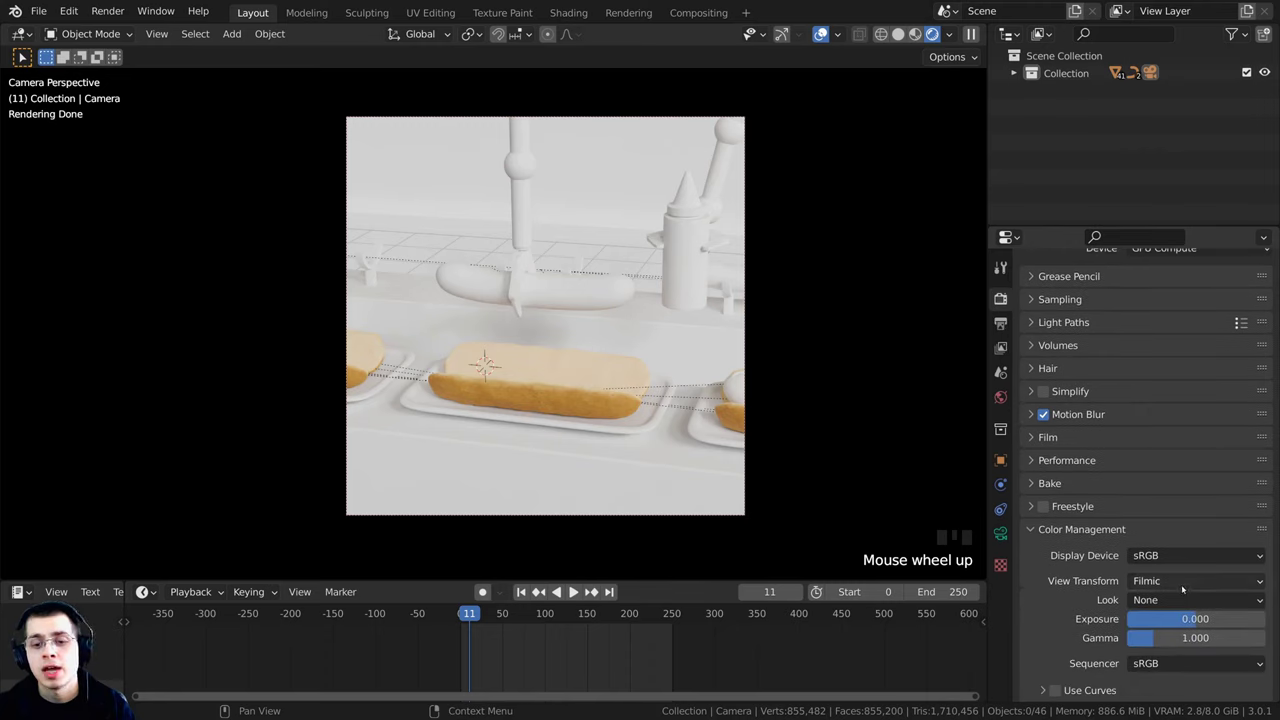
left_click(1137, 581)
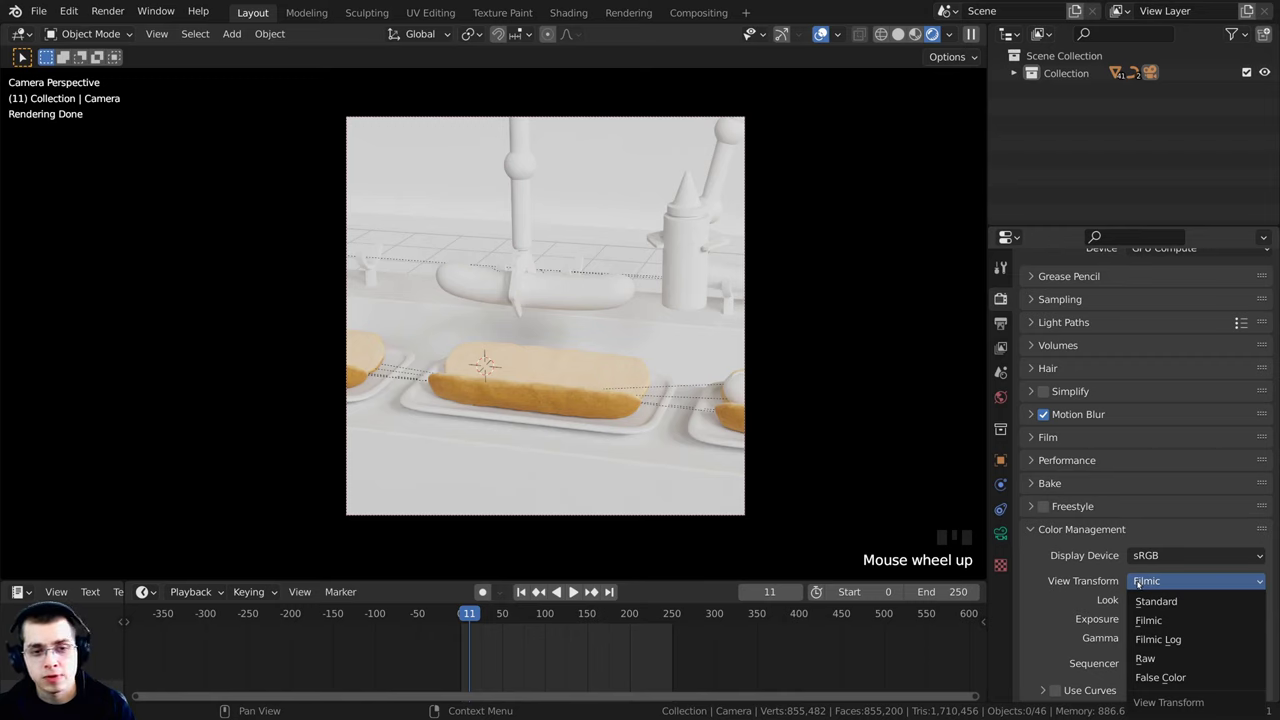
left_click(1140, 585)
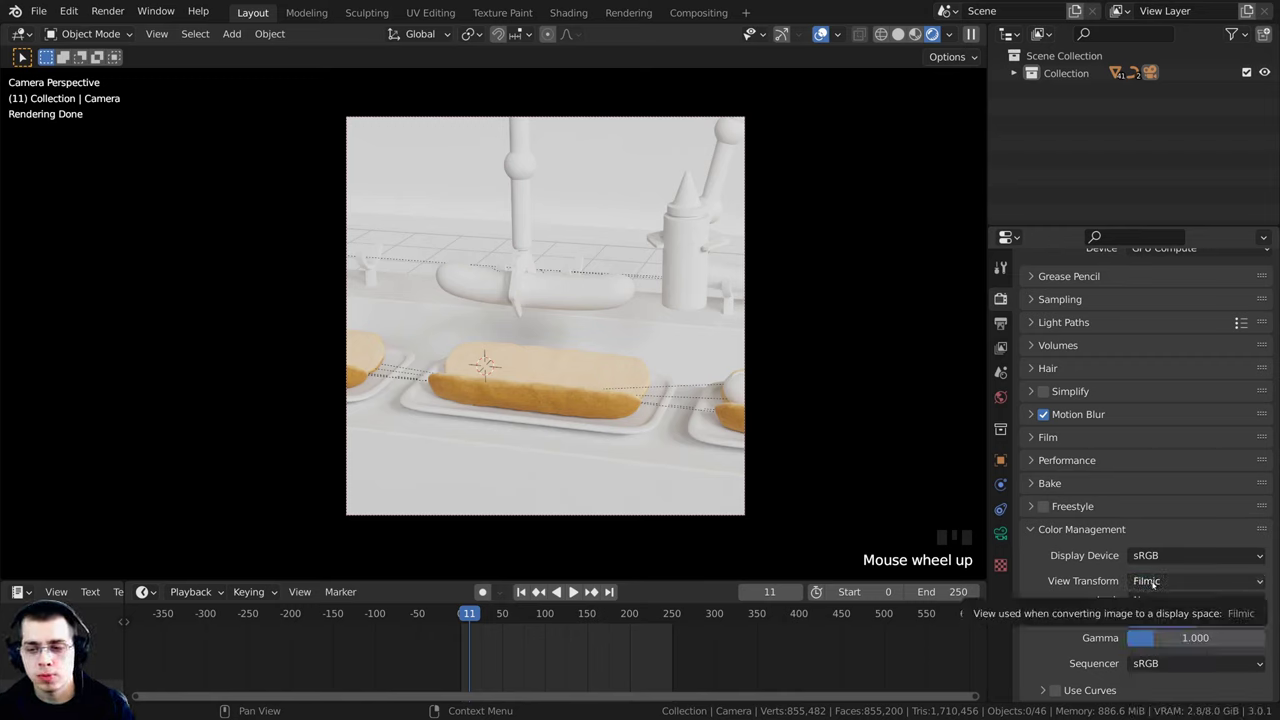
scroll(820, 283, "down", 1)
scroll(817, 282, "up", 1)
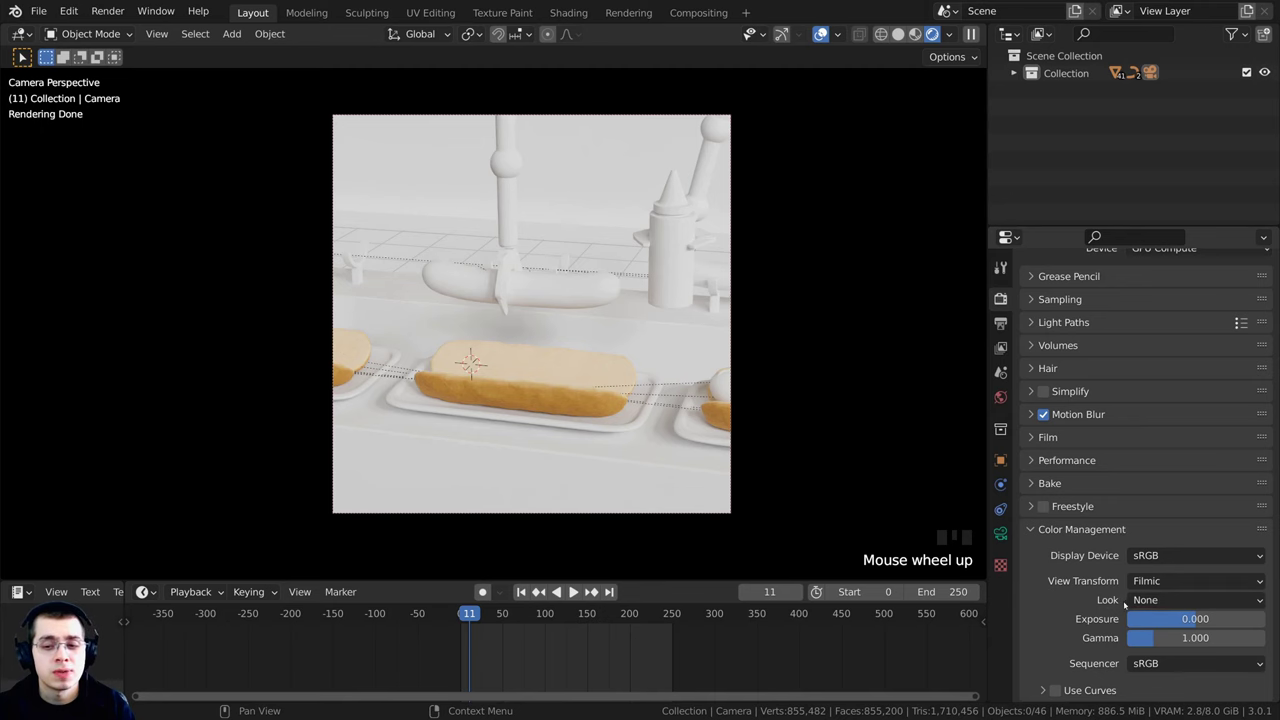
left_click(1145, 601)
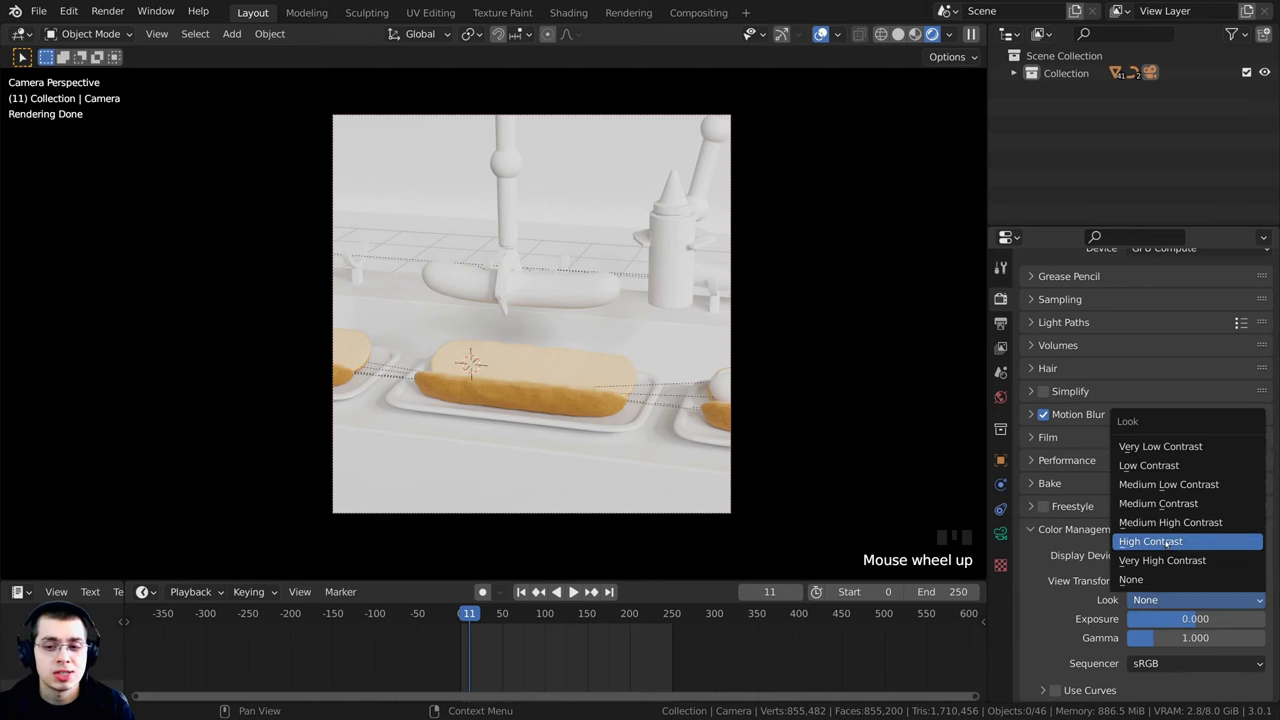
left_click(1168, 522)
middle_click_drag(645, 121, 713, 140, "shift")
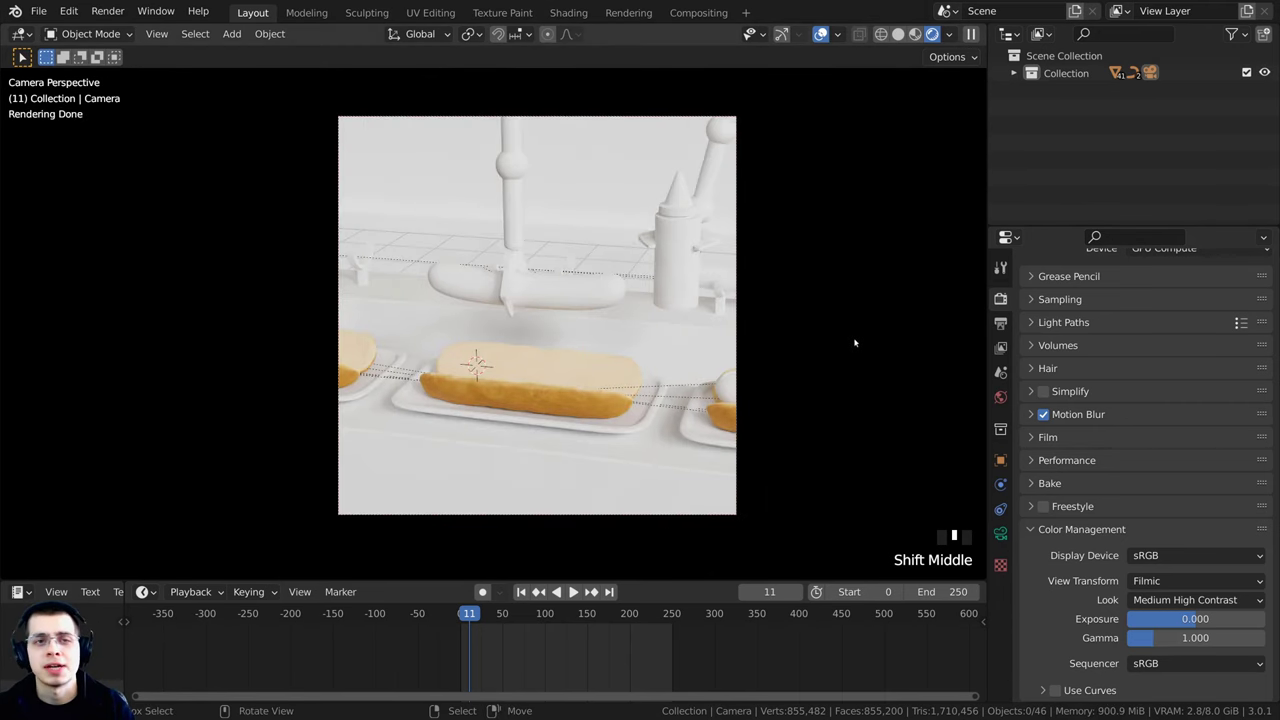
scroll(855, 343, "down", 1)
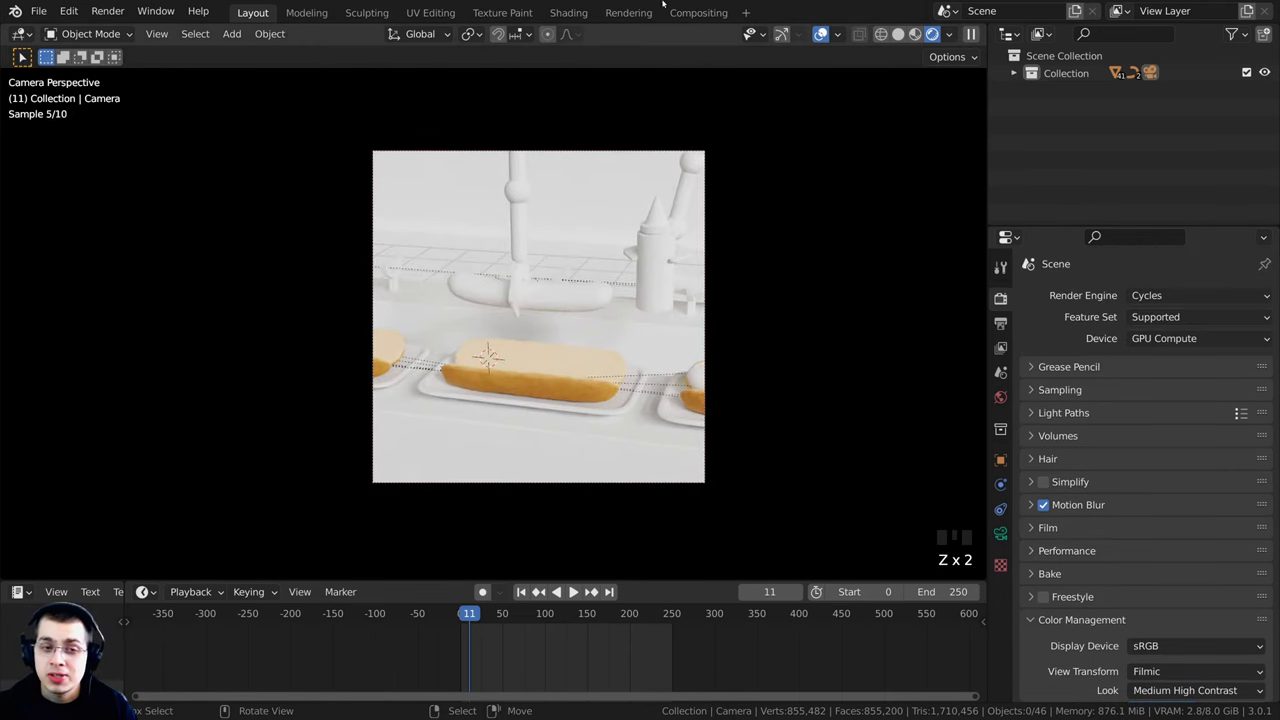
left_click(663, 5)
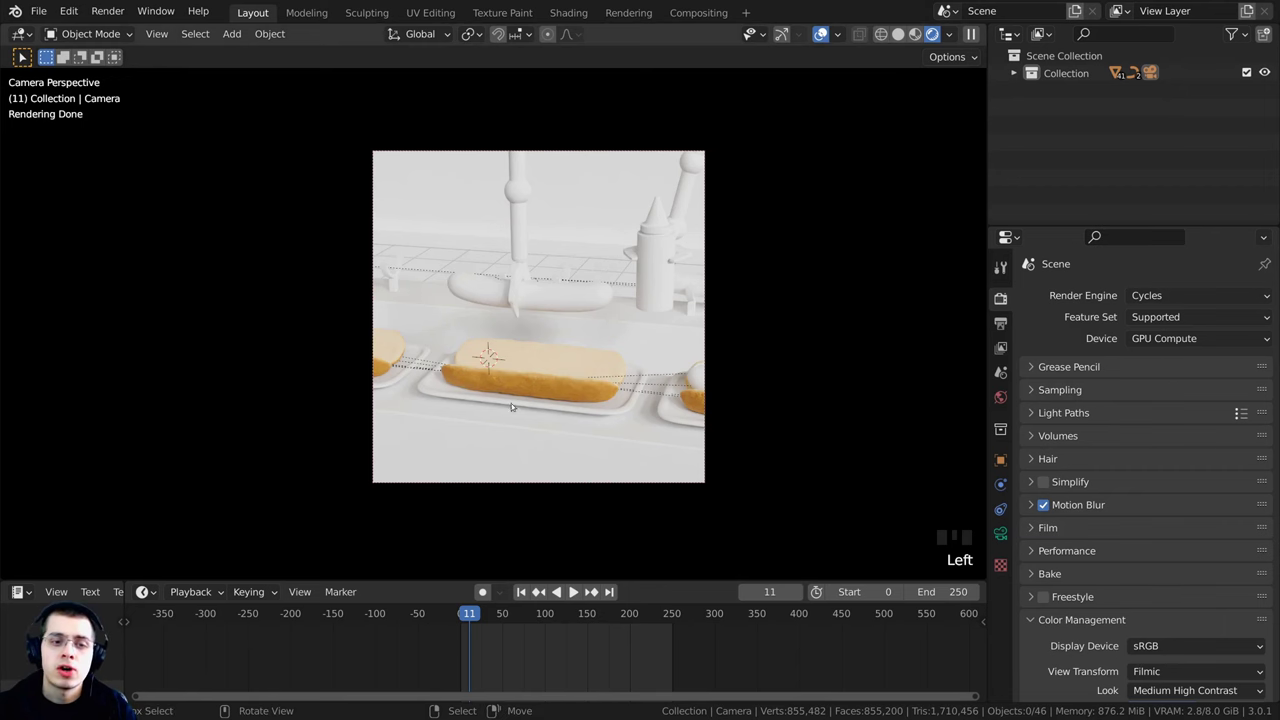
right_click(543, 384)
key("g")
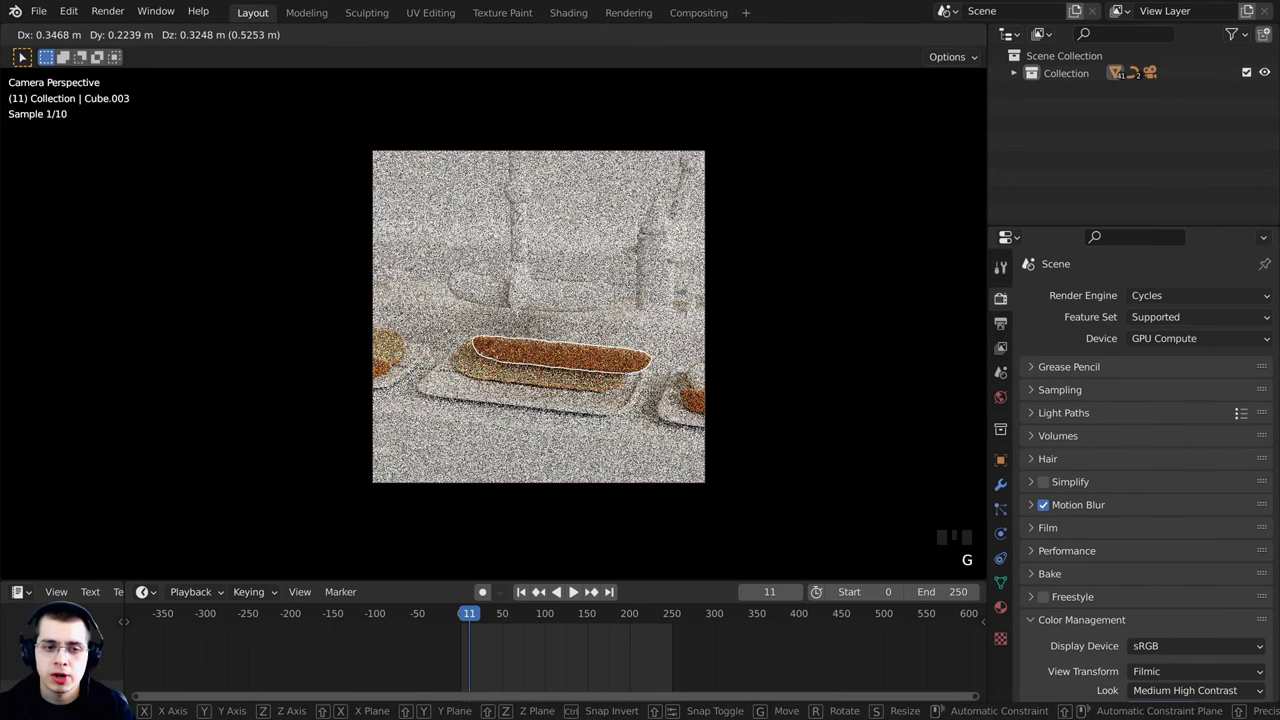
key("alt+a")
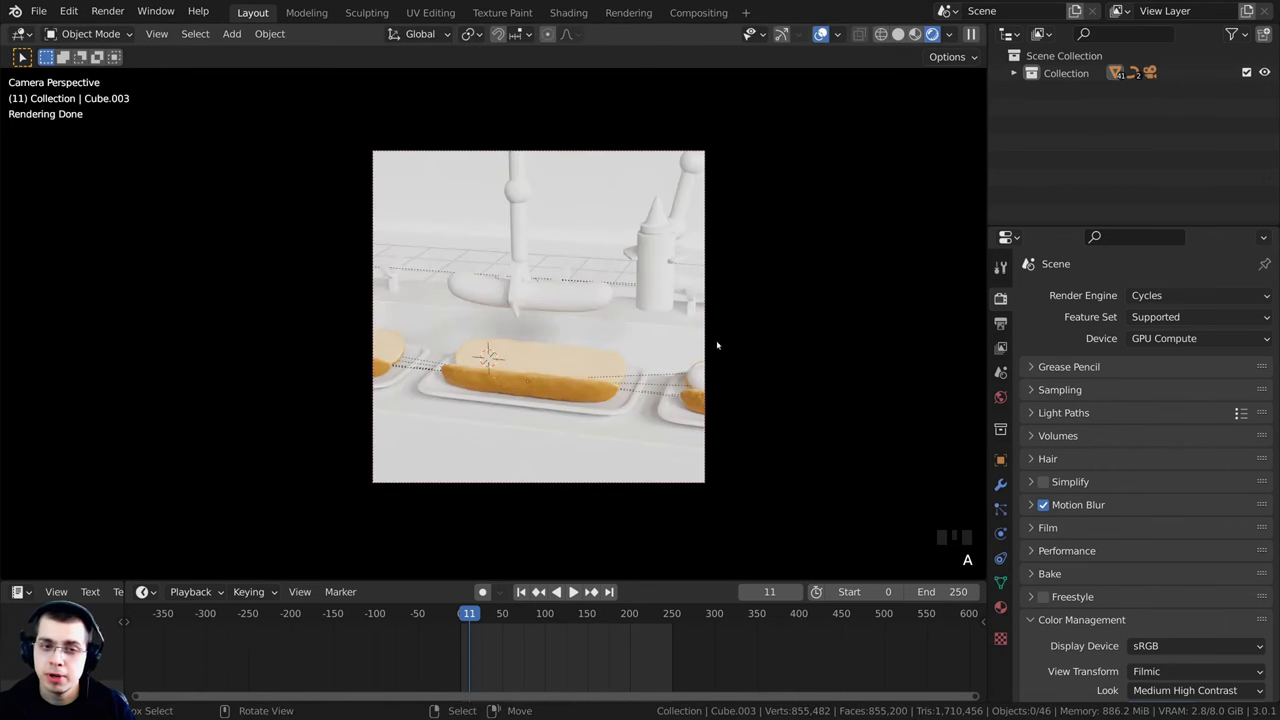
- Show the world's environment texture settings and return the viewport to solid shading
left_click(1000, 397)
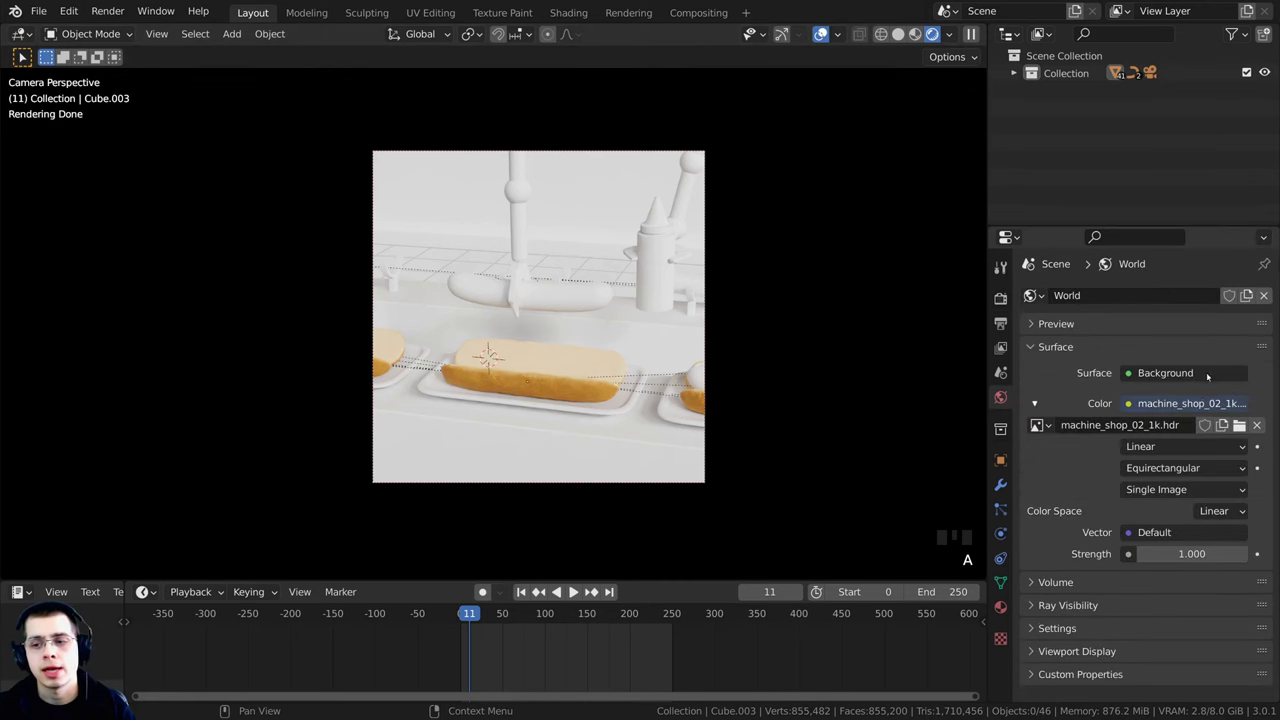
middle_click_drag(792, 292, 787, 285, "shift")
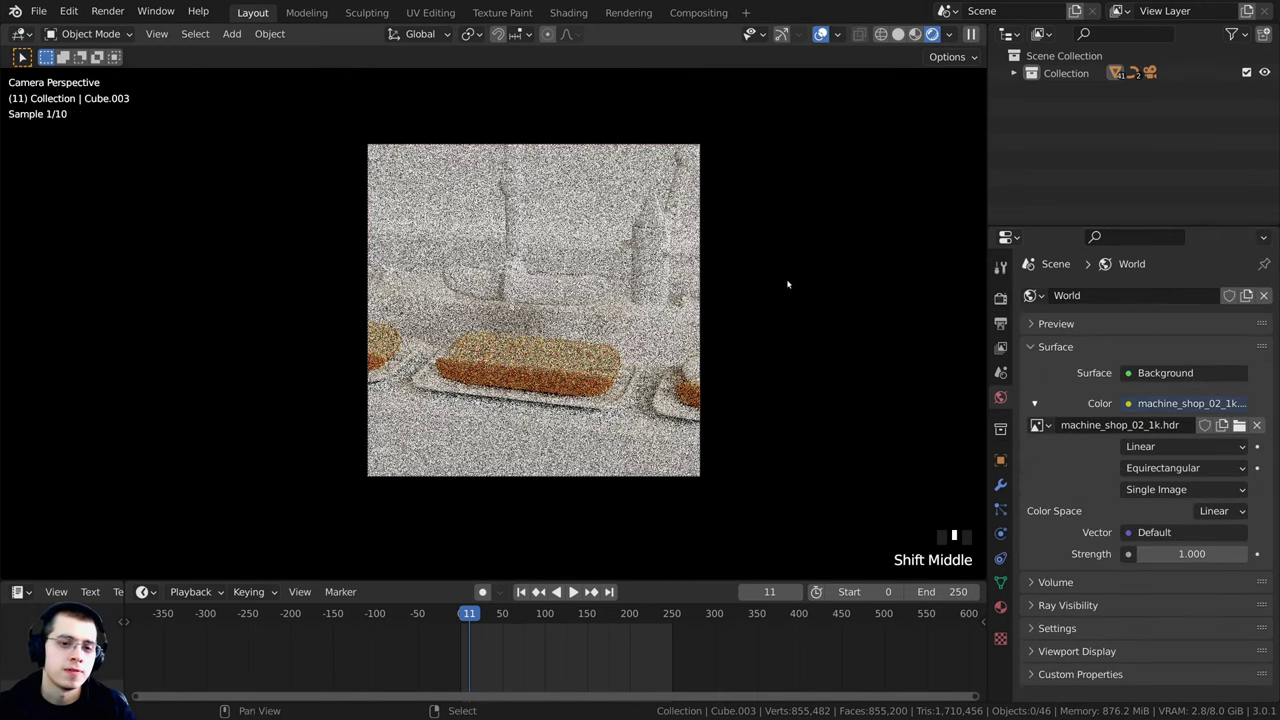
key("z")
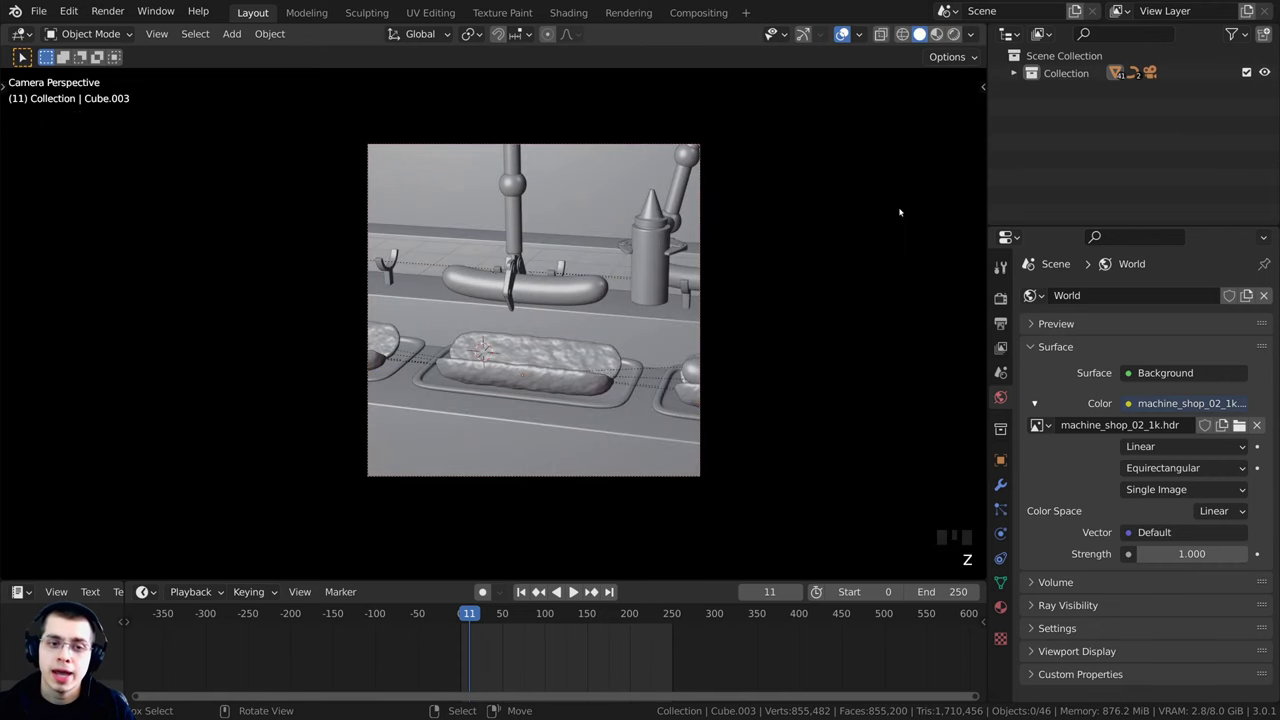
- Add an area light, move it above the far end of the conveyor and rotate it toward the hot dogs
scroll(863, 249, "up", 1)
middle_click_drag(863, 249, 938, 248)
scroll(684, 229, "down", 3)
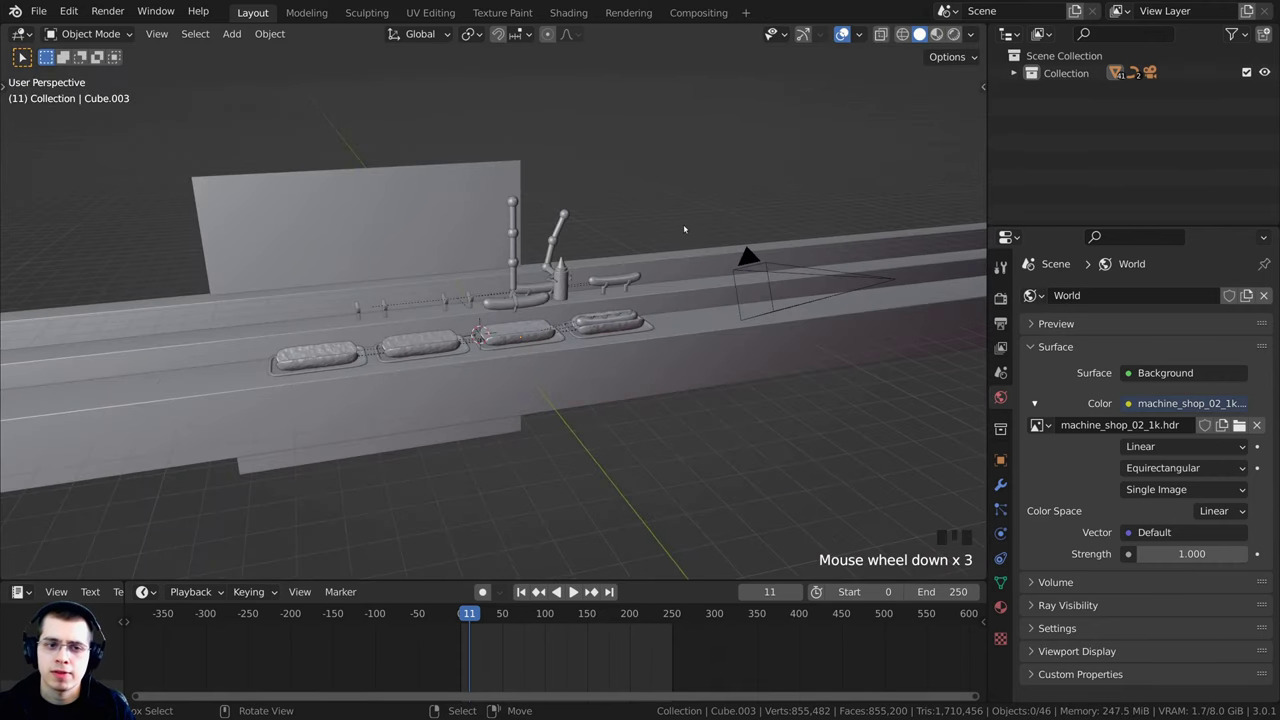
middle_click_drag(659, 208, 633, 167)
key("shift+a")
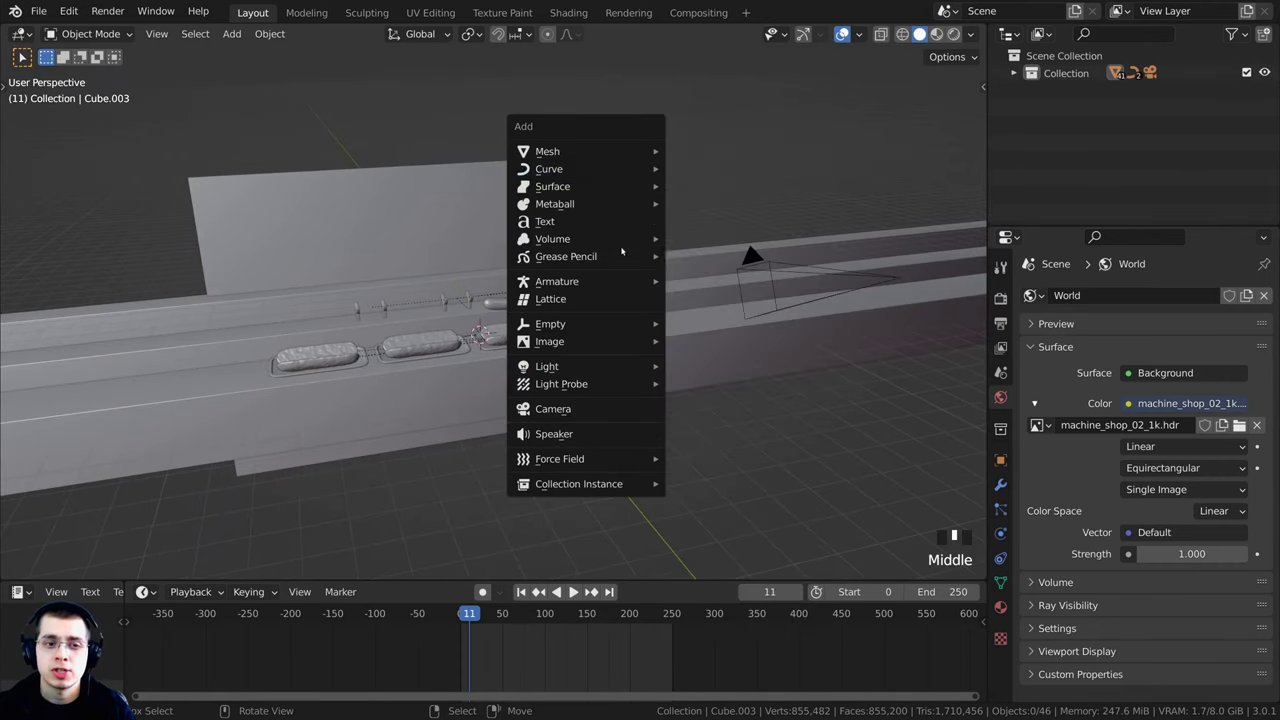
mouse_move(596, 370)
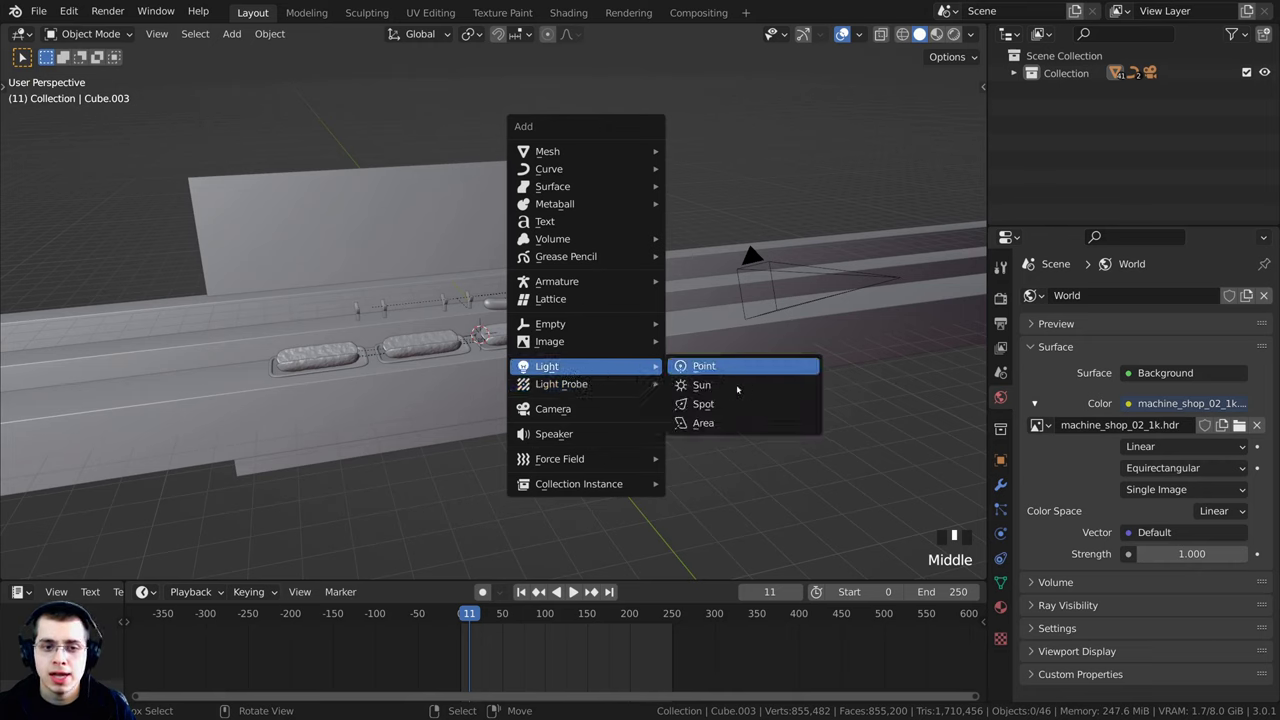
left_click(737, 426)
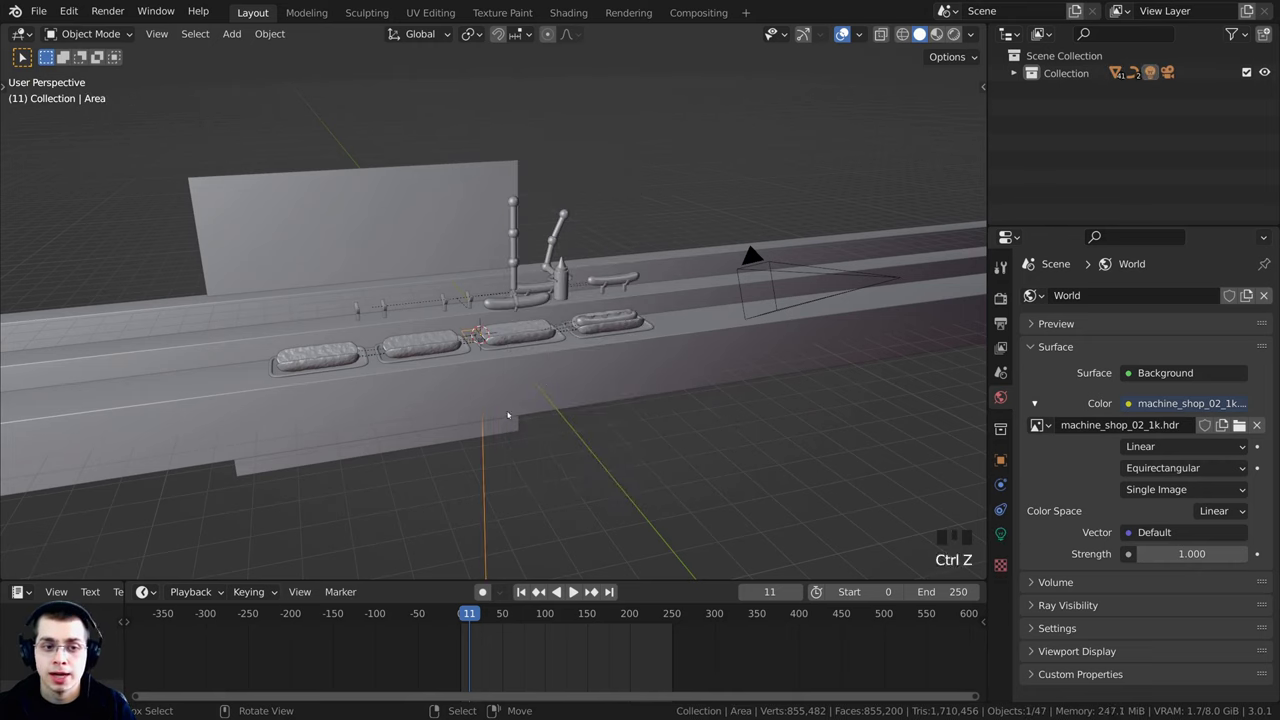
key("g")
left_click(822, 264)
key("r")
left_click(537, 166)
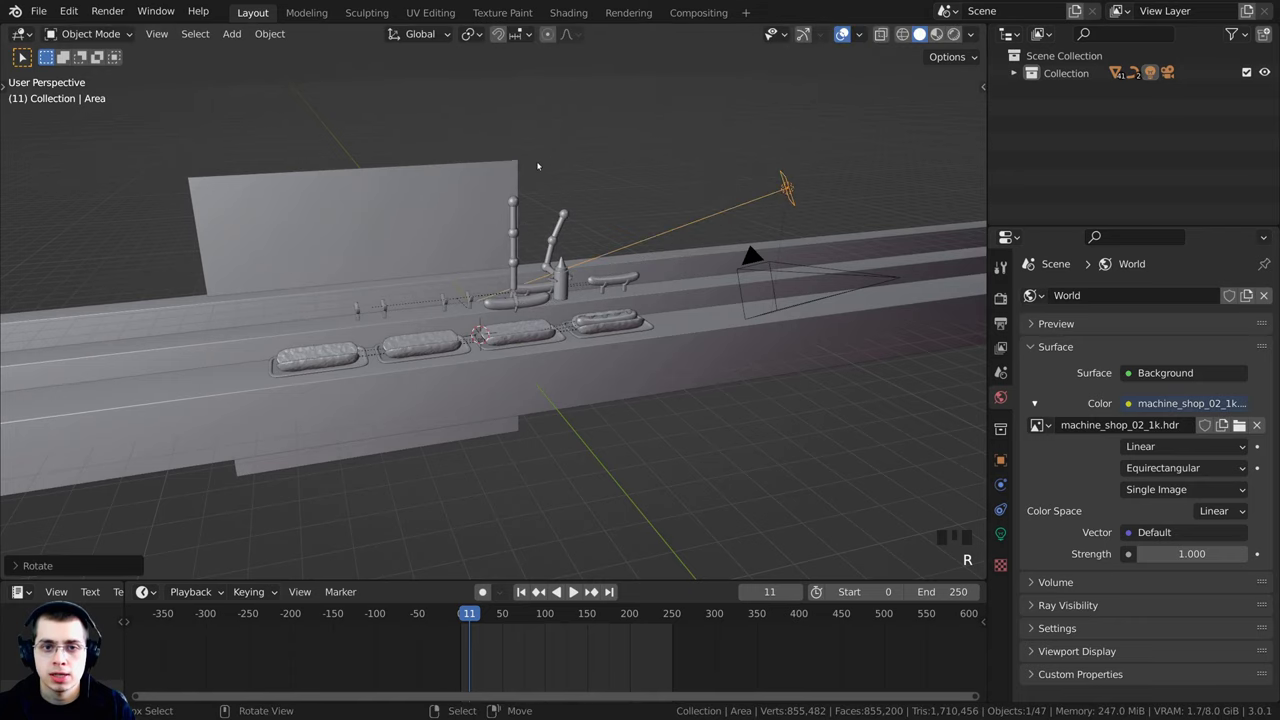
- Turn the area light toward the hot dog line and scale it up considerably
middle_click_drag(537, 166, 731, 375)
scroll(731, 375, "down", 2)
key("r")
key("s")
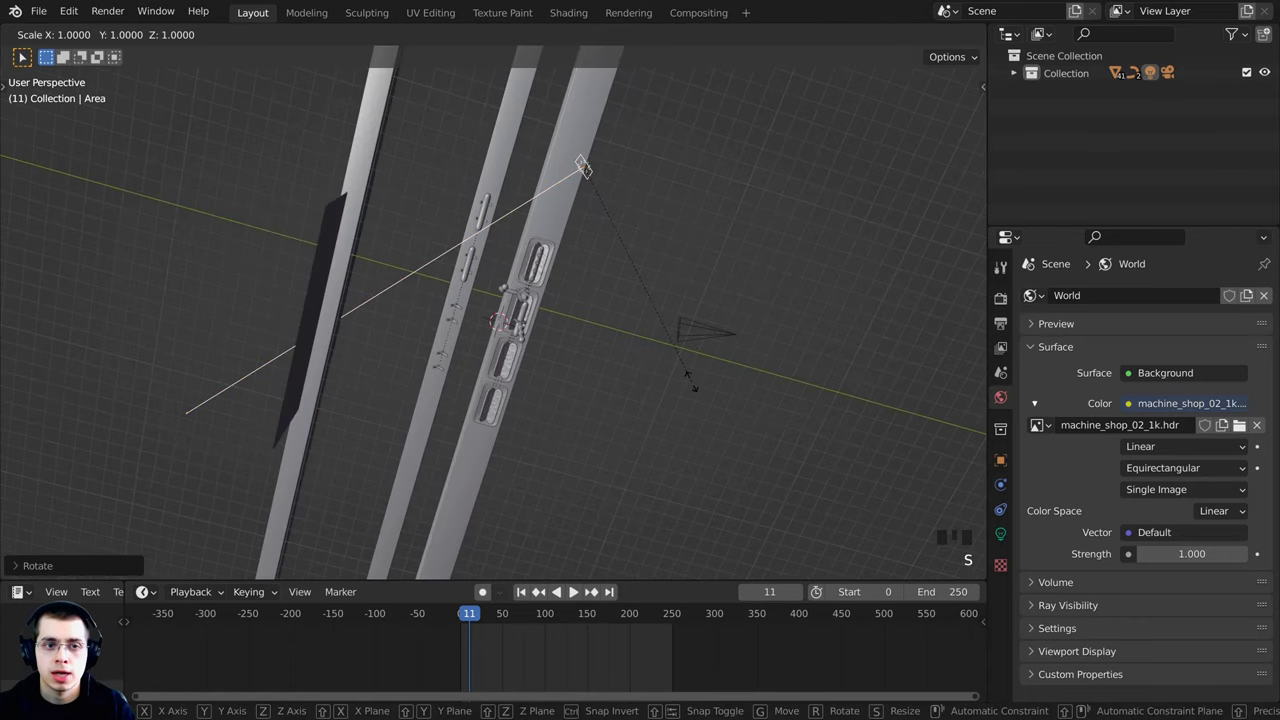
left_click(677, 437)
middle_click_drag(677, 437, 364, 284)
key("s")
left_click(820, 314)
- Reposition the enlarged area light beside the end of the hot dog row and rotate it to aim along the conveyor
middle_click_drag(820, 314, 754, 286)
key("g")
left_click(791, 300)
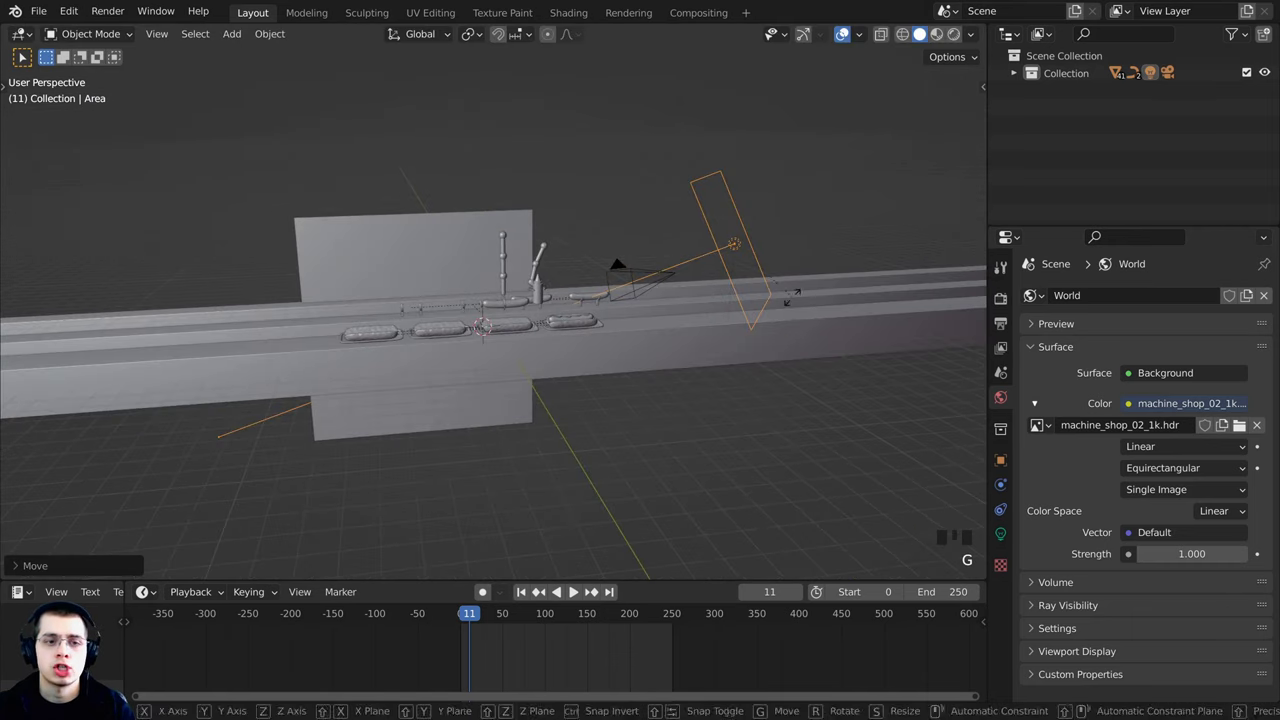
key("r")
key("r")
left_click(800, 301)
key("r")
key("r")
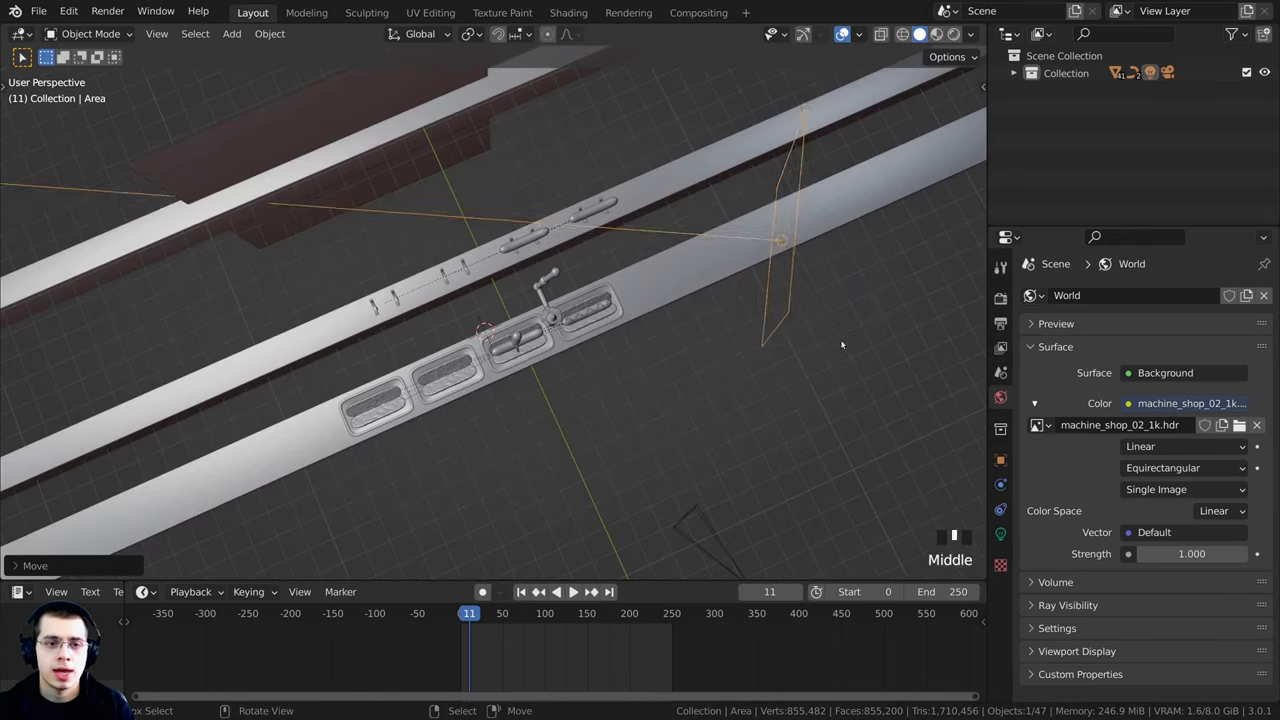
key("r")
left_click(874, 333)
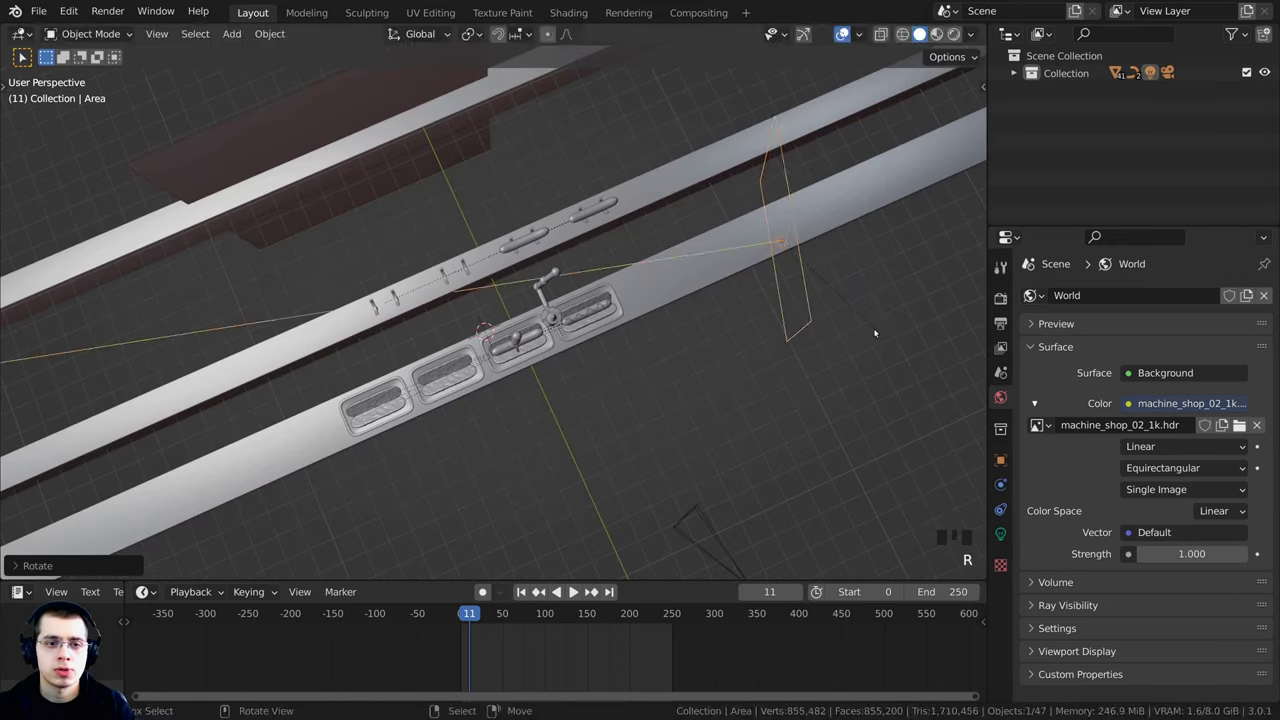
- Refine the area light's aim with free rotation and shift it closer to the conveyor rails
key("r")
key("r")
left_click(886, 318)
key("r")
left_click(890, 250)
key("g")
left_click(829, 232)
- Tilt the area light downward at the hot dogs and raise it above the conveyor beside the camera
middle_click_drag(829, 232, 737, 166)
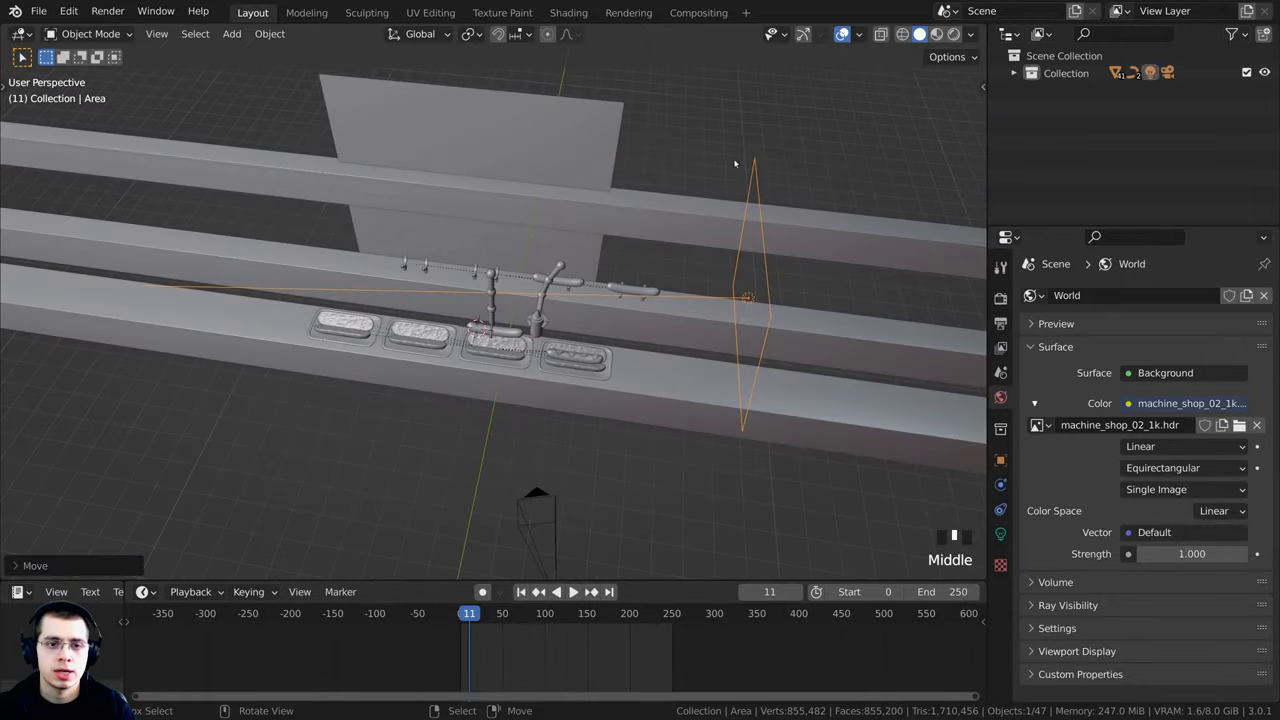
key("r")
key("r")
left_click(723, 235)
key("g")
left_click(803, 289)
key("r")
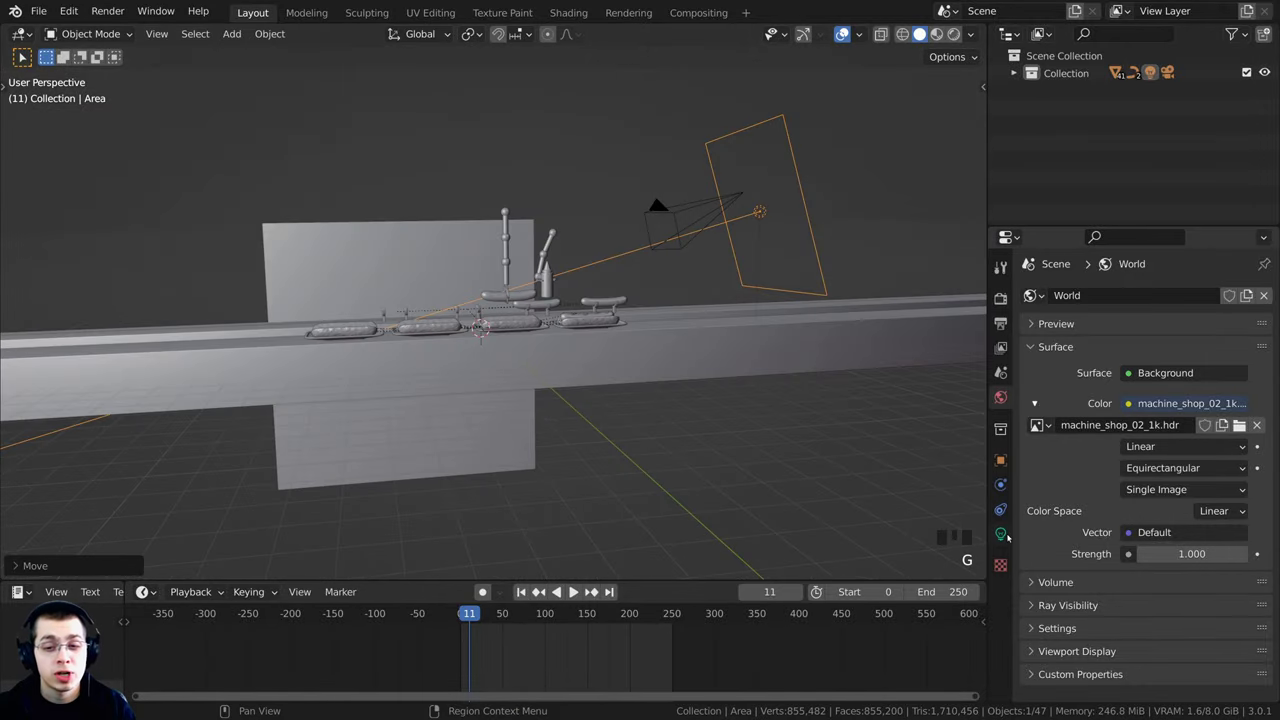
- Set the area light's power to 200 W
left_click(1001, 534)
mouse_move(1186, 418)
left_mouse_down()
mouse_move(1215, 418)
mouse_move(1190, 413)
left_mouse_up()
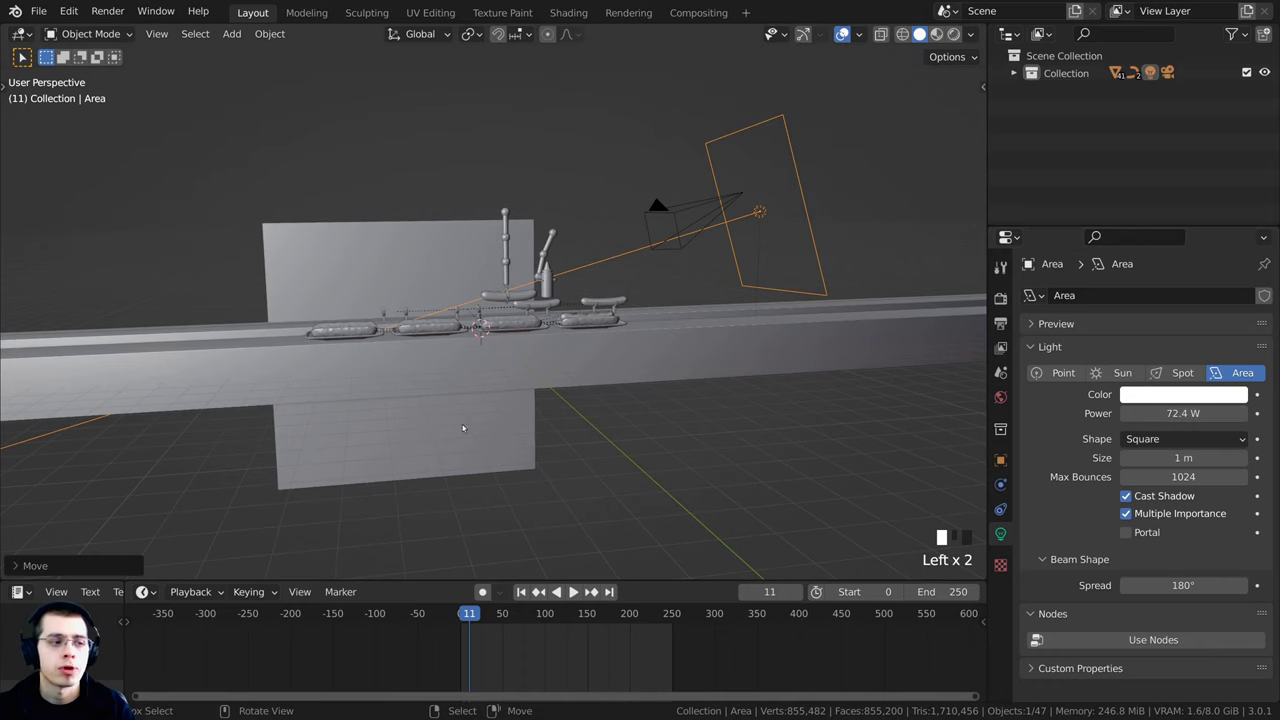
left_click(1183, 413)
type("200")
key("Return")
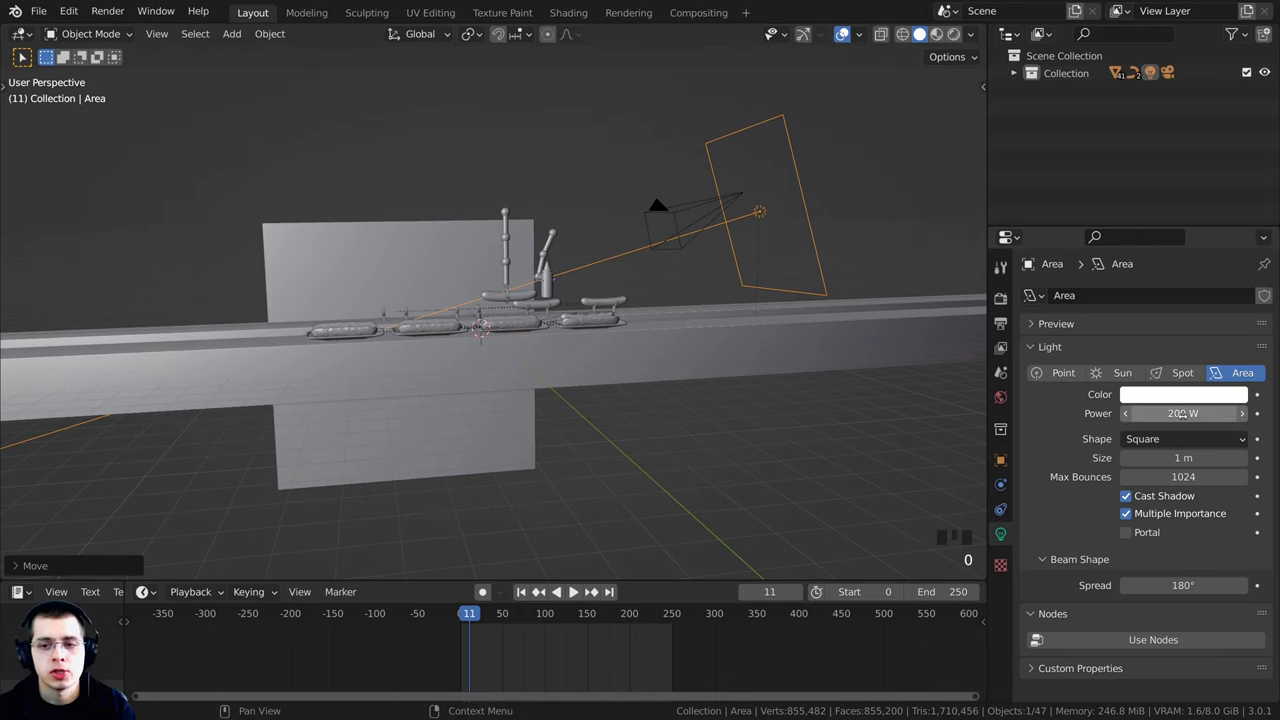
- Show the rendered camera view and tint the area light's color very slightly blue
middle_click_drag(456, 357, 940, 418)
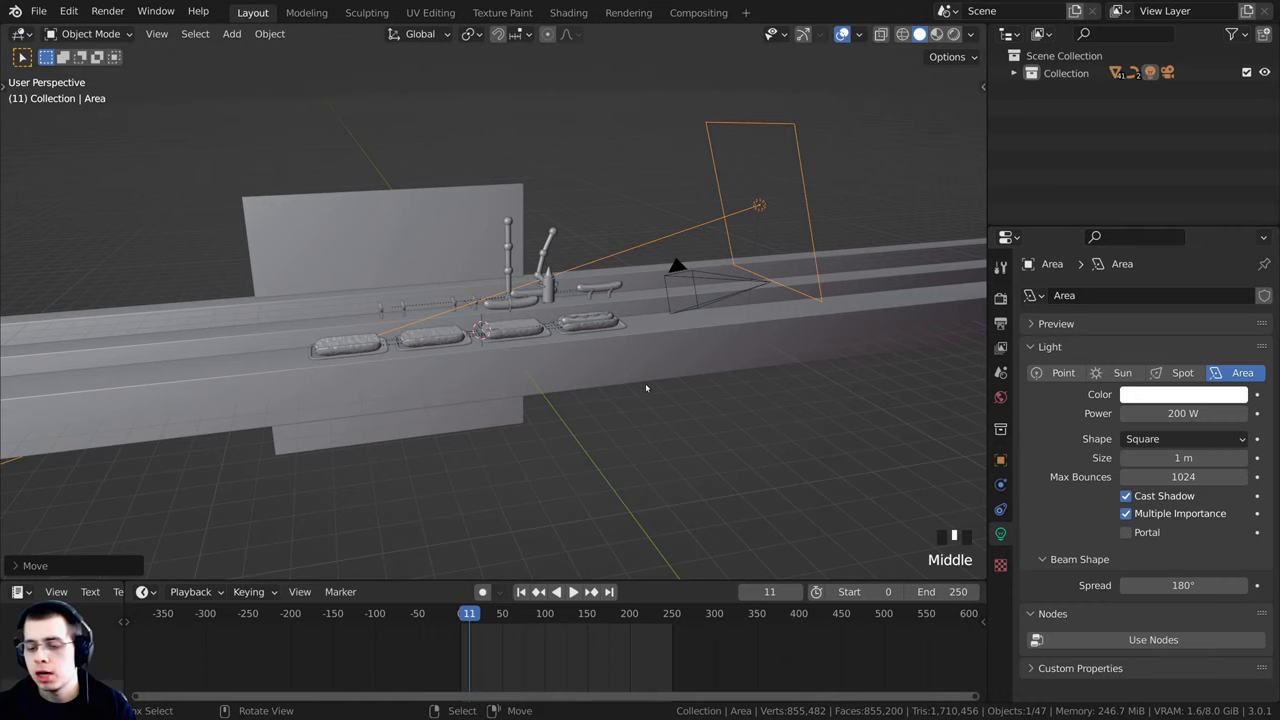
key("KP_0")
key("z")
left_click(645, 66)
key("a")
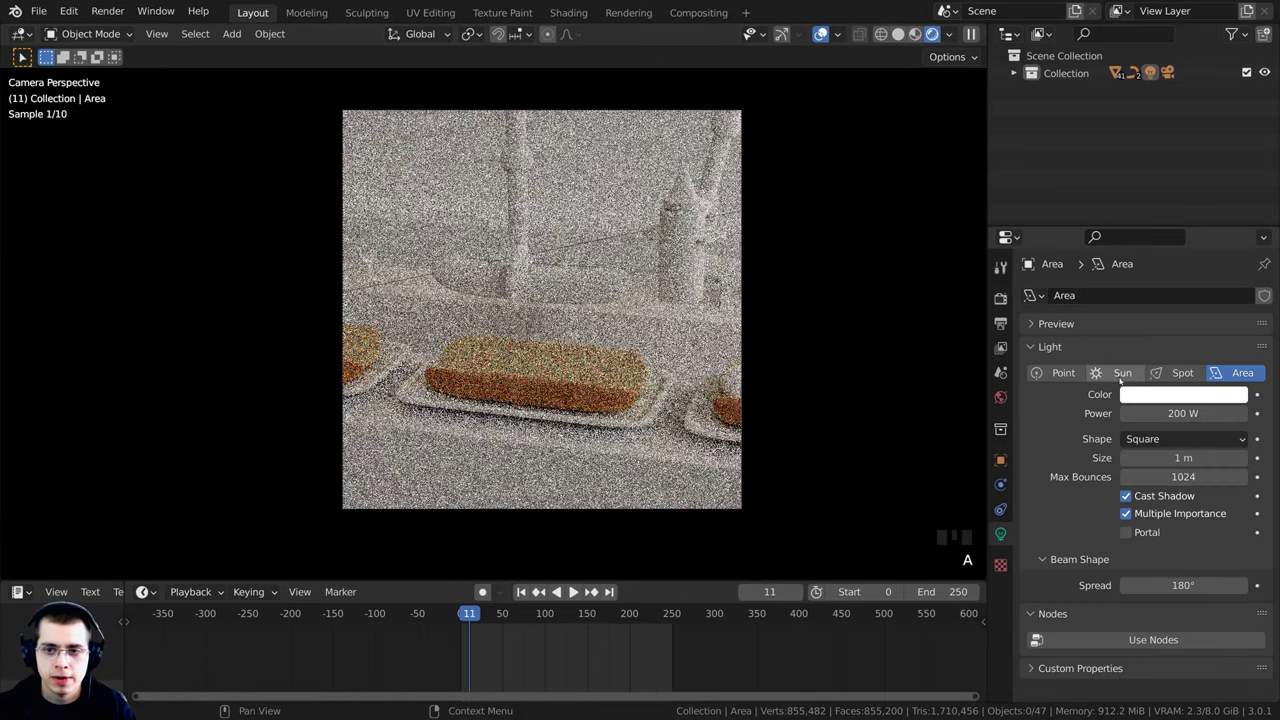
left_click(1141, 394)
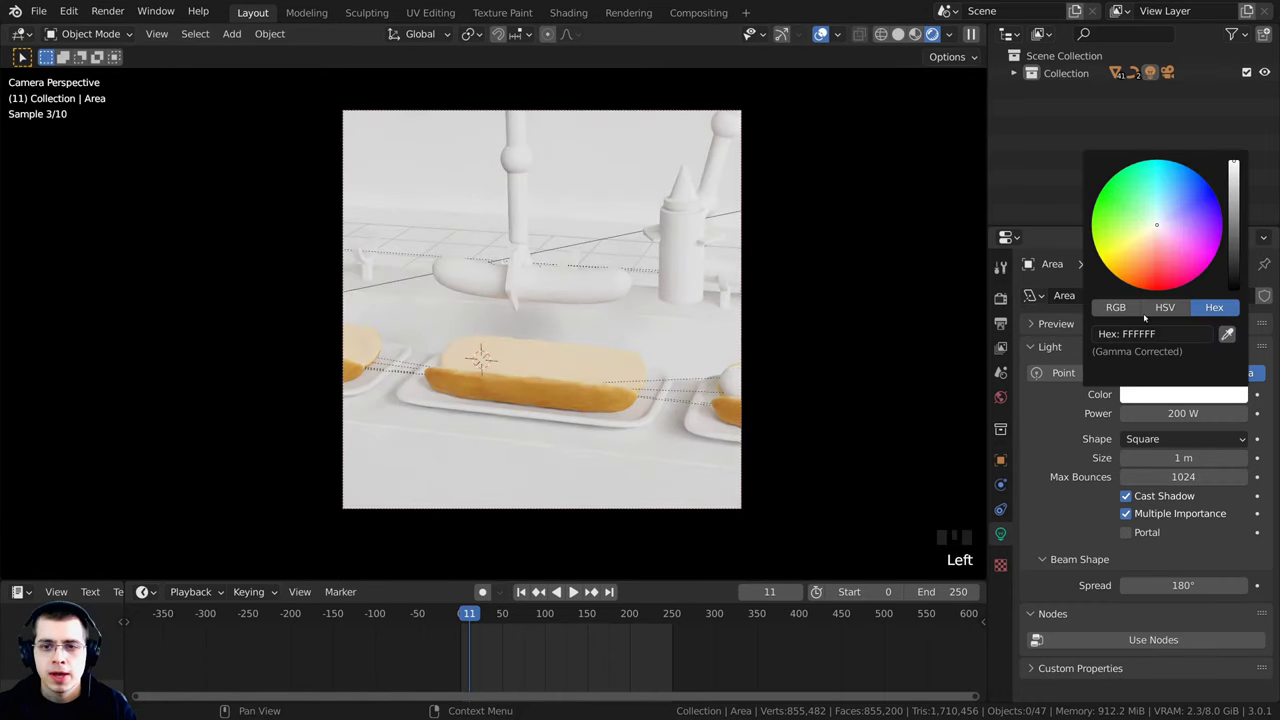
left_click(1160, 227)
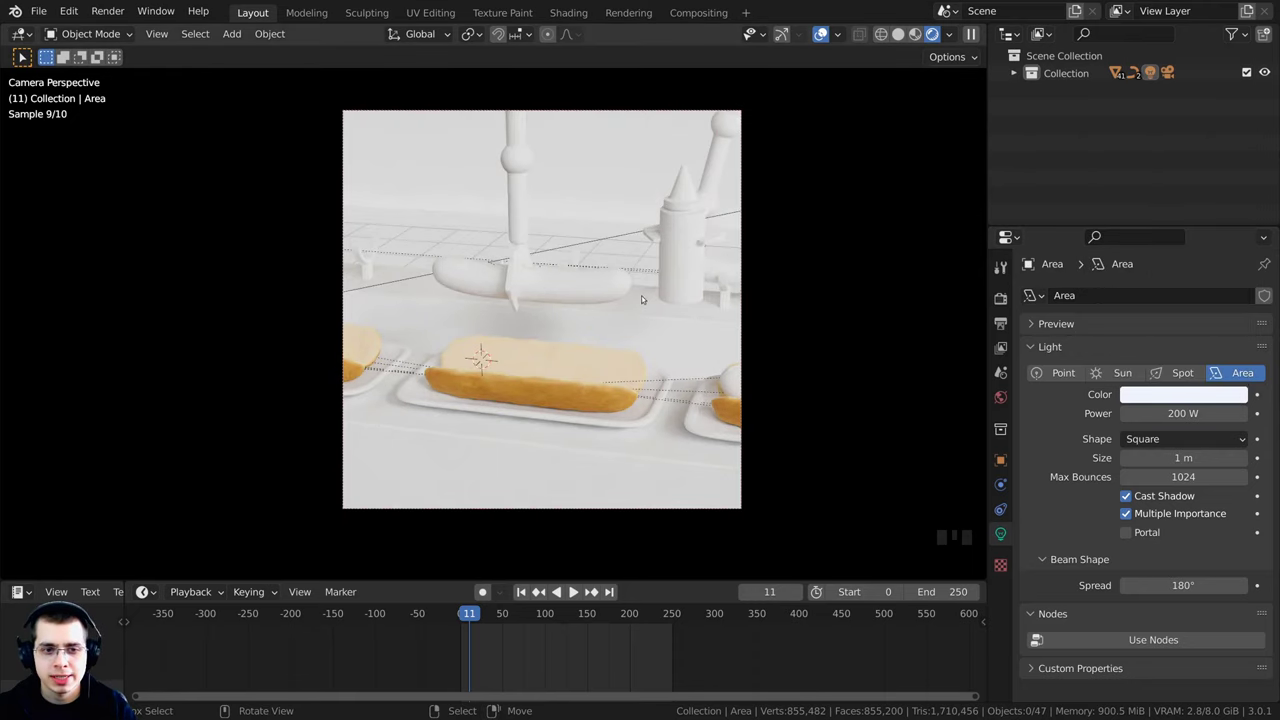
- Reposition the area light slightly from outside the camera, and return to the camera view
key("KP_0")
right_click(817, 186)
middle_click_drag(817, 186, 817, 160)
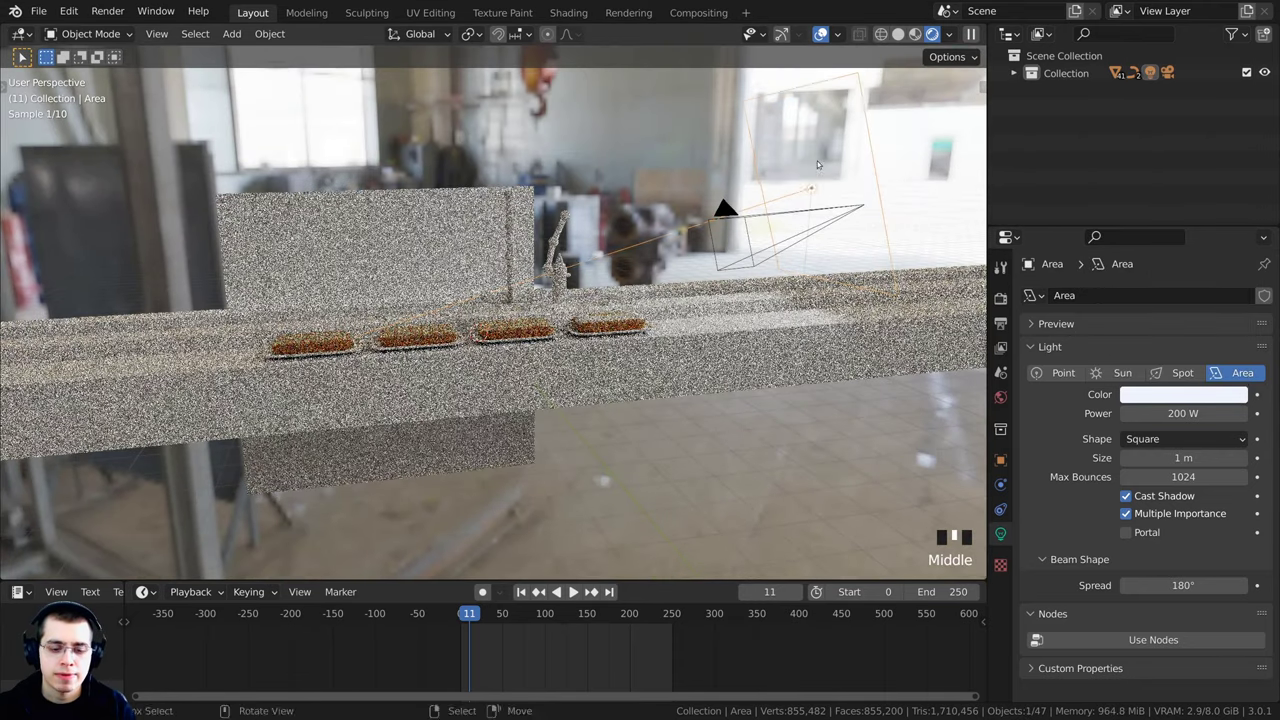
key("g")
left_click(800, 155)
key("KP_0")
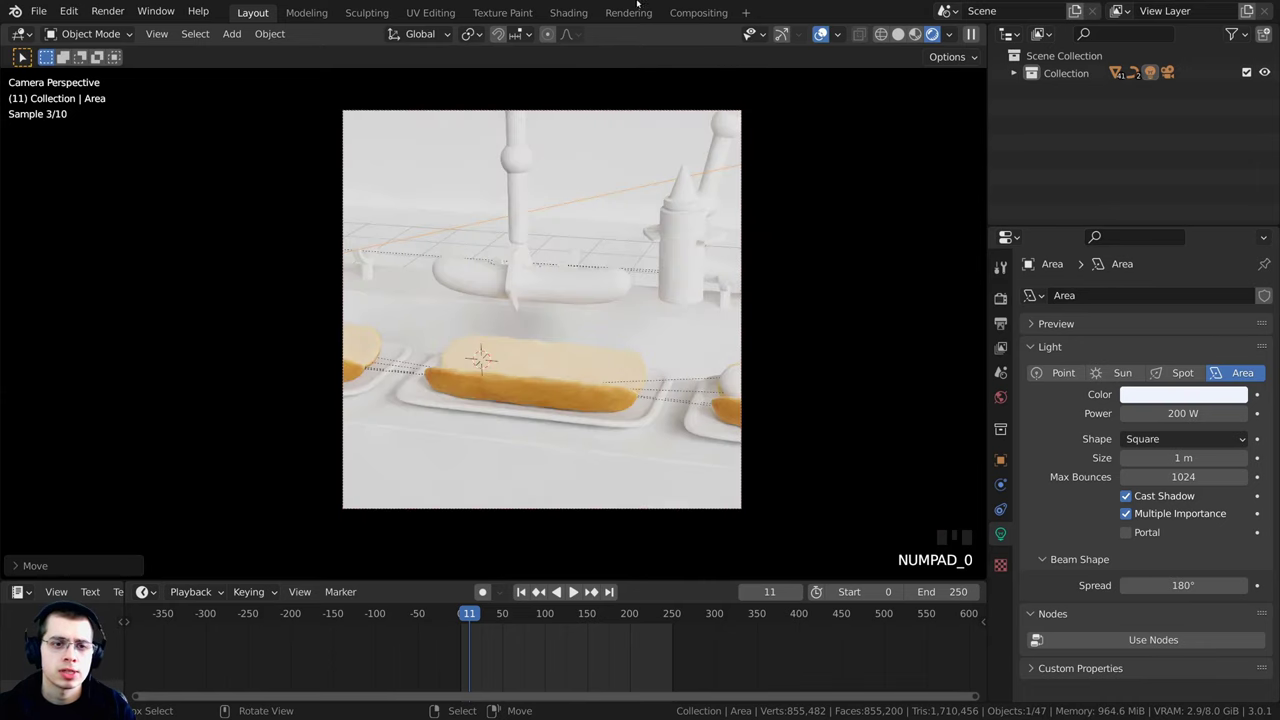
middle_click_drag(629, 438, 609, 434, "shift")
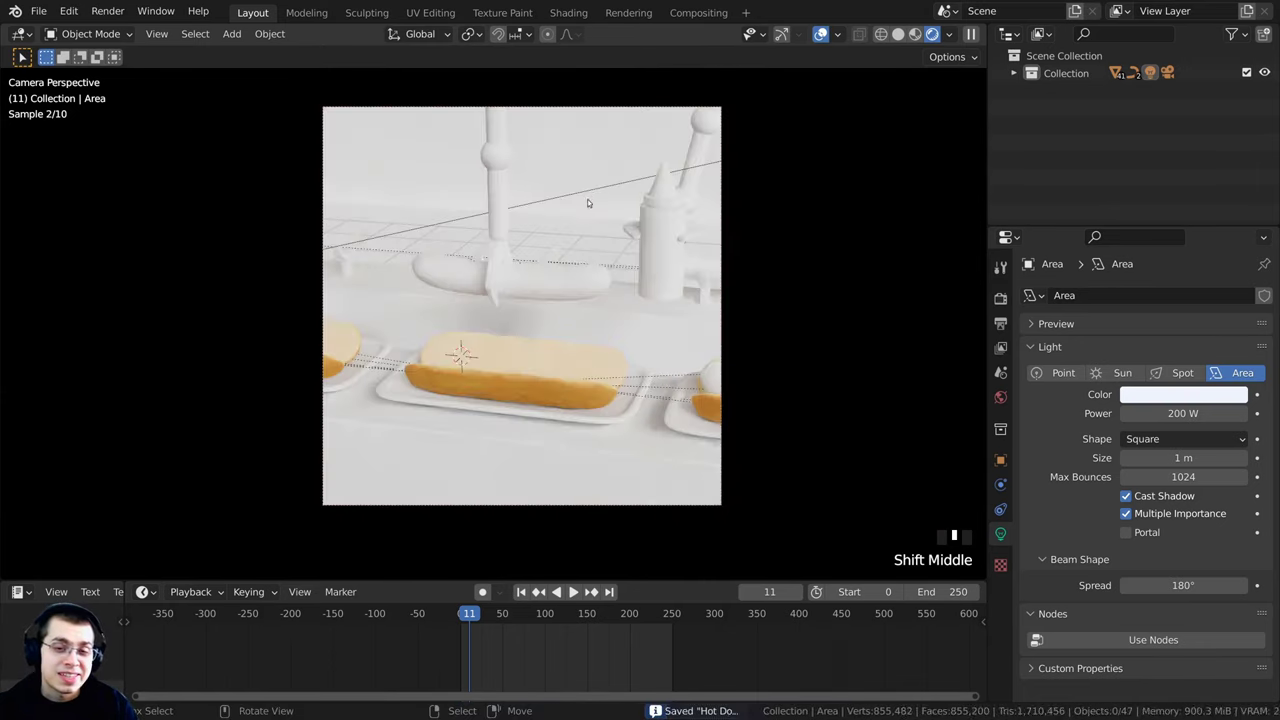
- Create a new material on the front conveyor piece under the plates and name it Belt
right_click(570, 470)
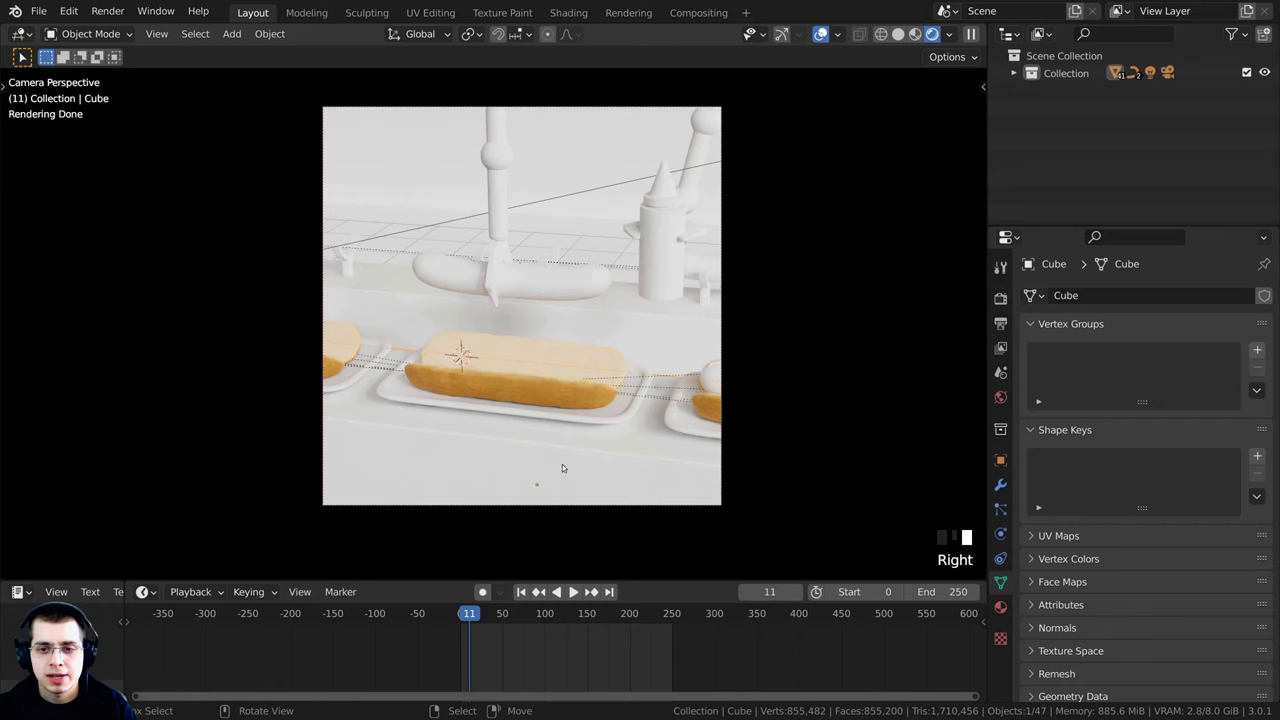
left_click(1000, 607)
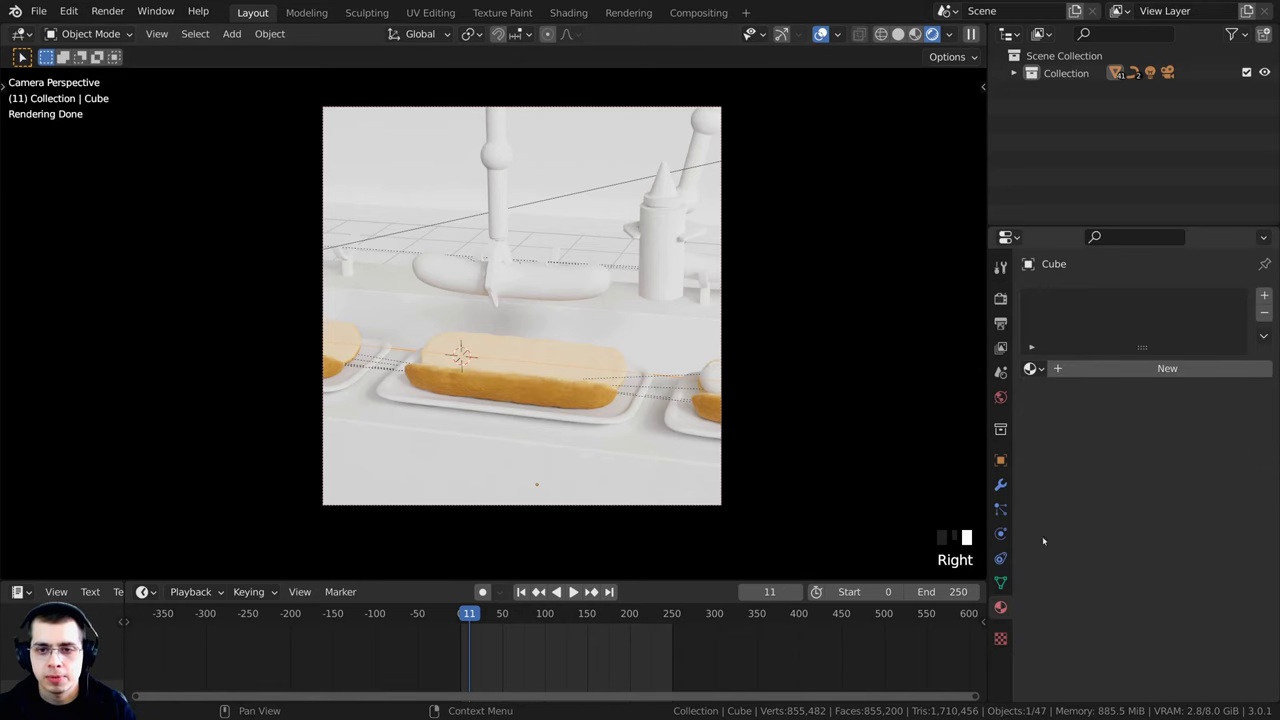
left_click(1161, 369)
double_click(1060, 369)
type("Betl")
key("Return")
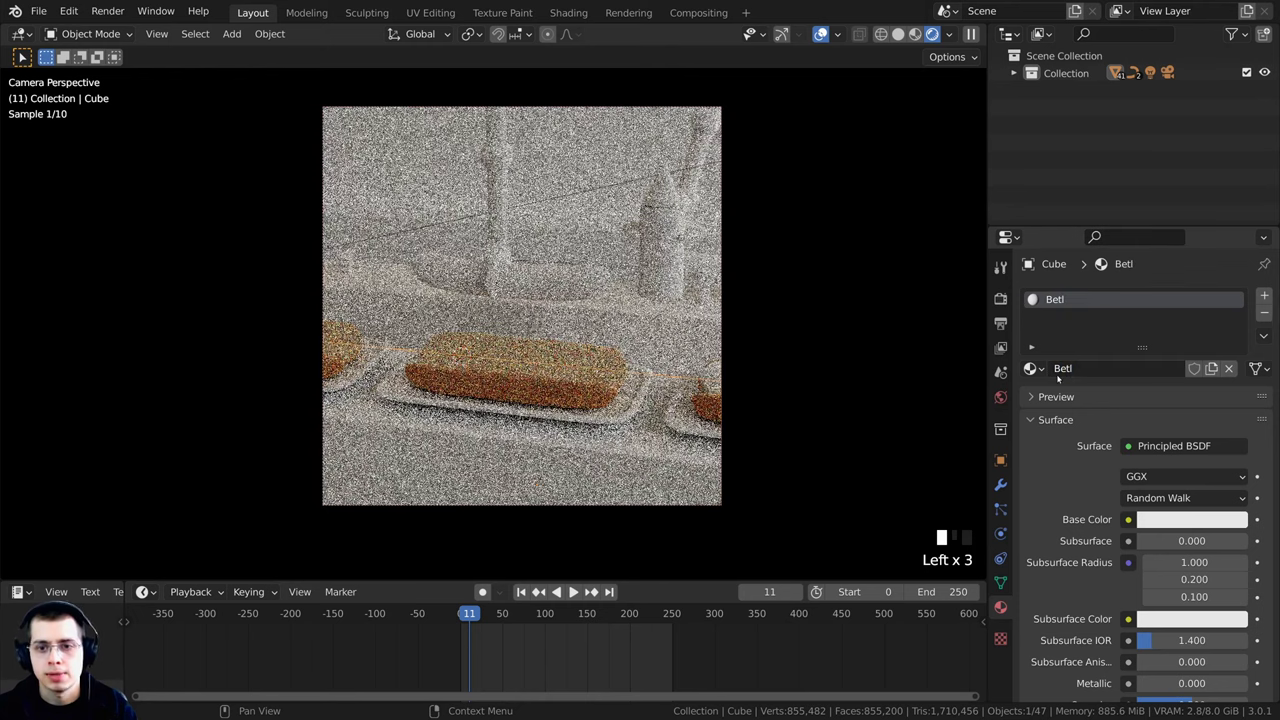
- Darken the Belt material's base color to about hex 656565 and assign Belt to the adjoining conveyor piece as well
left_click(1181, 522)
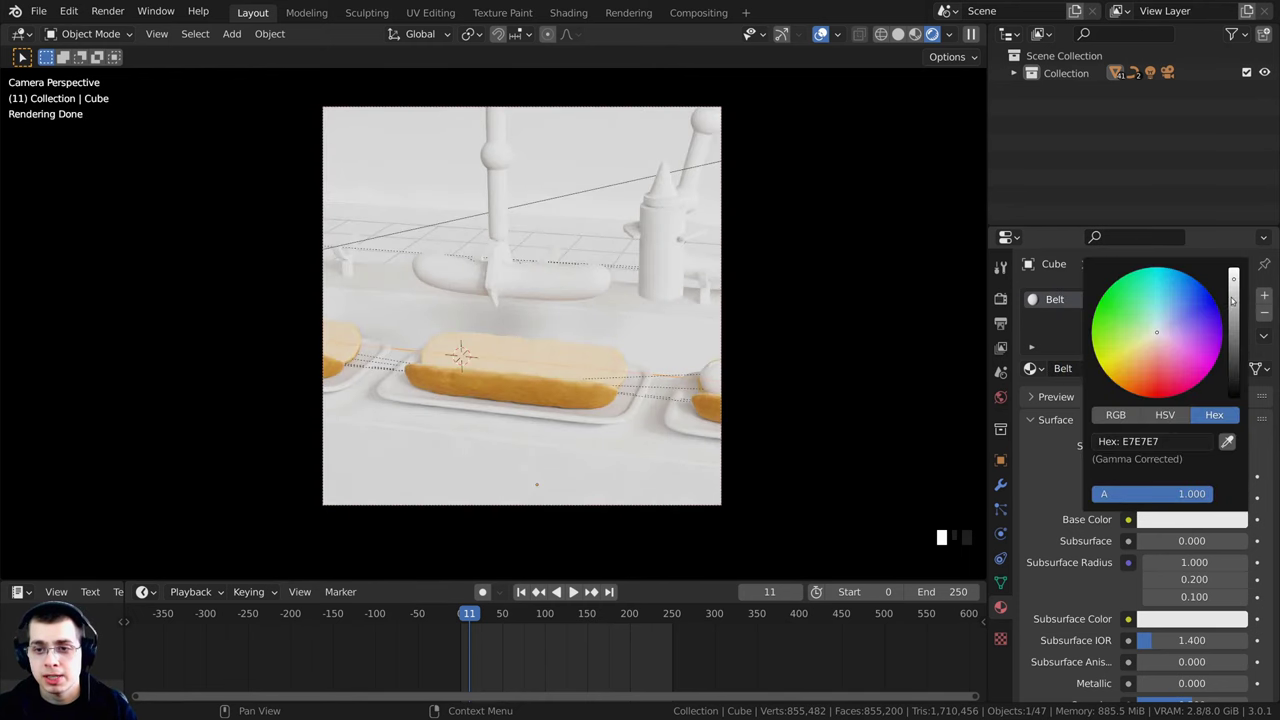
left_click_drag(1233, 300, 1233, 335)
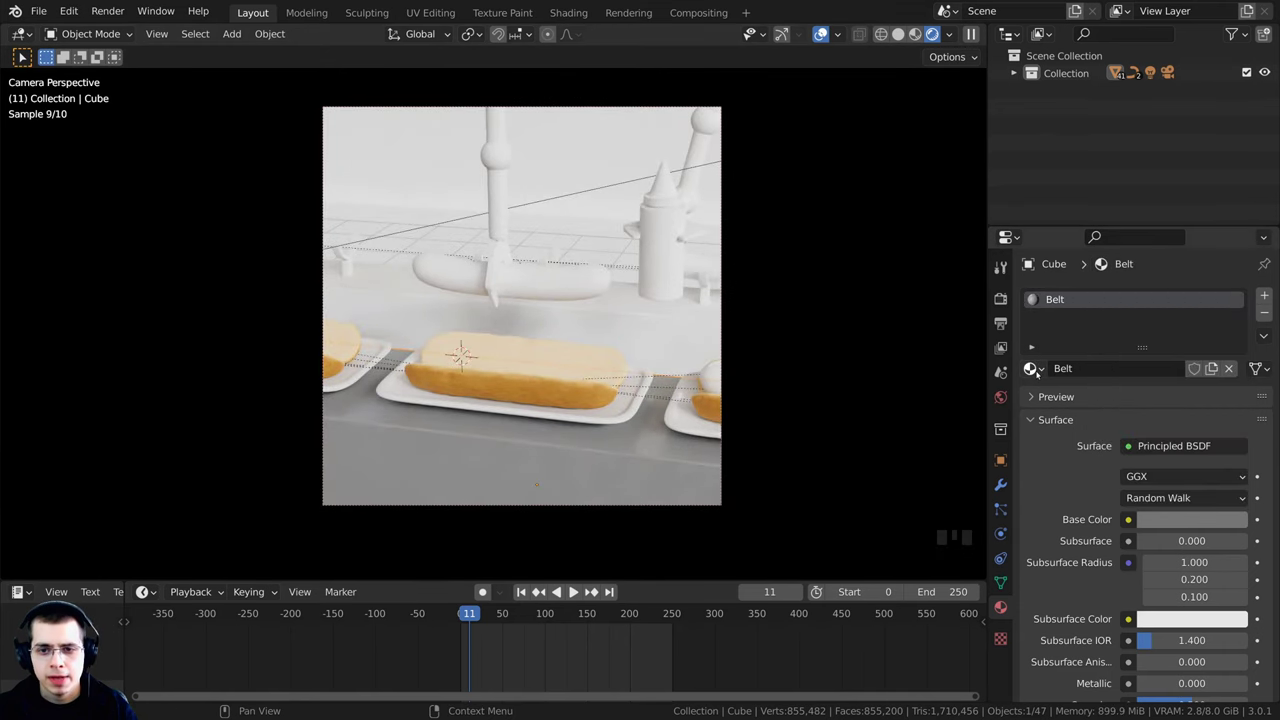
left_click_drag(1036, 373, 654, 318)
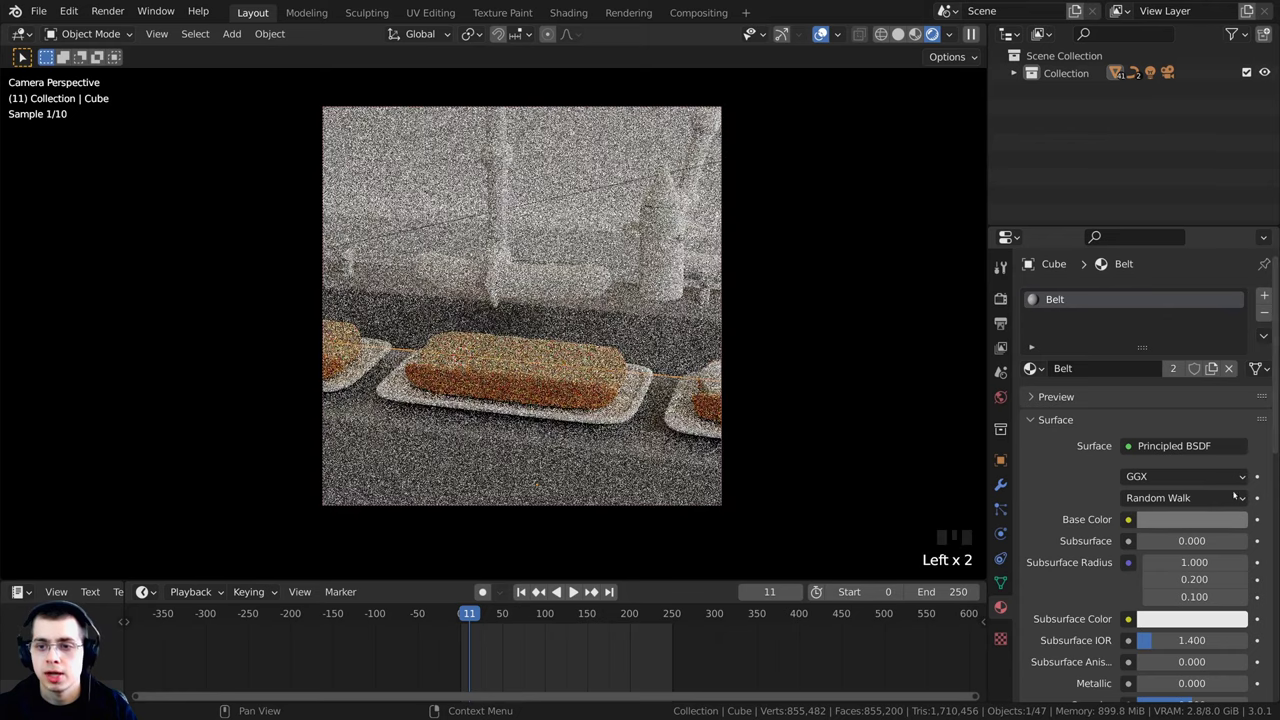
left_click(1155, 521)
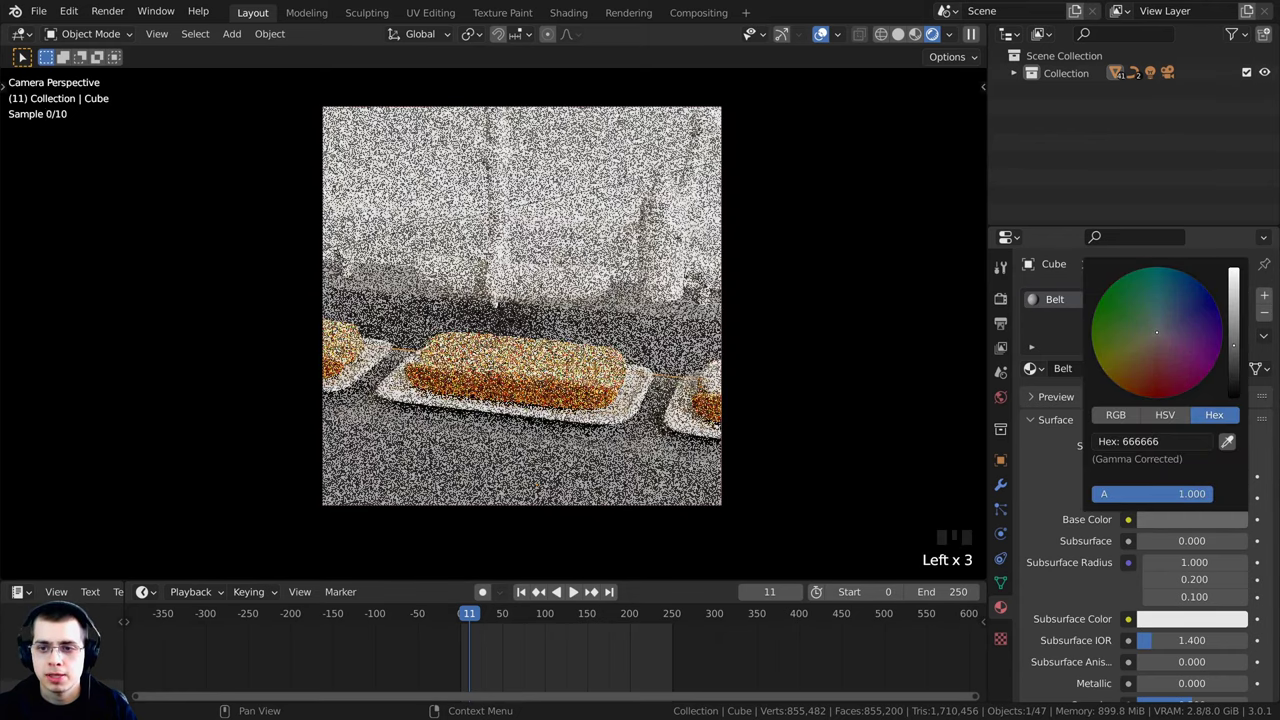
- Set the Belt material's metallic to 1.000 and its roughness to 0.47
scroll(1110, 453, "down", 7)
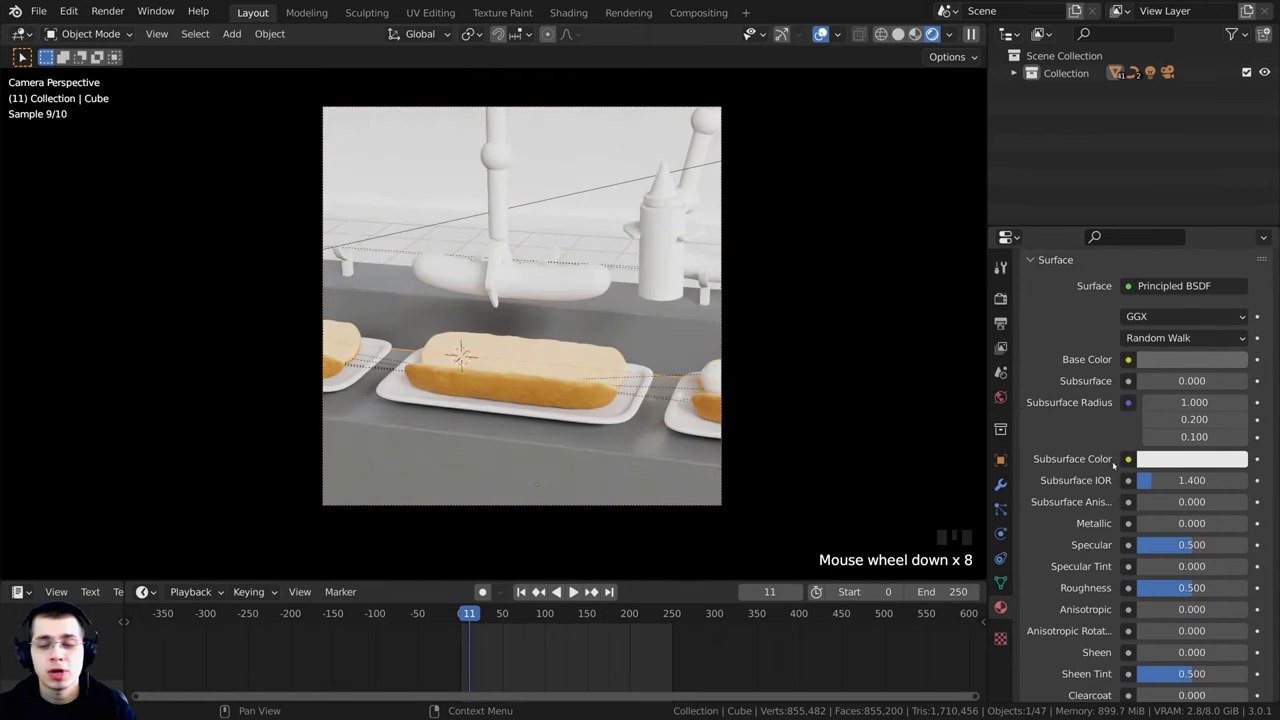
scroll(1111, 458, "down", 1)
left_click_drag(1150, 503, 1245, 503)
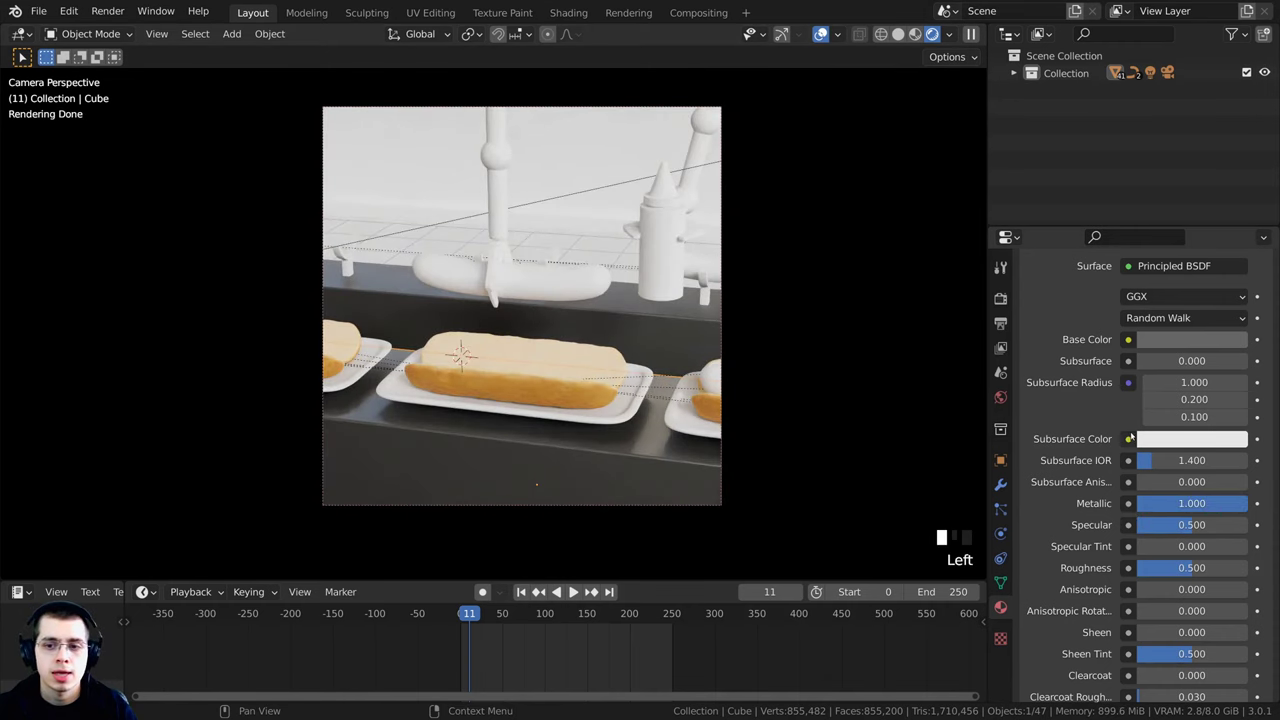
scroll(1085, 466, "down", 1)
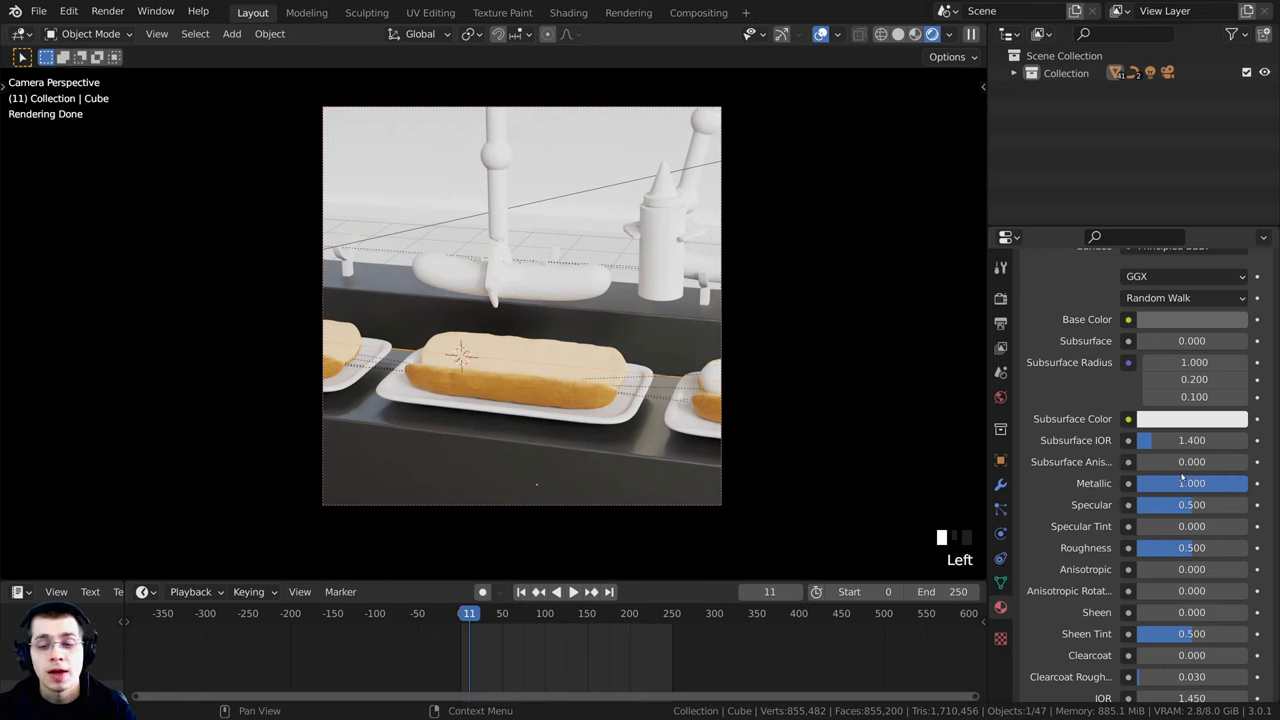
double_click(1192, 549)
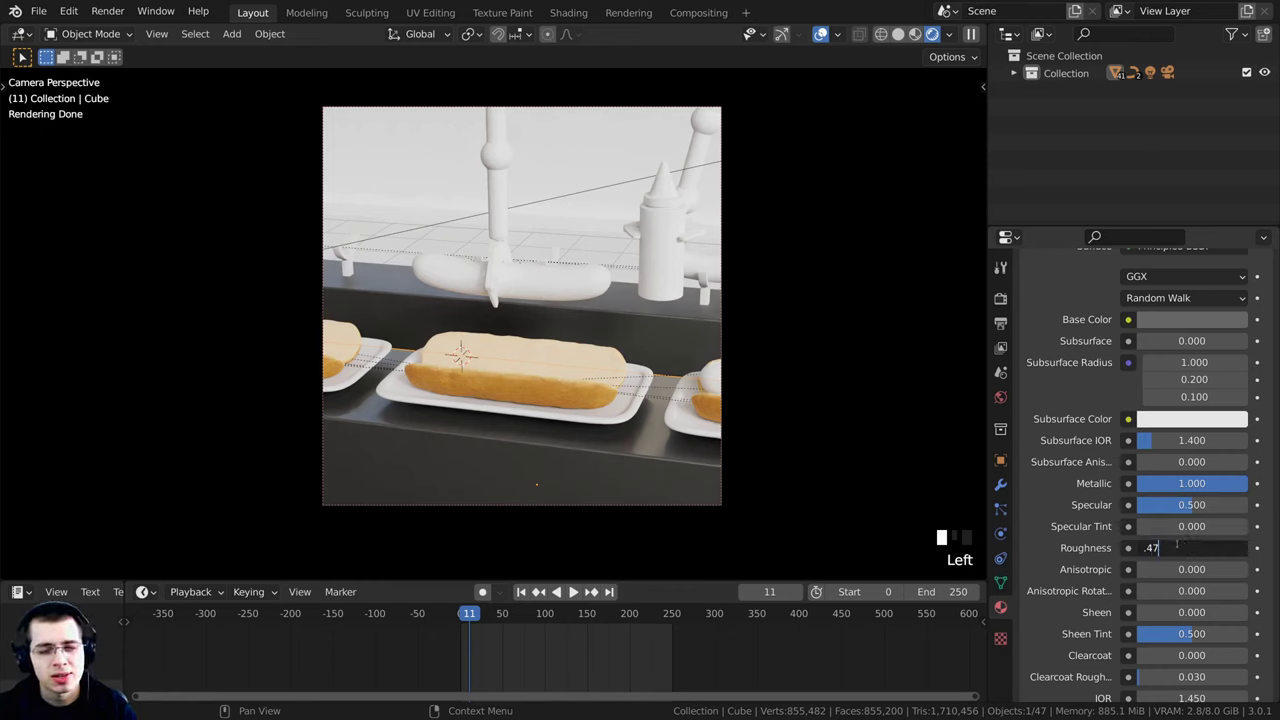
type(".47")
key("Return")
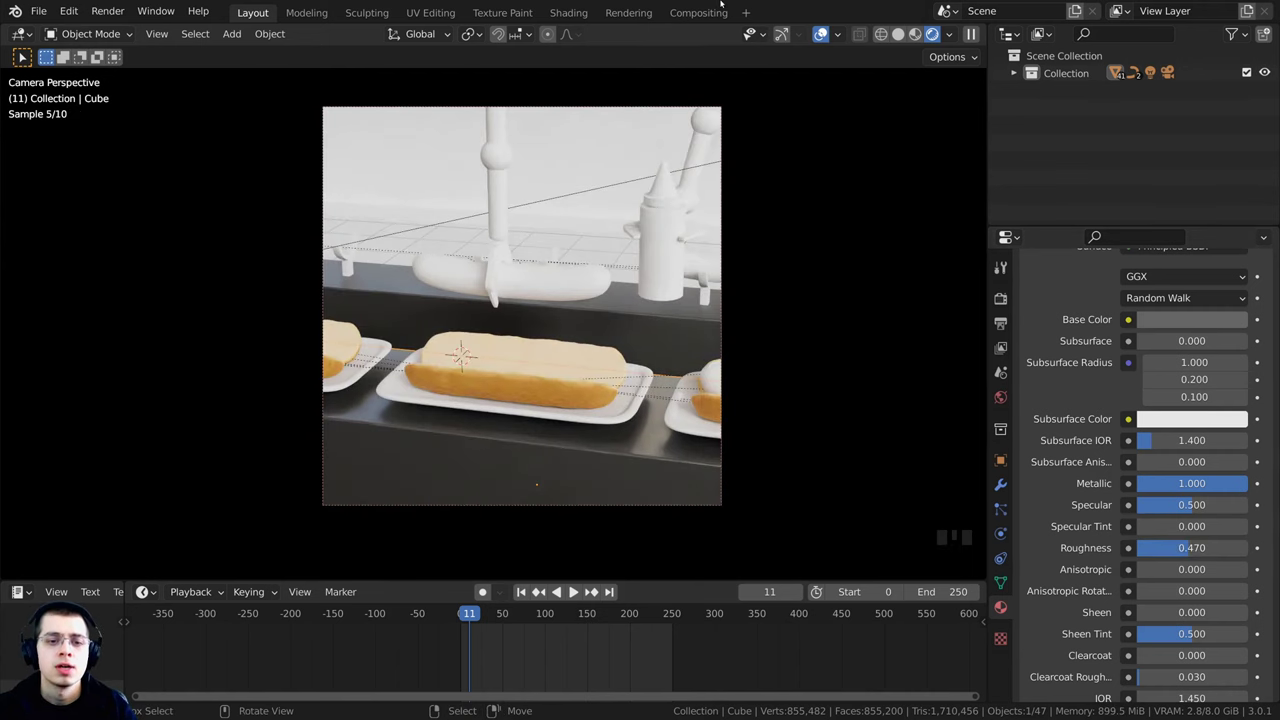
- Set the Belt material's base color to hex 5C5C5C
middle_click_drag(786, 339, 793, 347, "shift")
scroll(280, 443, "up", 2)
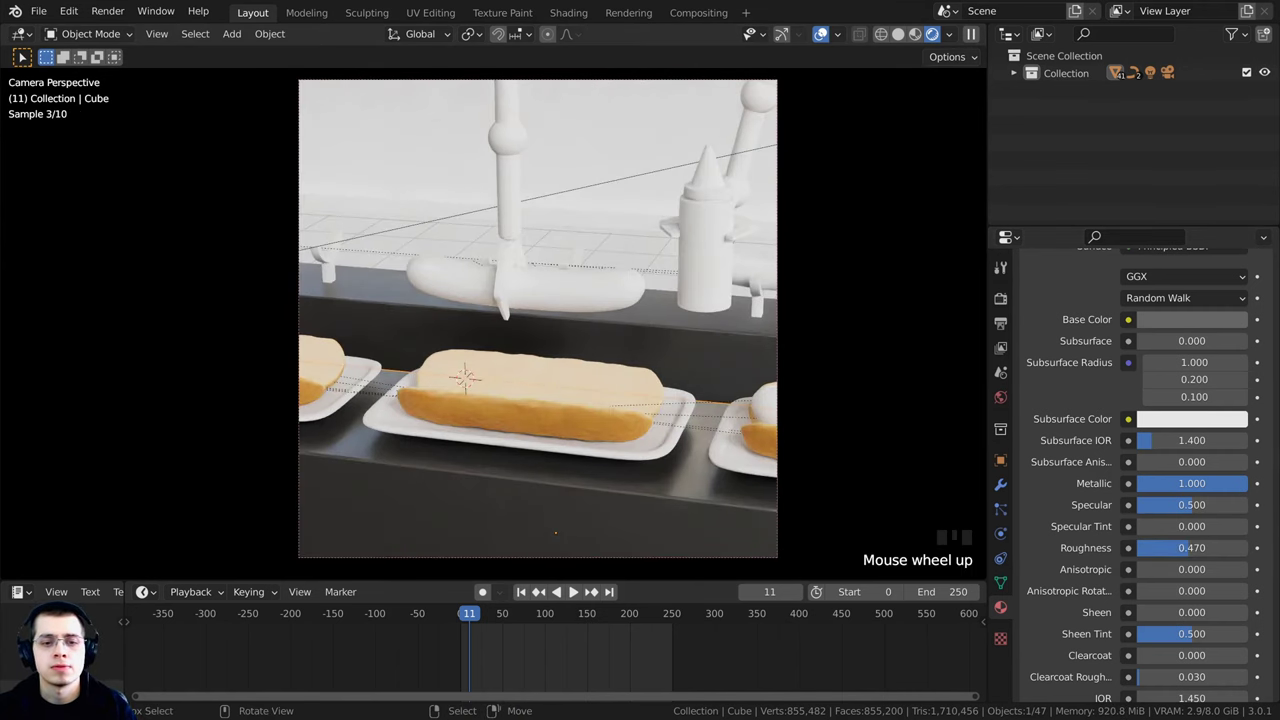
scroll(1170, 340, "up", 1)
left_click(1170, 353)
left_click(1157, 273)
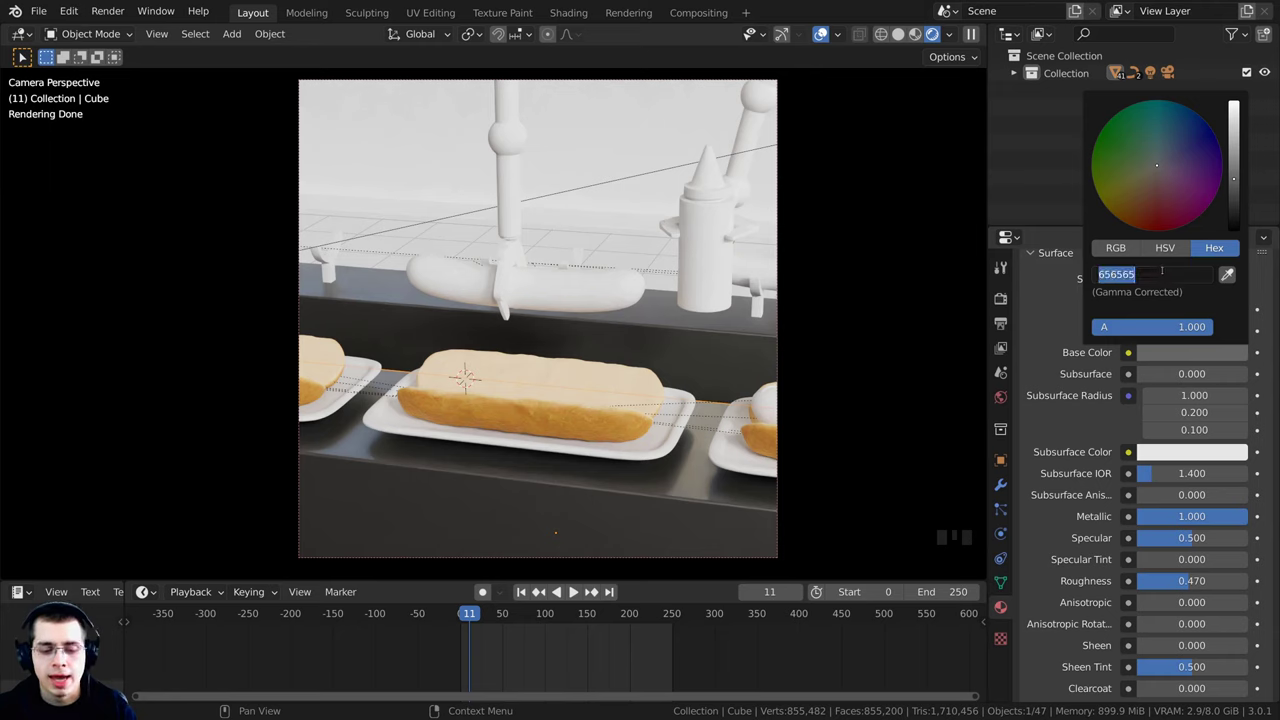
type("5c5c")
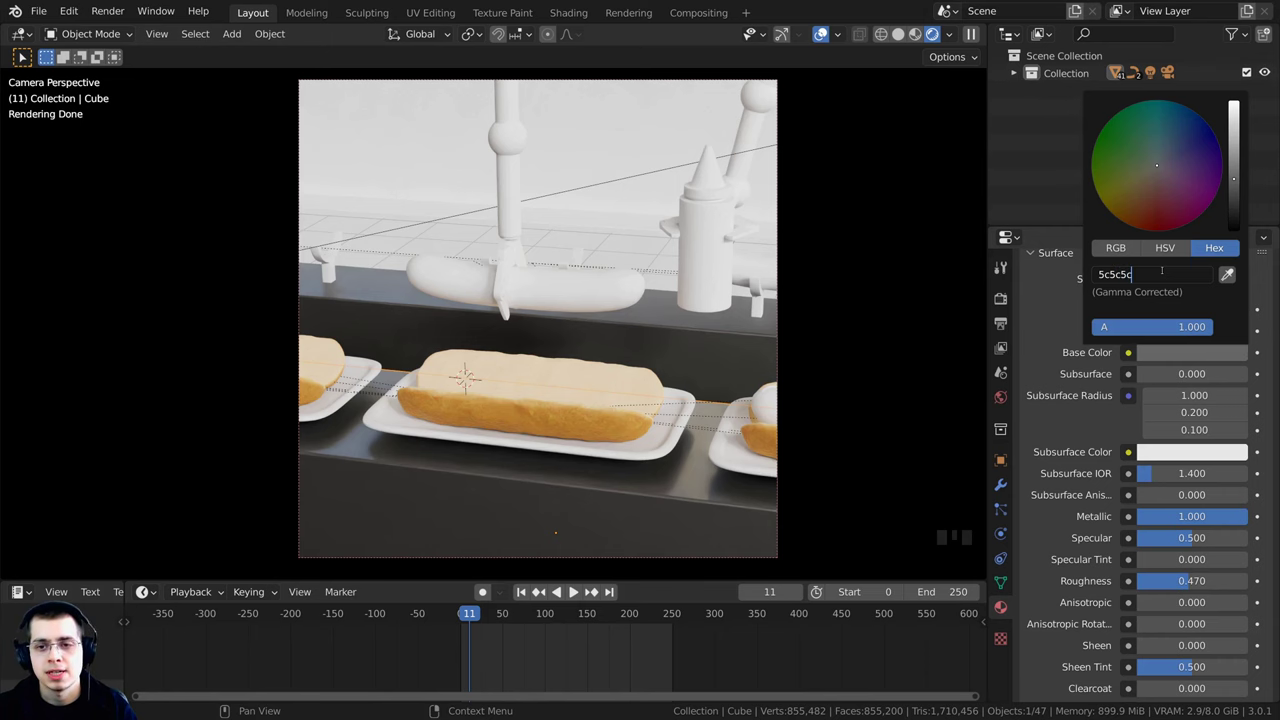
key("Return")
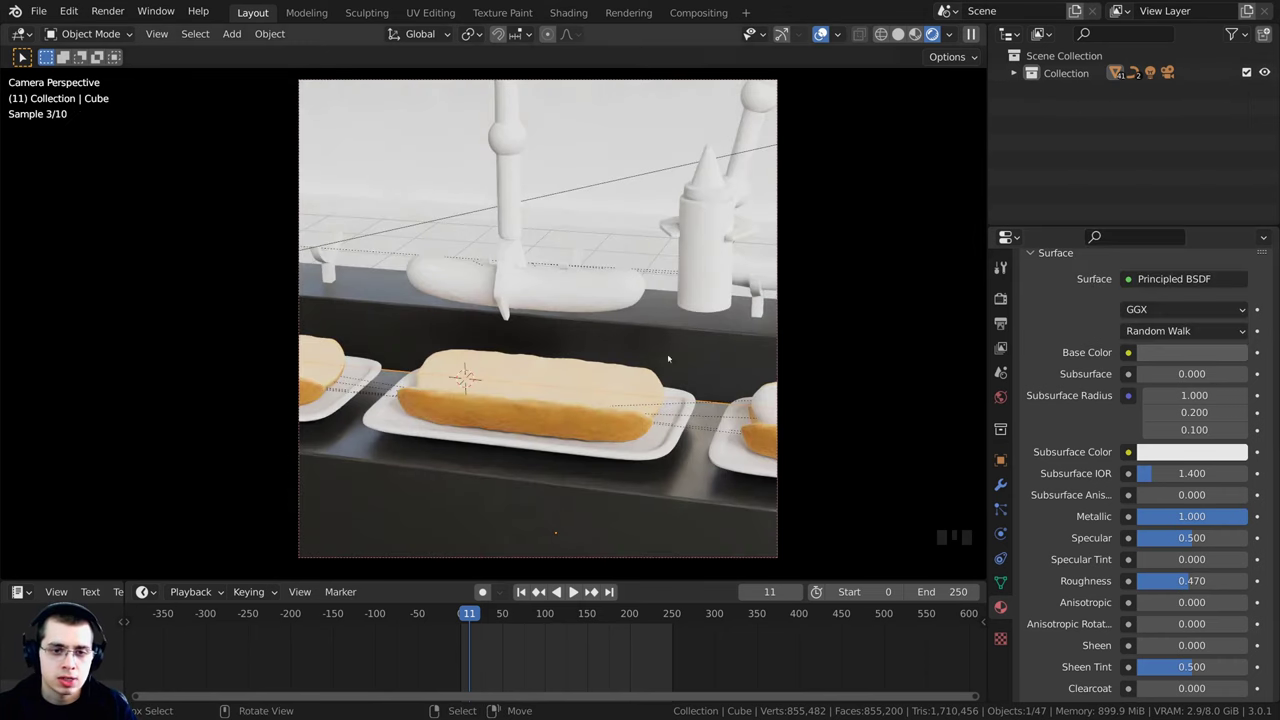
scroll(1193, 393, "up", 2)
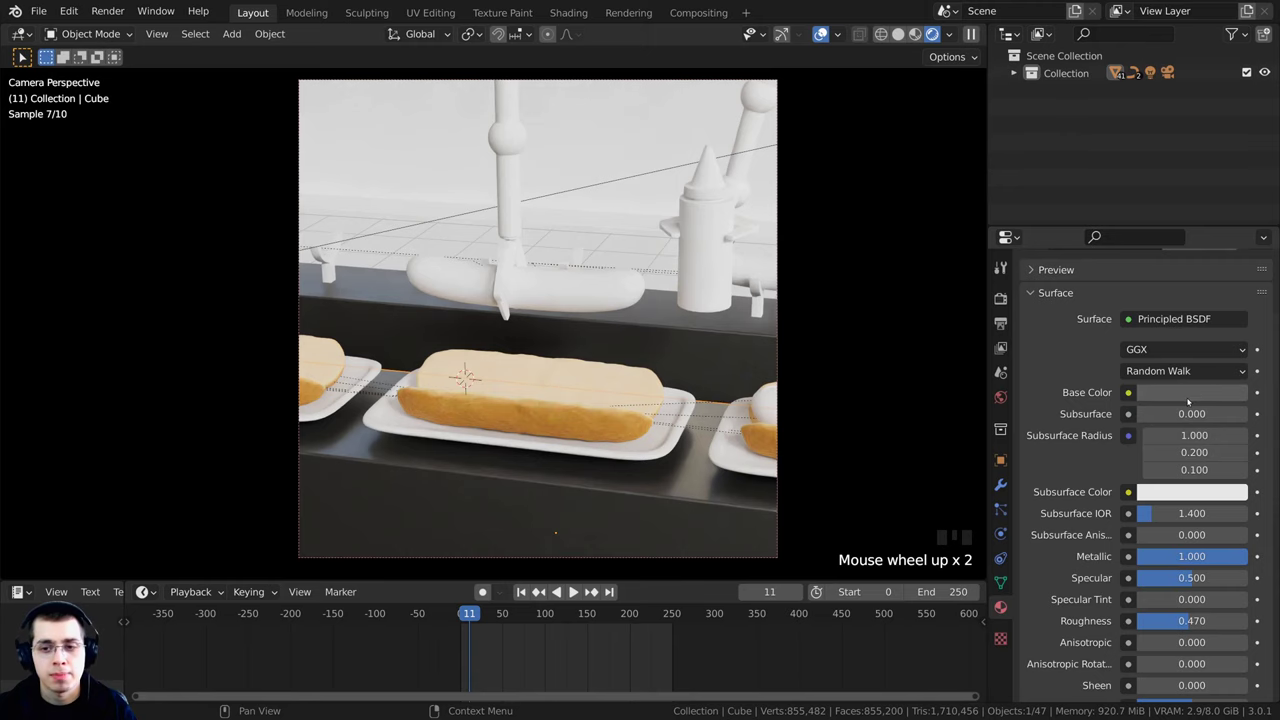
left_click(1188, 400)
left_click(1155, 315)
key("Return")
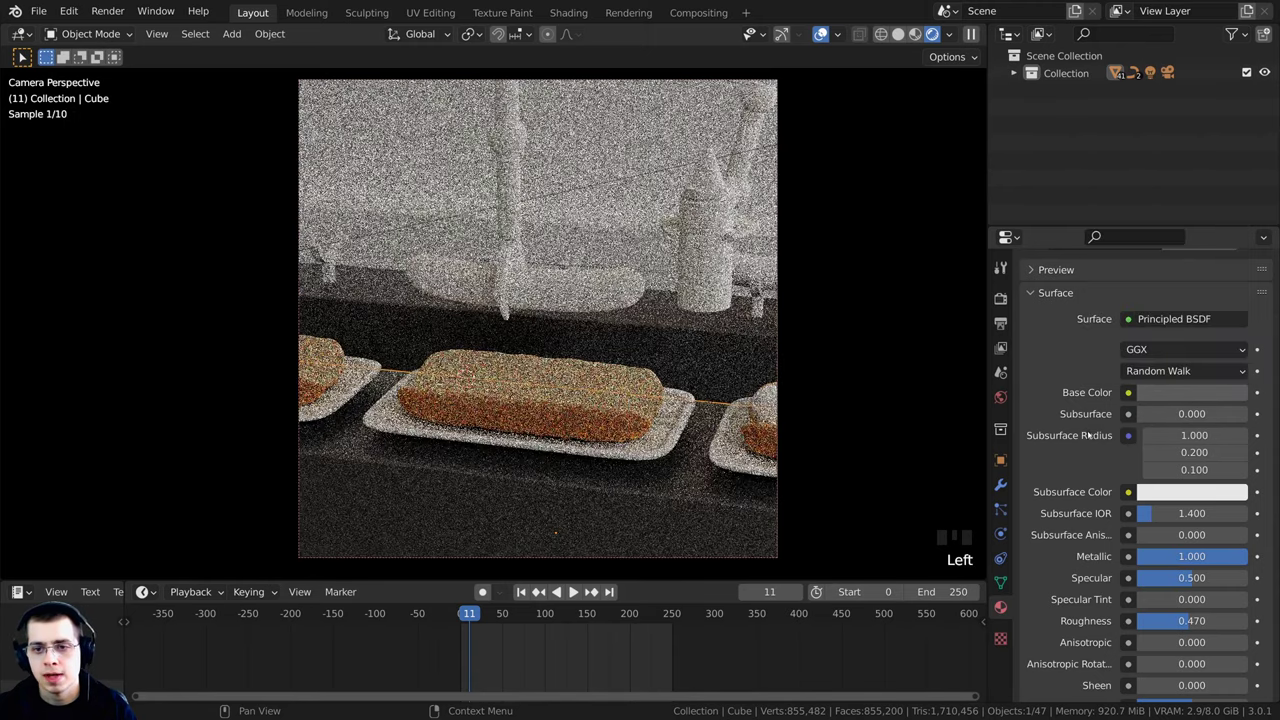
- Assign the existing Belt material to the rear conveyor section behind the hot dog buns, and clear the selection
scroll(1191, 481, "up", 4)
scroll(1191, 481, "up", 4)
middle_click_drag(704, 457, 694, 449, "shift")
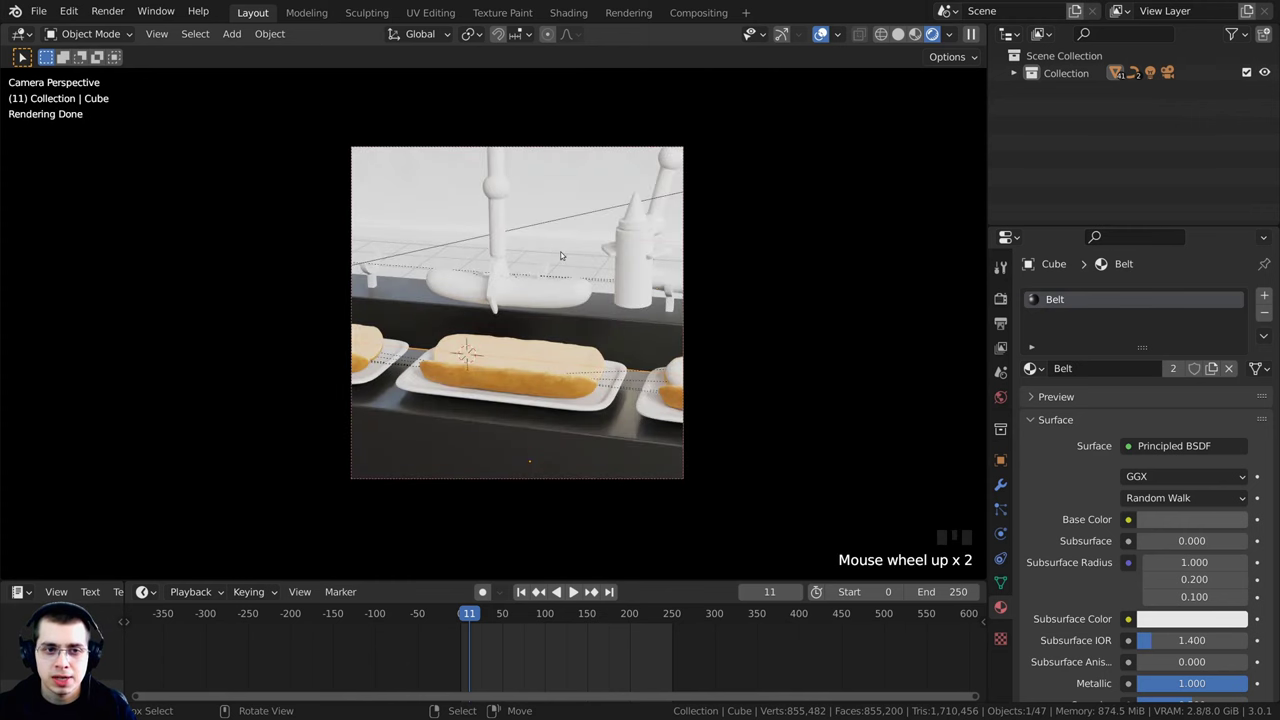
right_click(543, 248)
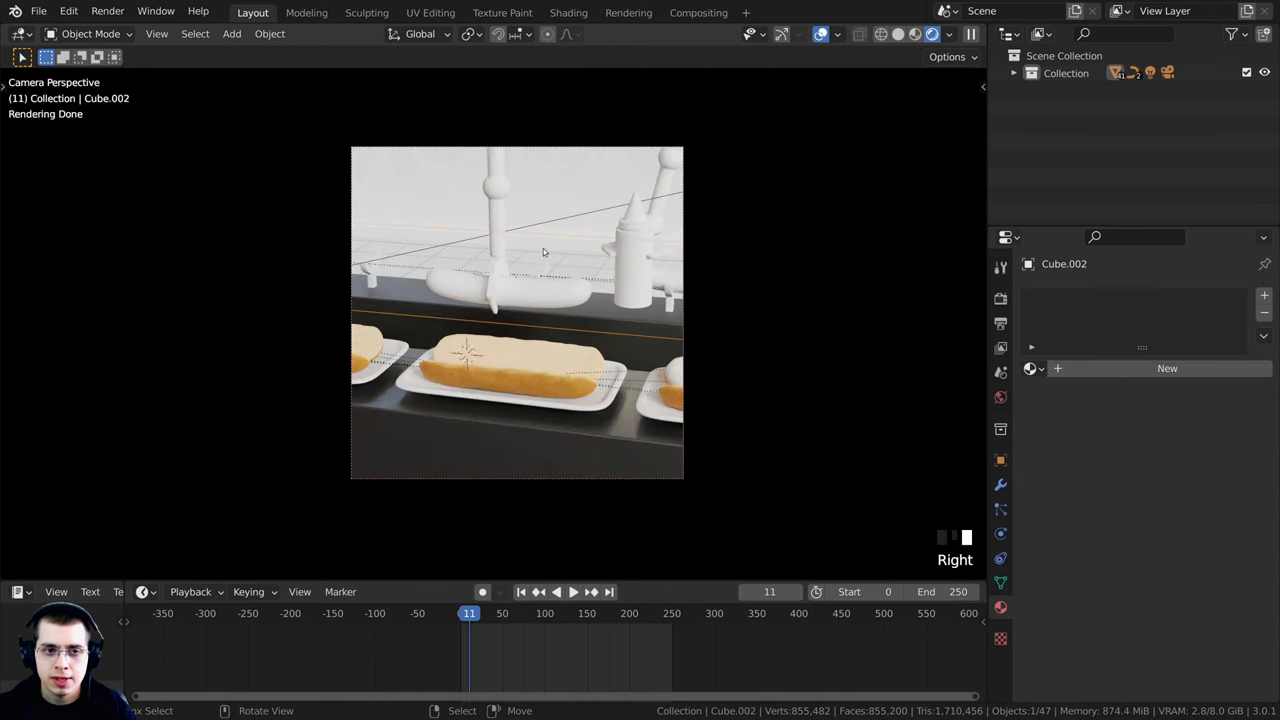
middle_click_drag(543, 248, 609, 288)
key("KP_0")
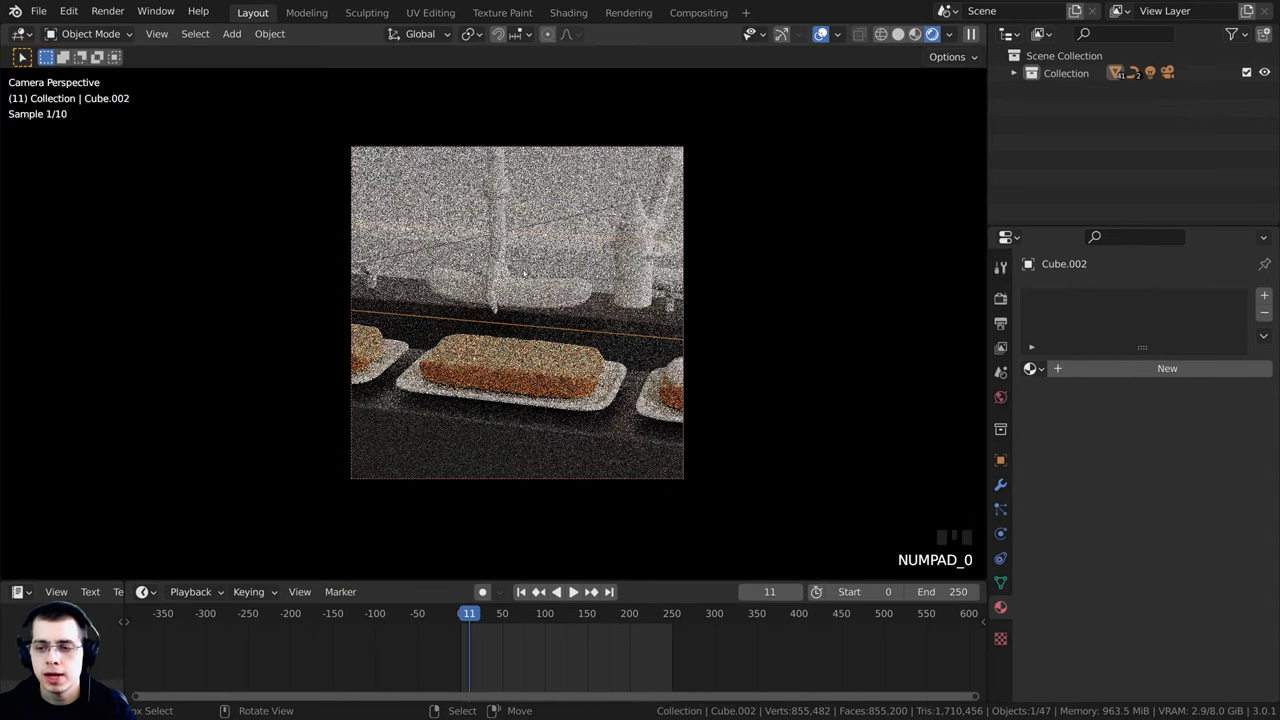
left_click(1031, 368)
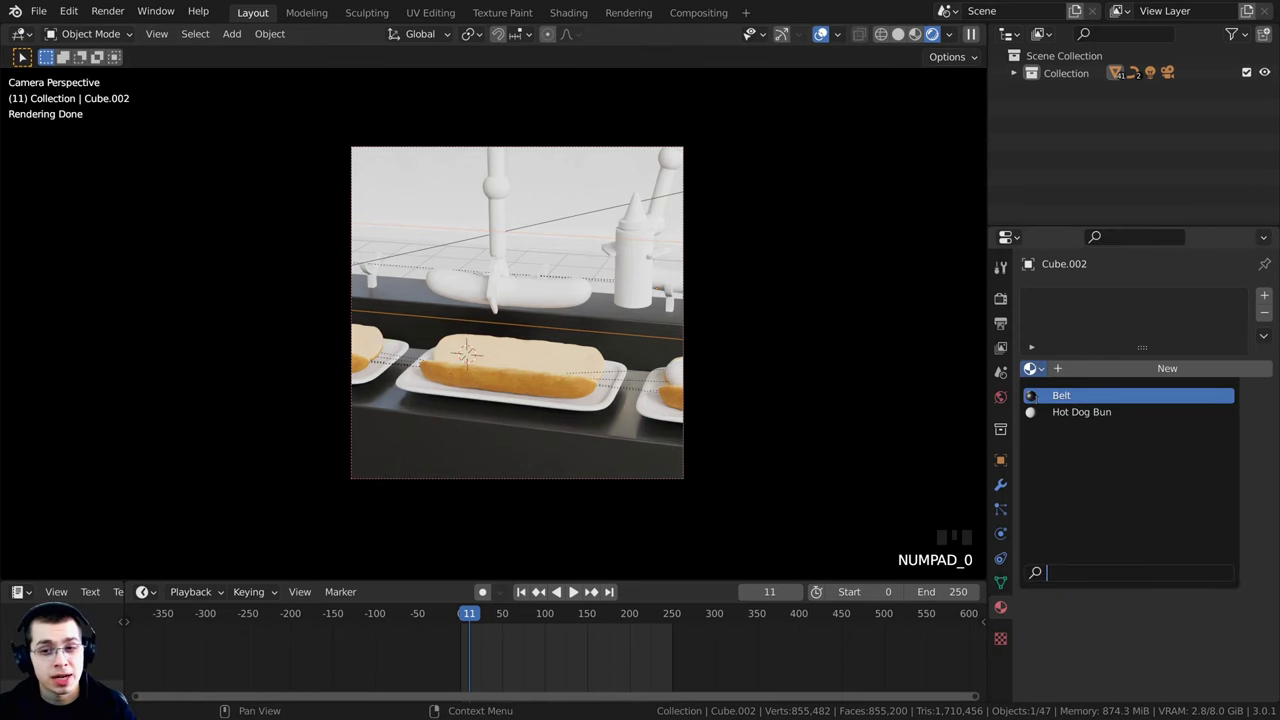
left_click(1061, 395)
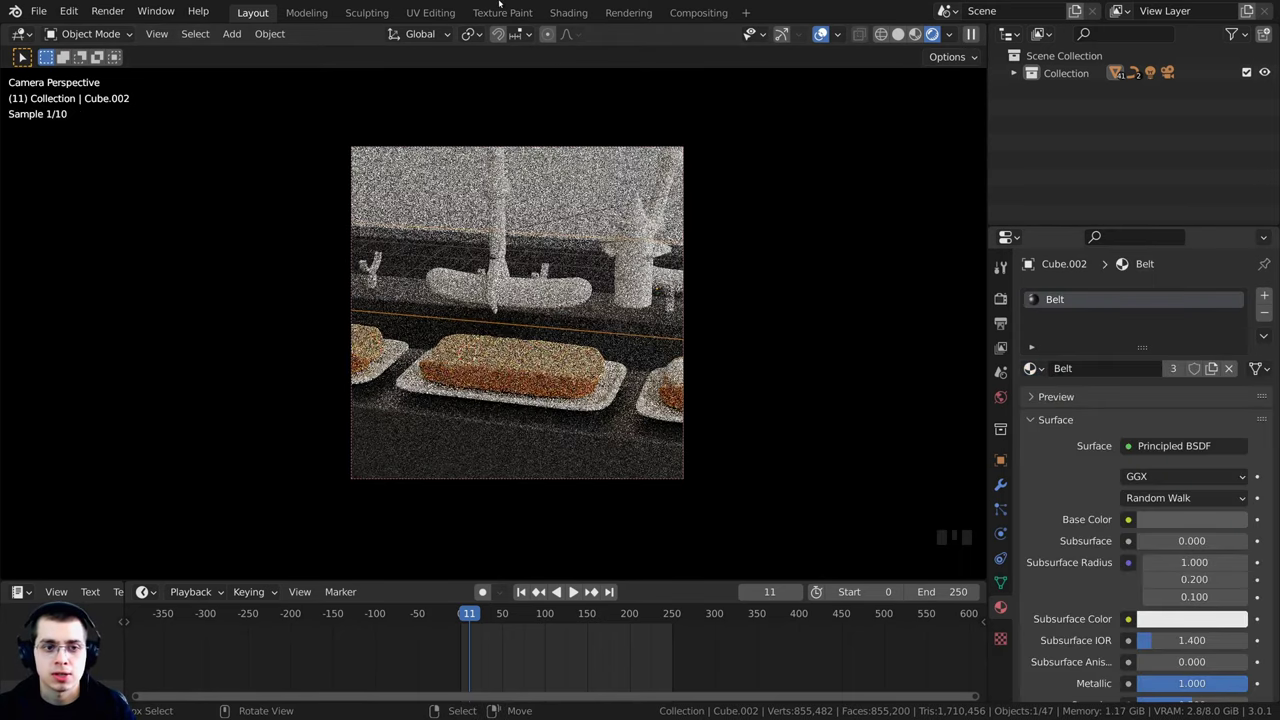
key("a")
key("a")
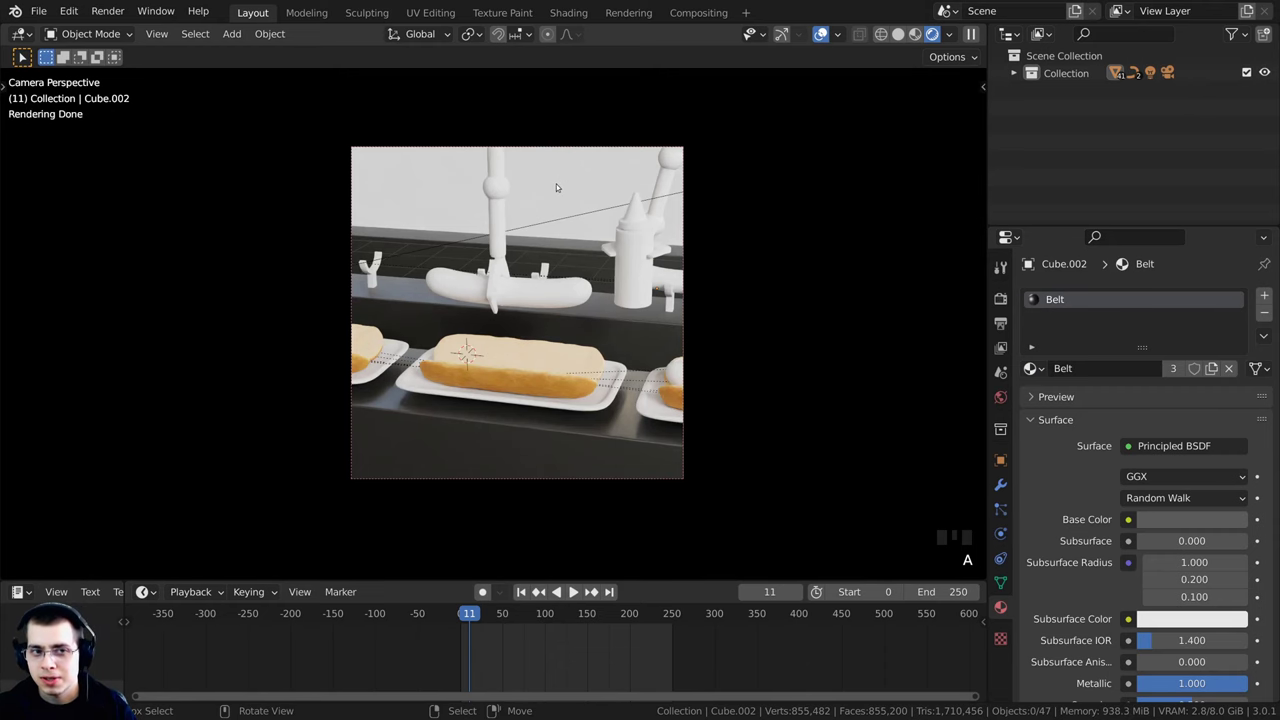
- Give the background plane behind the conveyor a new material named Wall
right_click(556, 184)
key("g")
right_click(590, 135)
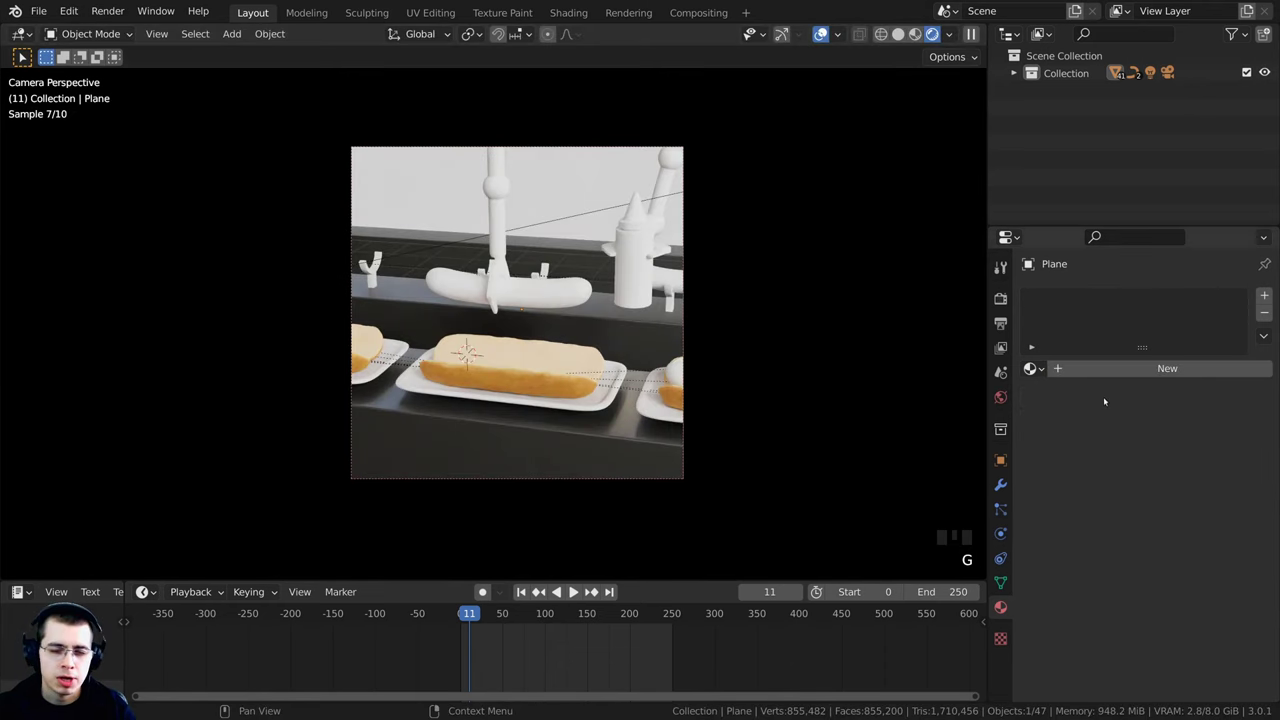
left_click(1111, 369)
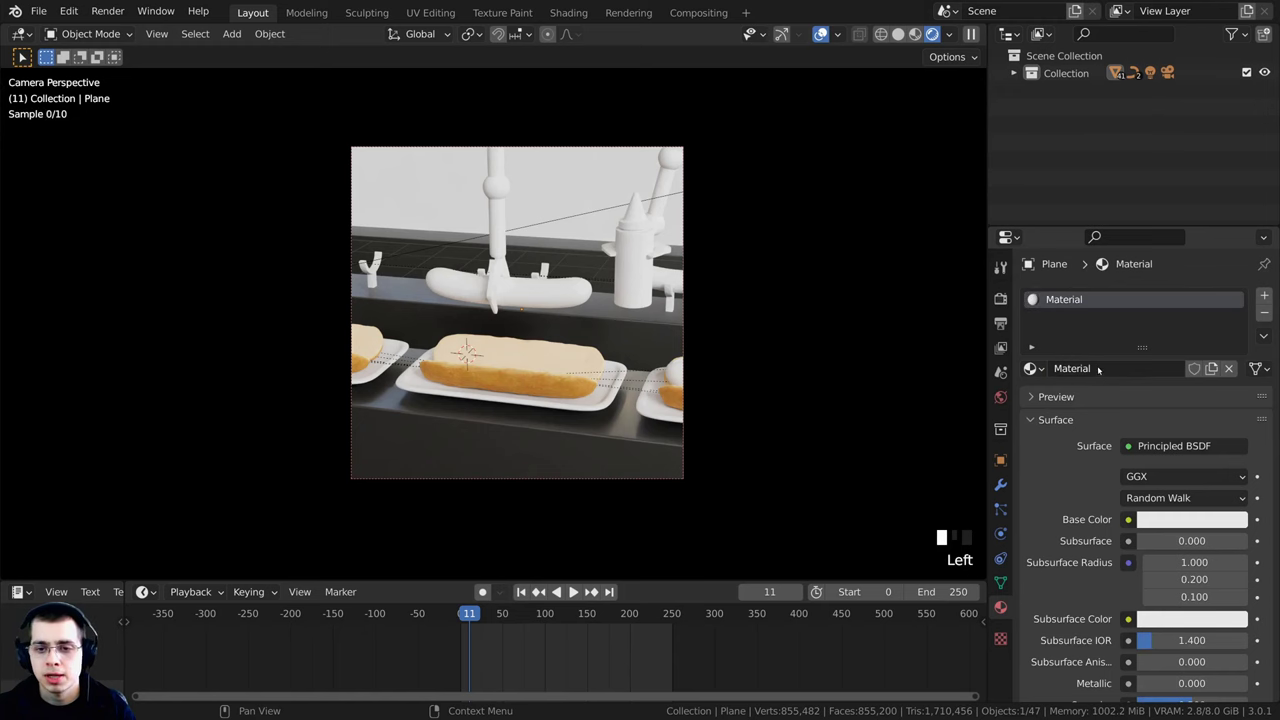
double_click(1130, 368)
type("Wall")
key("Return")
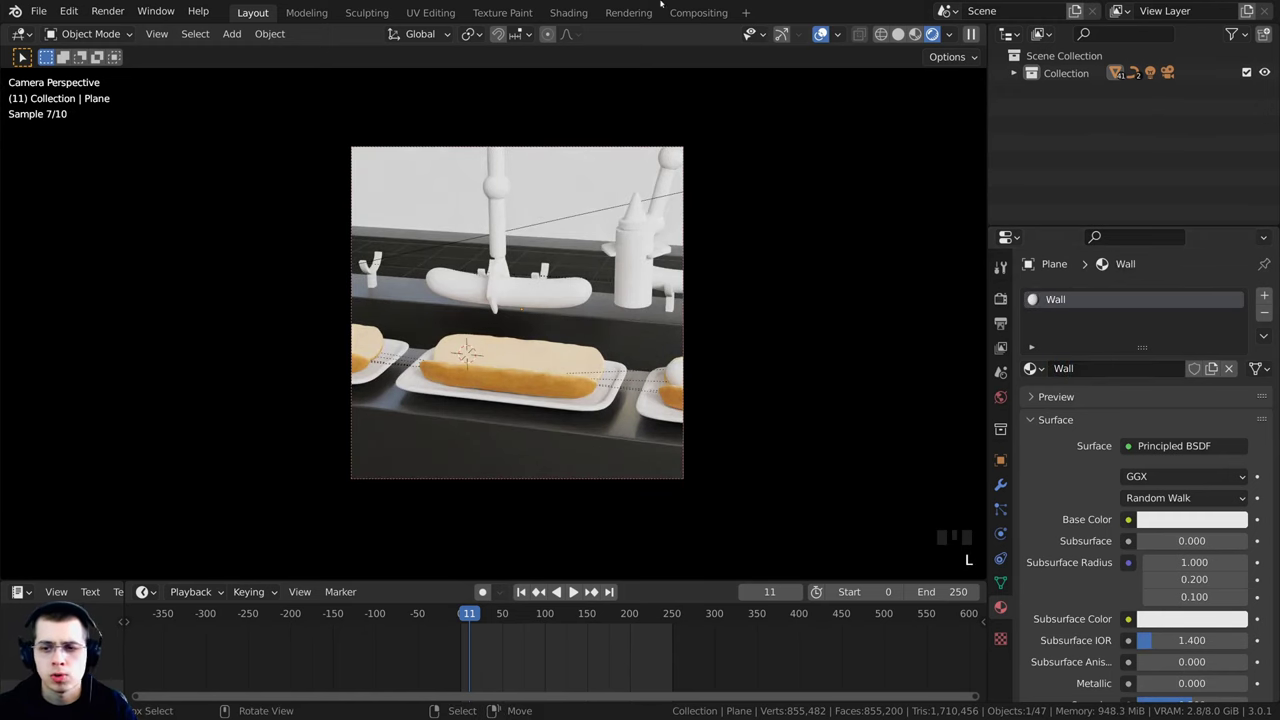
- Switch to the Shading workspace with the 3D view in camera perspective and bring the Wall material's nodes into view
scroll(1108, 365, "down", 3)
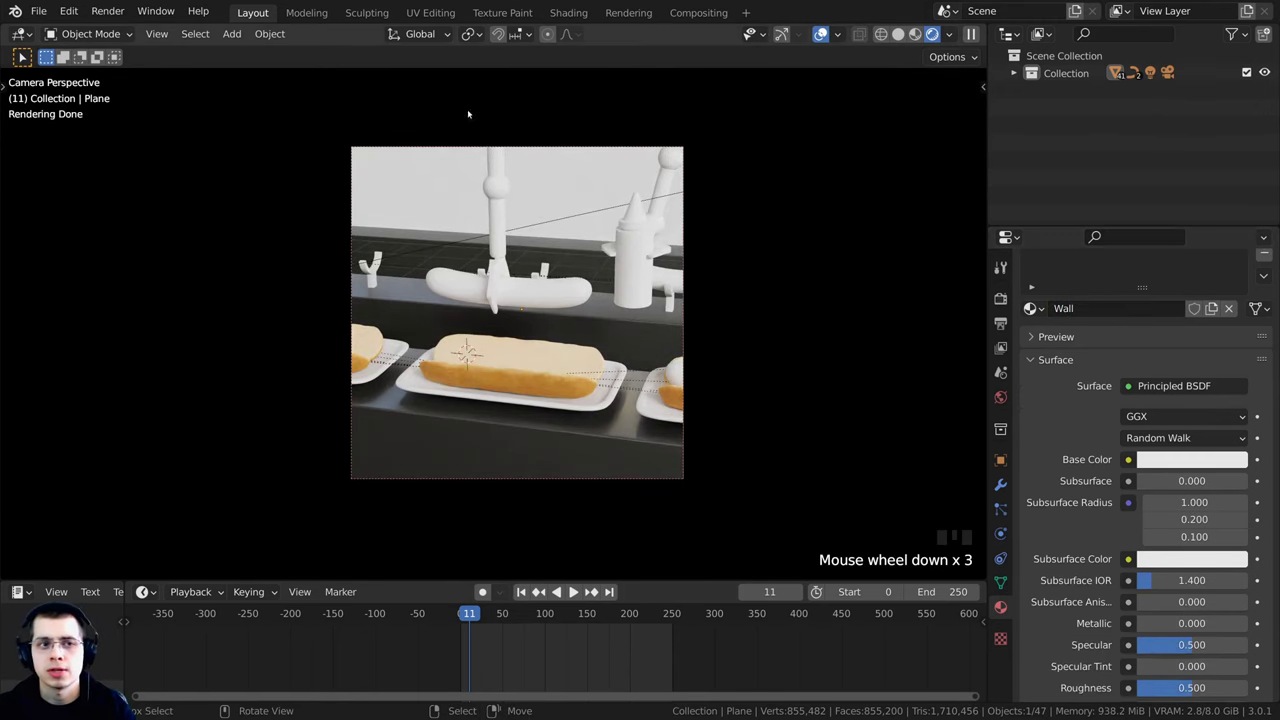
left_click(568, 13)
scroll(165, 355, "down", 4)
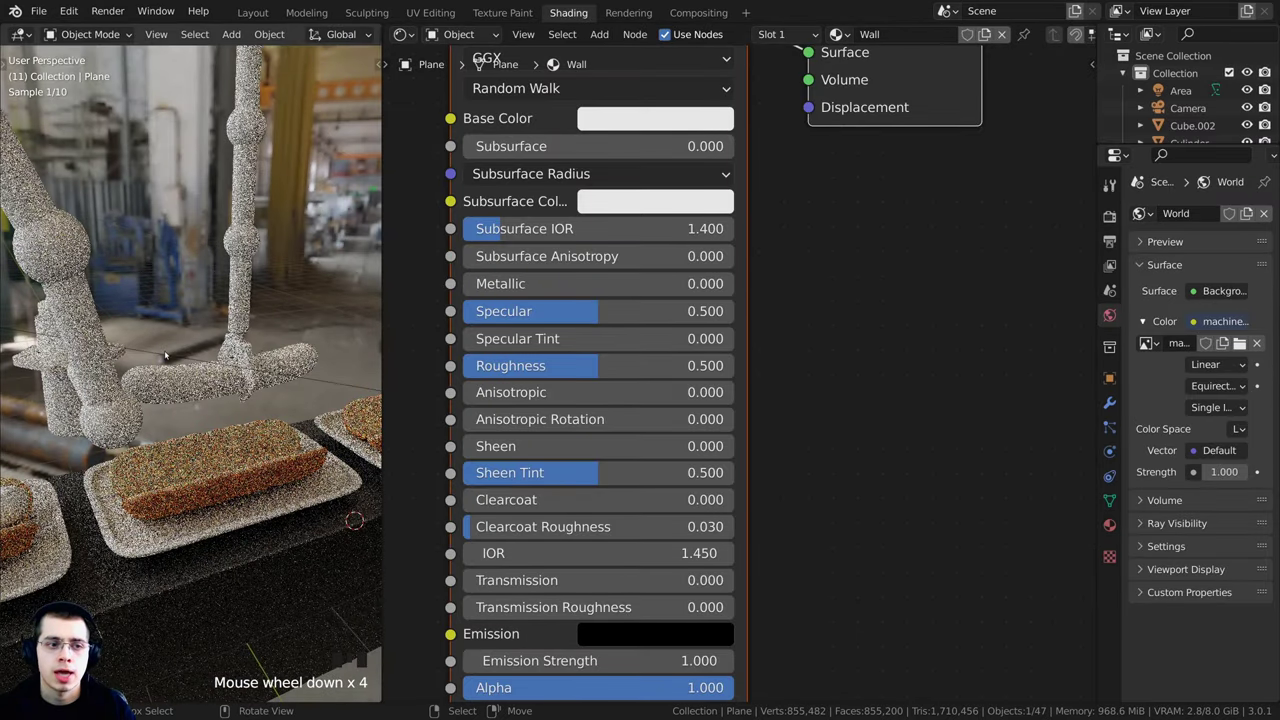
key("KP_0")
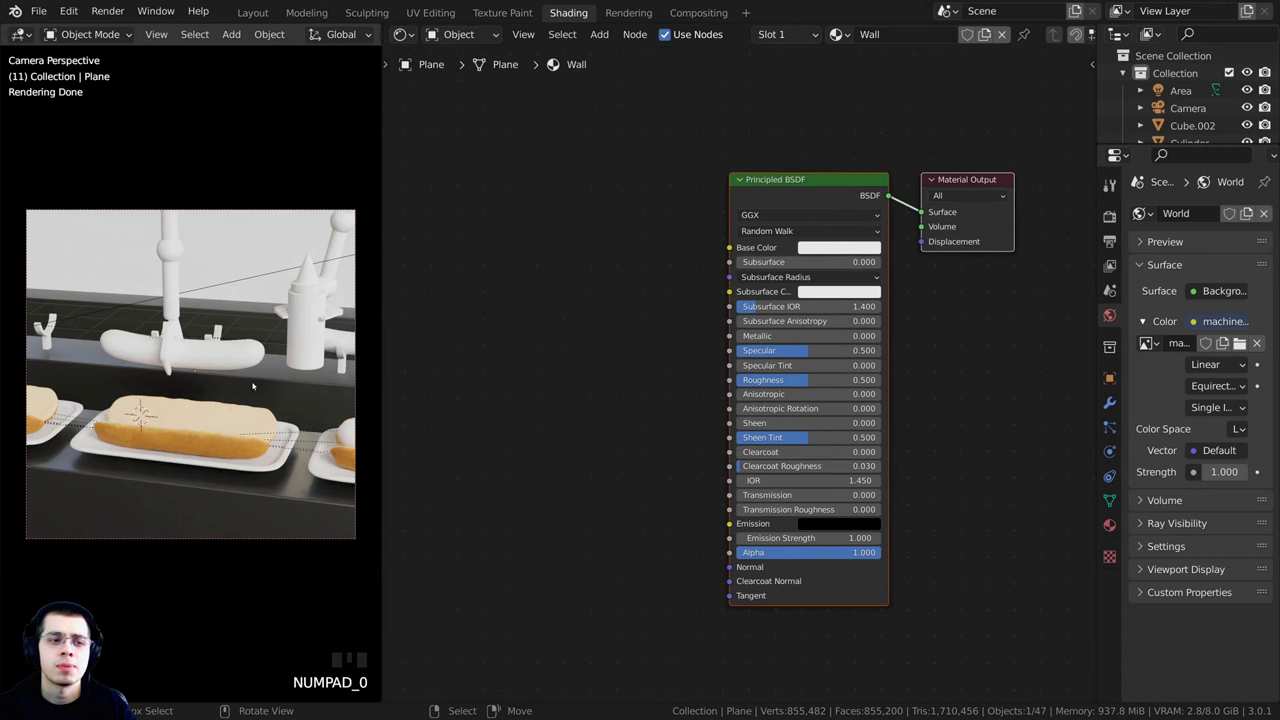
scroll(253, 386, "down", 1)
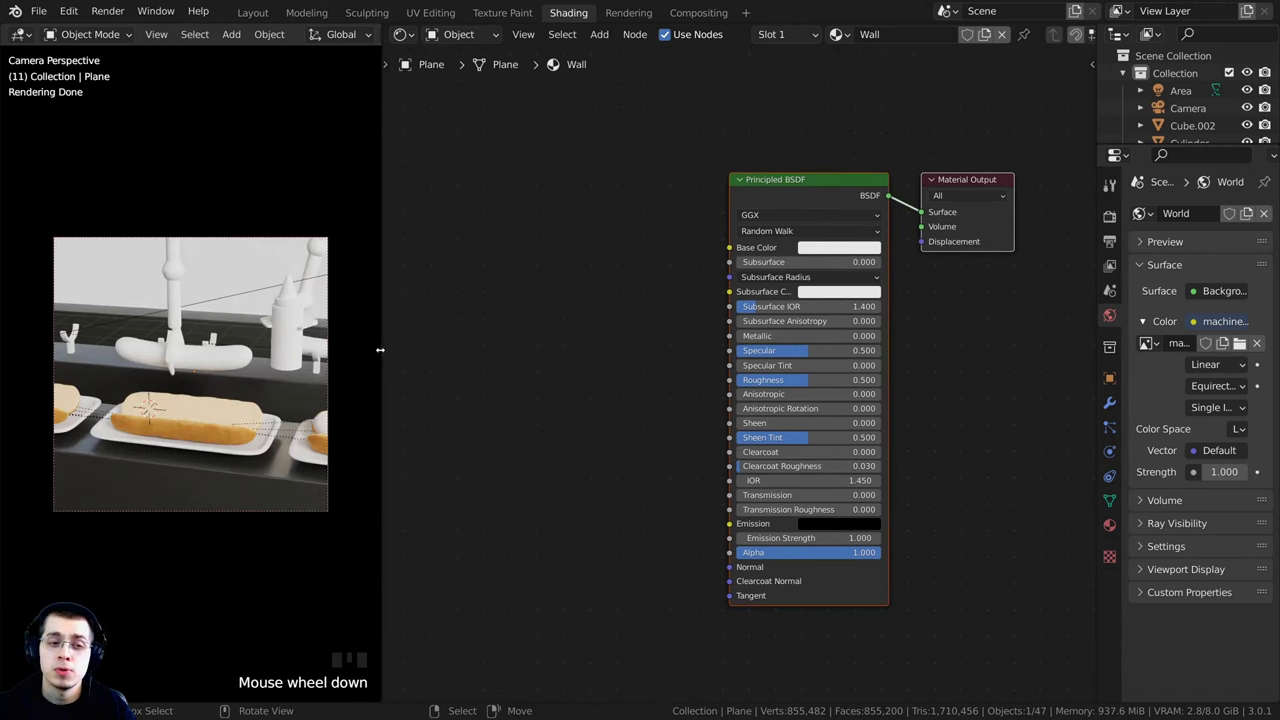
left_click_drag(380, 350, 357, 352)
middle_click_drag(525, 357, 631, 351)
scroll(915, 235, "up", 1)
middle_click_drag(915, 232, 885, 240)
- Darken the Wall material's base color to hex 989898 and set its metallic to 1.000
left_click(888, 241)
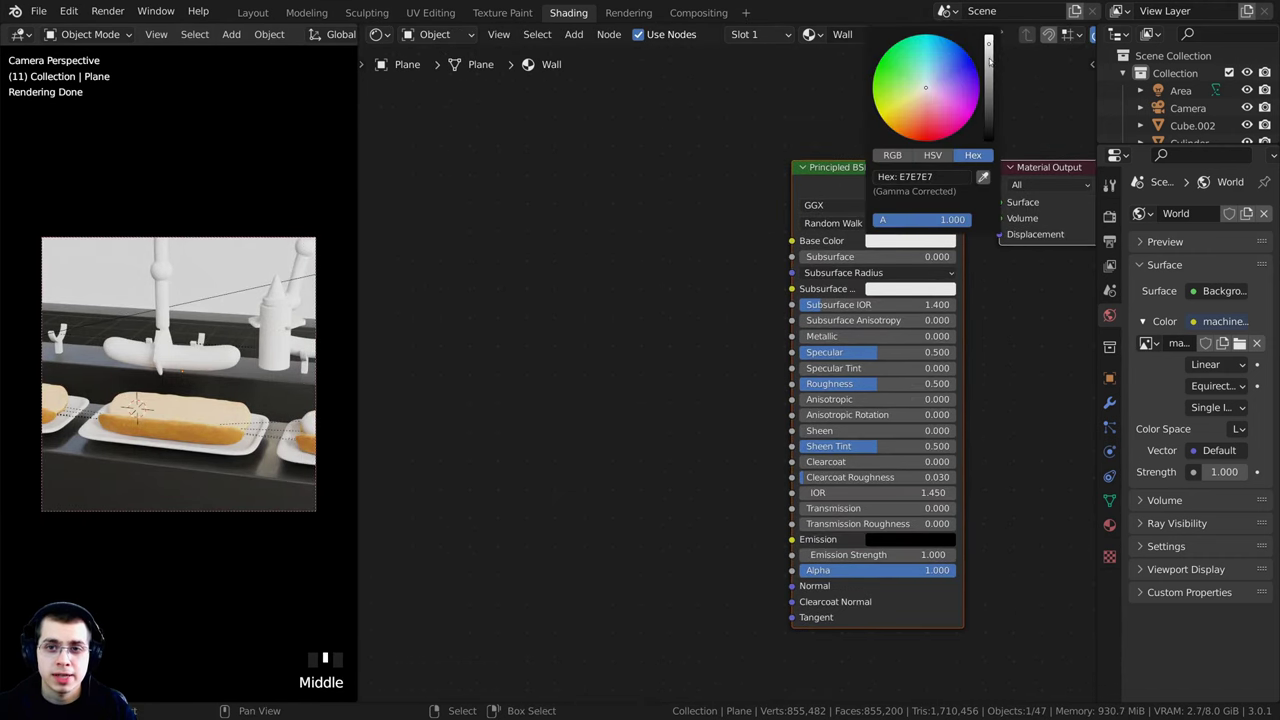
mouse_move(989, 62)
left_mouse_down()
mouse_move(989, 105)
mouse_move(989, 76)
left_mouse_up()
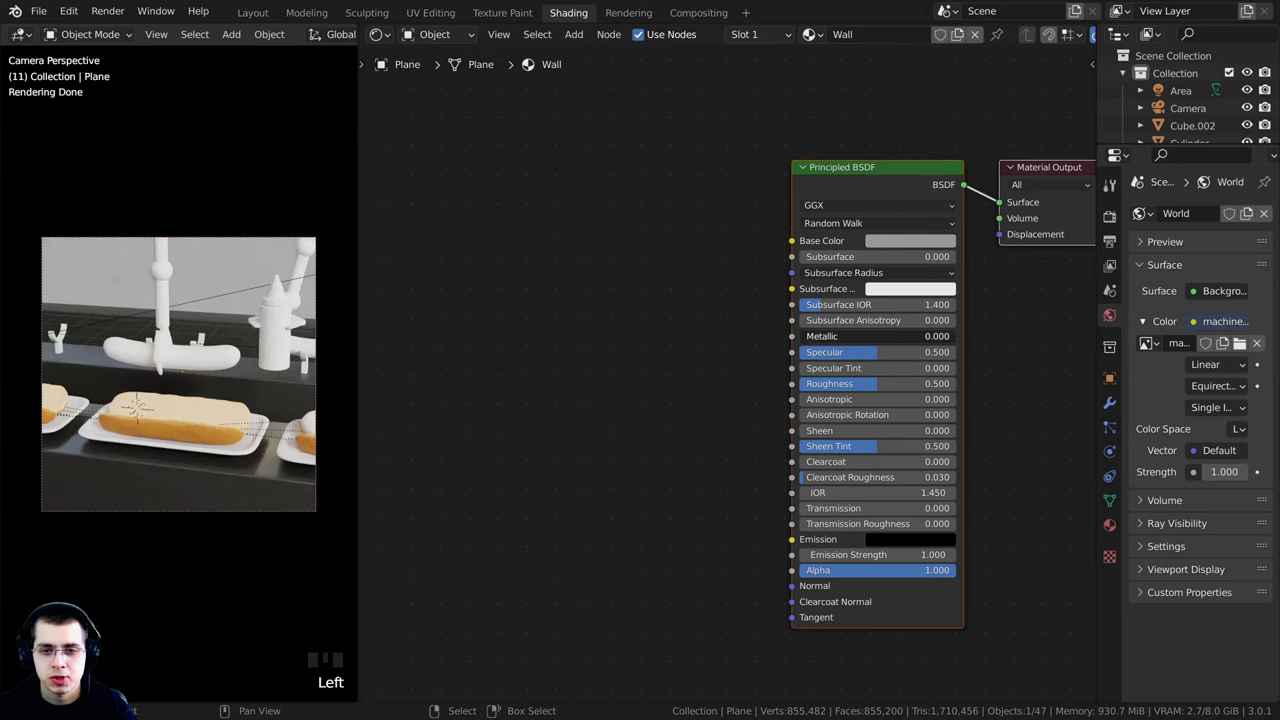
left_click_drag(840, 336, 955, 336)
middle_click_drag(590, 304, 569, 301)
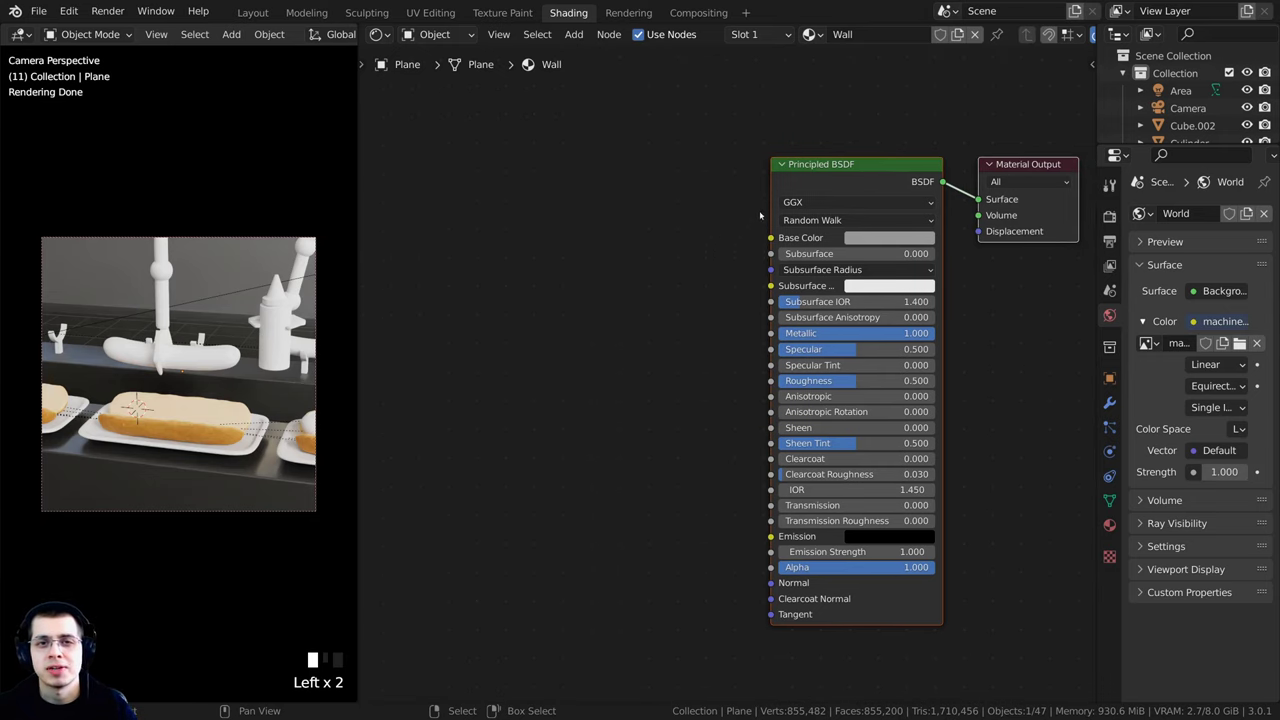
- Set the Wall material's base color to hex 5B5B5B
left_click_drag(807, 166, 798, 166)
left_click(870, 237)
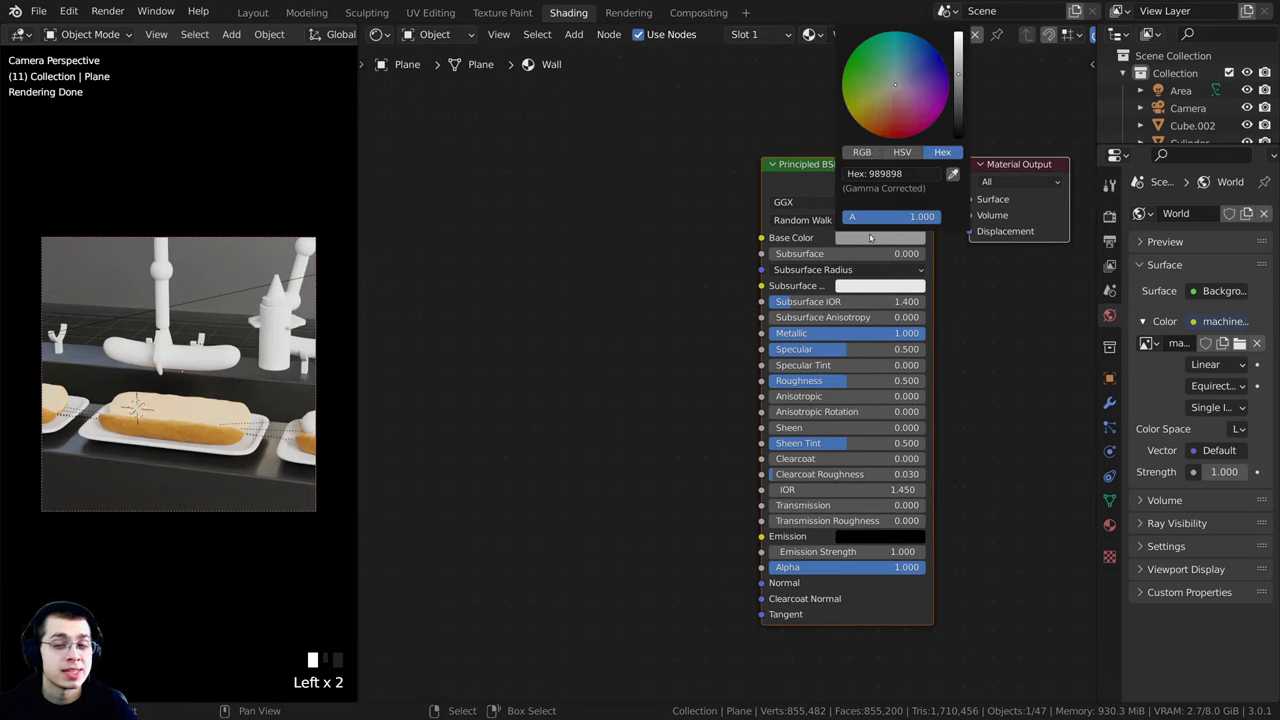
left_click(864, 238)
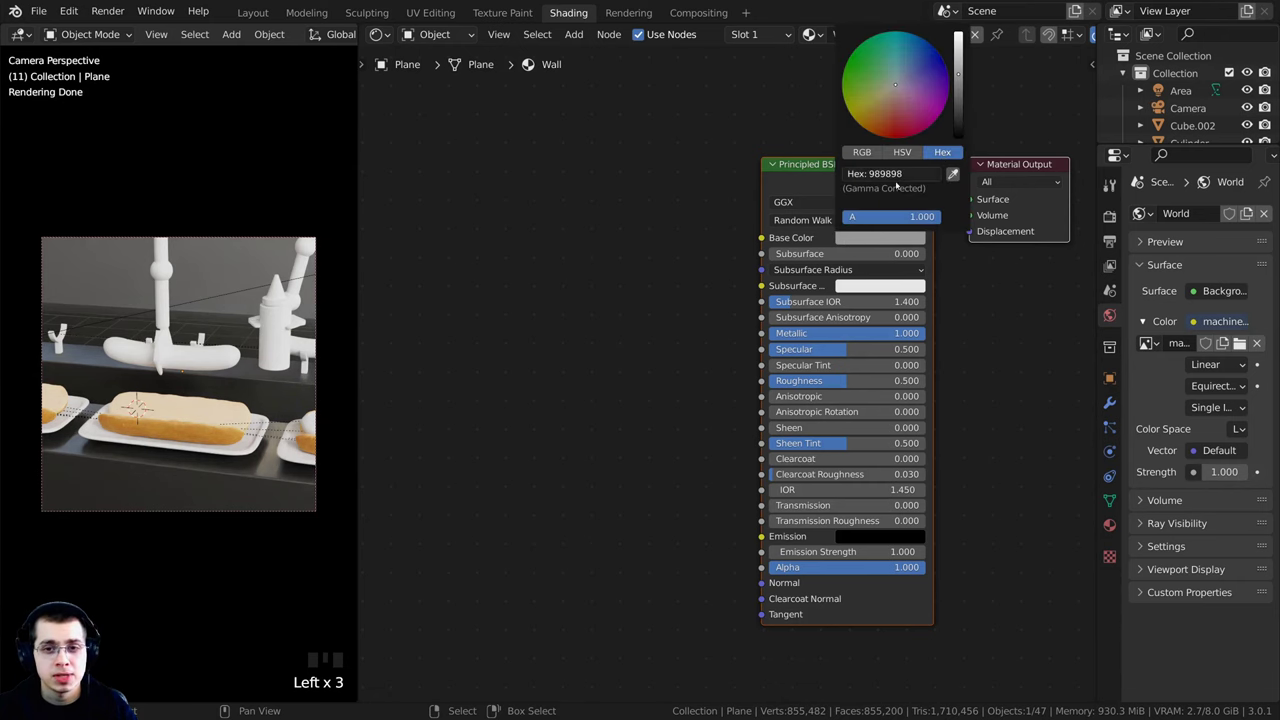
left_click(893, 174)
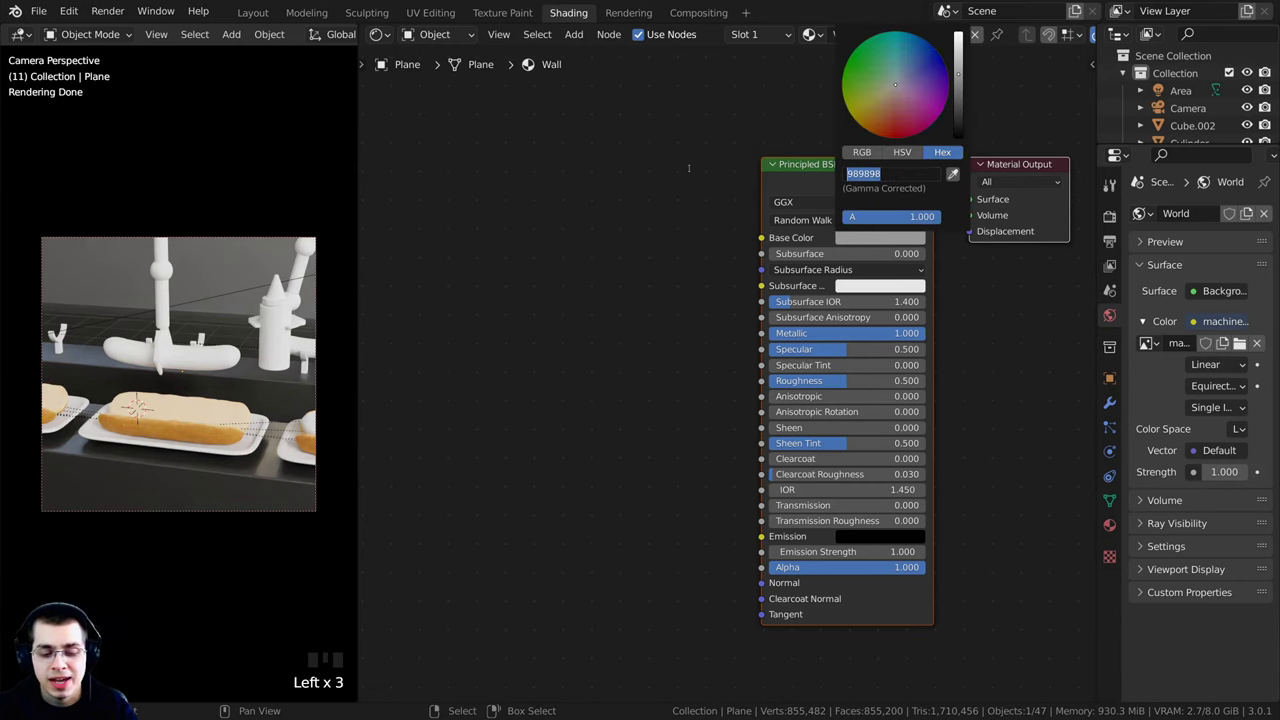
type("5b")
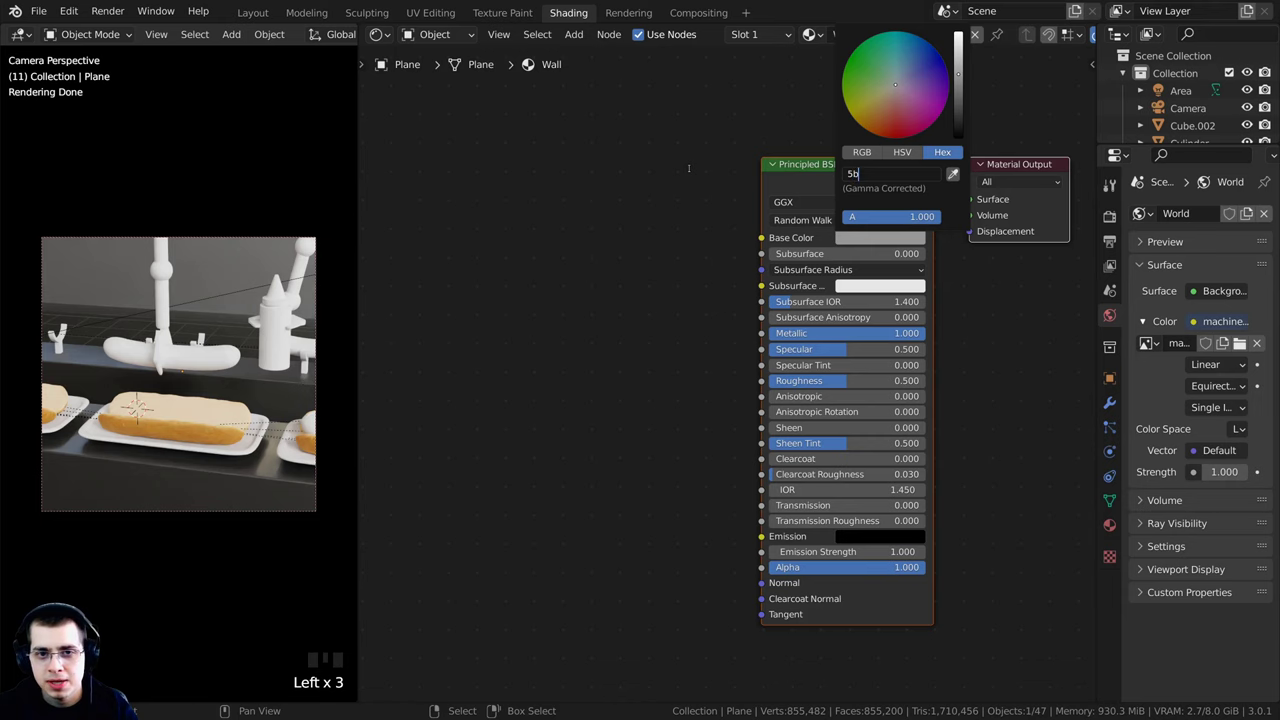
type("5b5b5")
key("Return")
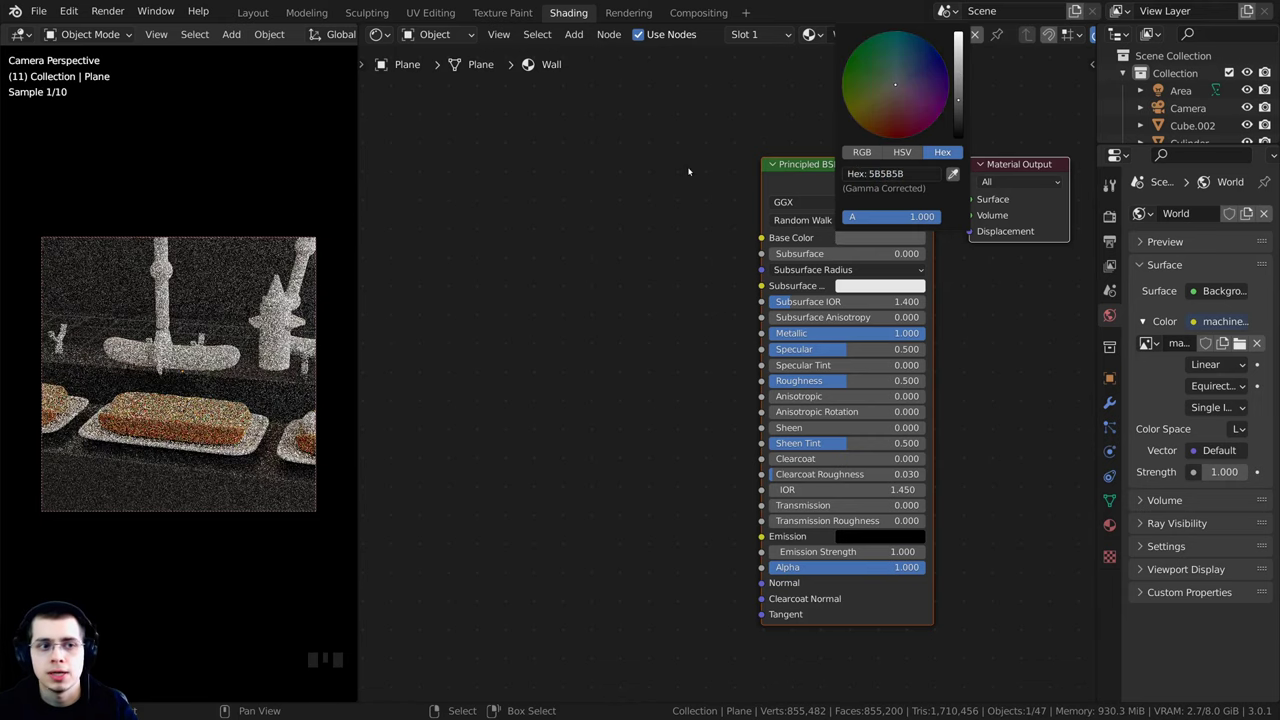
- Add a Noise Texture node to the Wall material and place it in the free space before the Principled BSDF
scroll(723, 176, "up", 1)
middle_click_drag(687, 170, 835, 142)
scroll(835, 142, "down", 1)
left_click(835, 142)
scroll(700, 256, "down", 1)
middle_click_drag(700, 256, 732, 264)
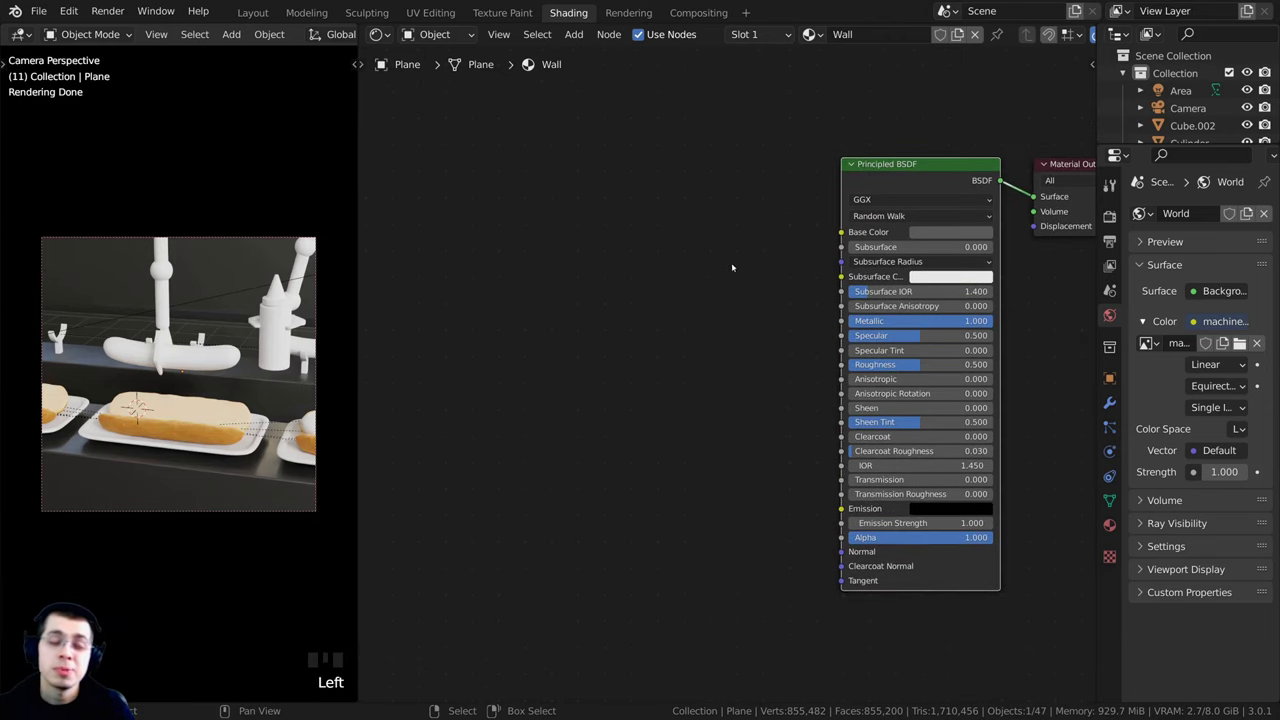
key("shift+a")
left_click(658, 263)
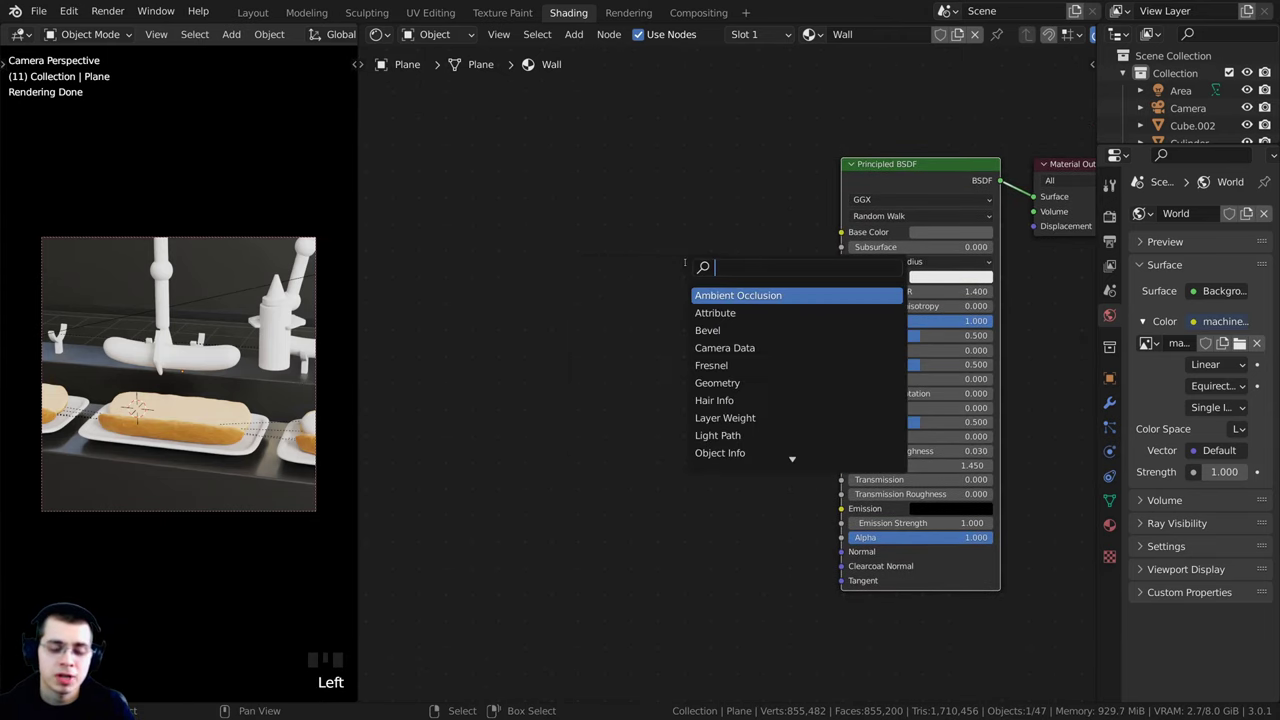
type("noise")
key("Down")
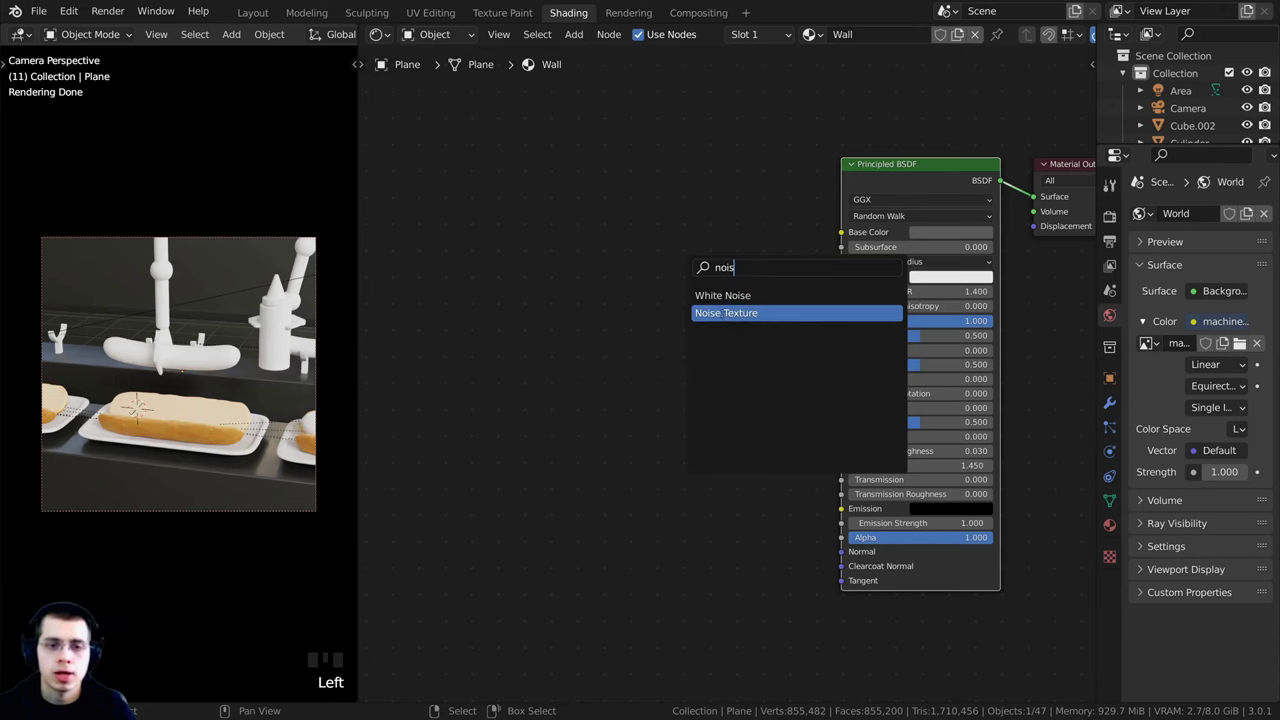
key("Return")
left_click(594, 357)
middle_click_drag(608, 345, 688, 327)
left_click_drag(690, 303, 697, 303)
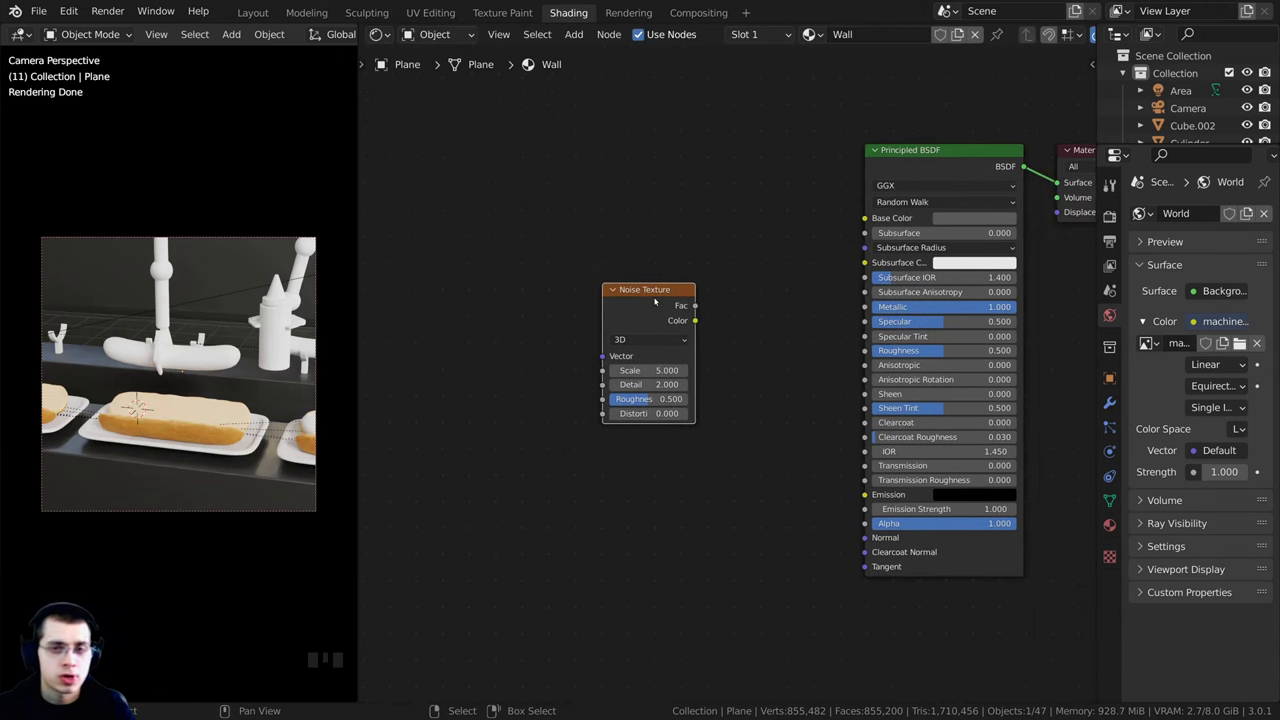
double_click(655, 299)
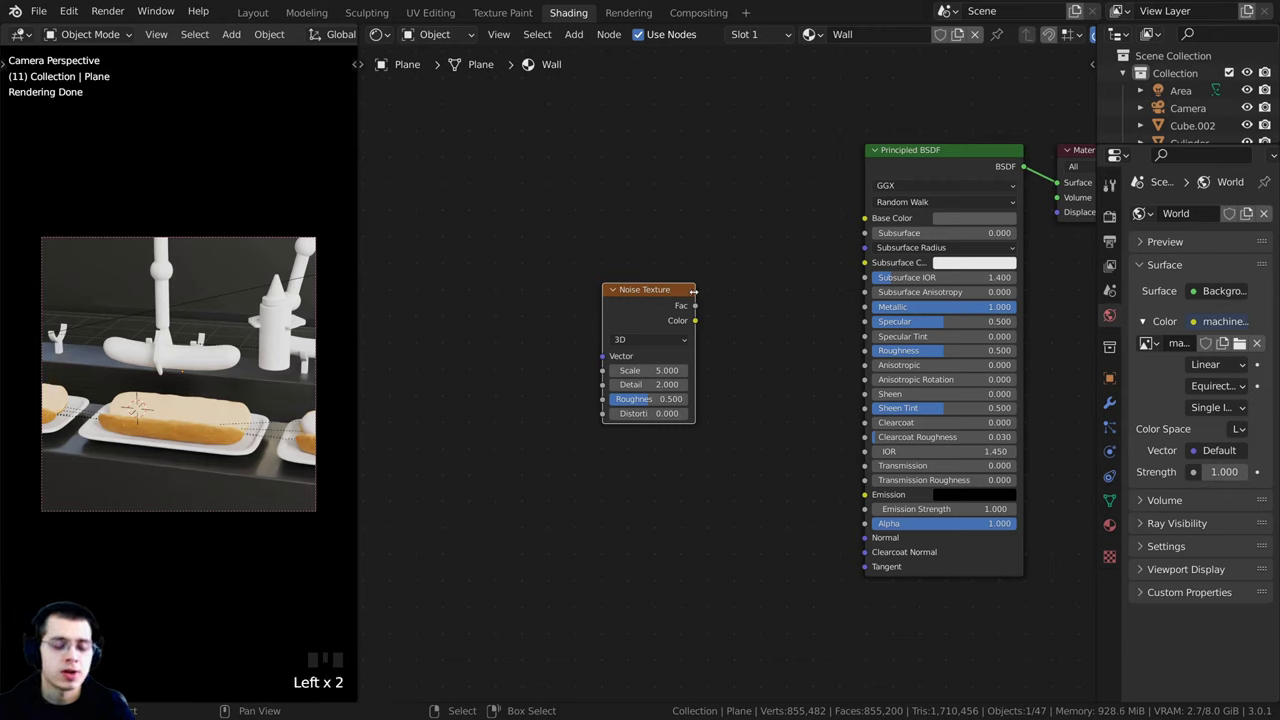
left_click_drag(688, 300, 711, 299)
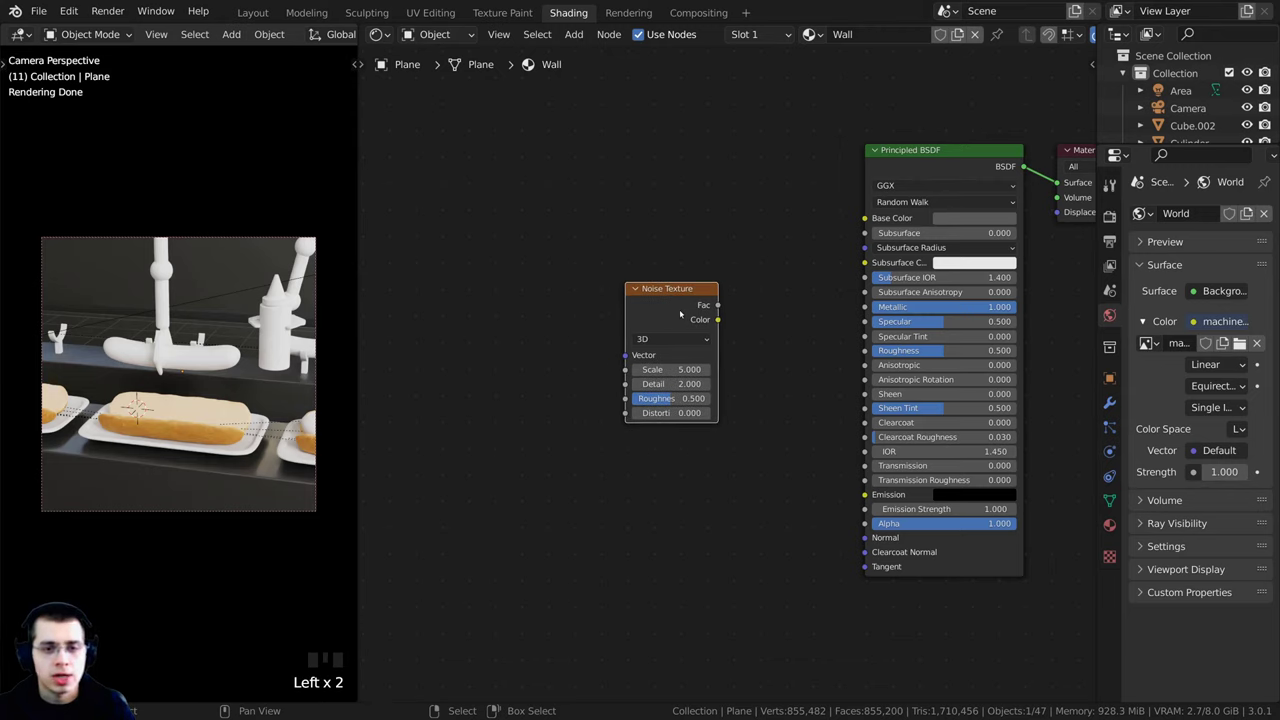
- Add linked Texture Coordinate and Mapping nodes to the Noise Texture and arrange them
key("ctrl+t")
middle_click_drag(510, 340, 611, 313)
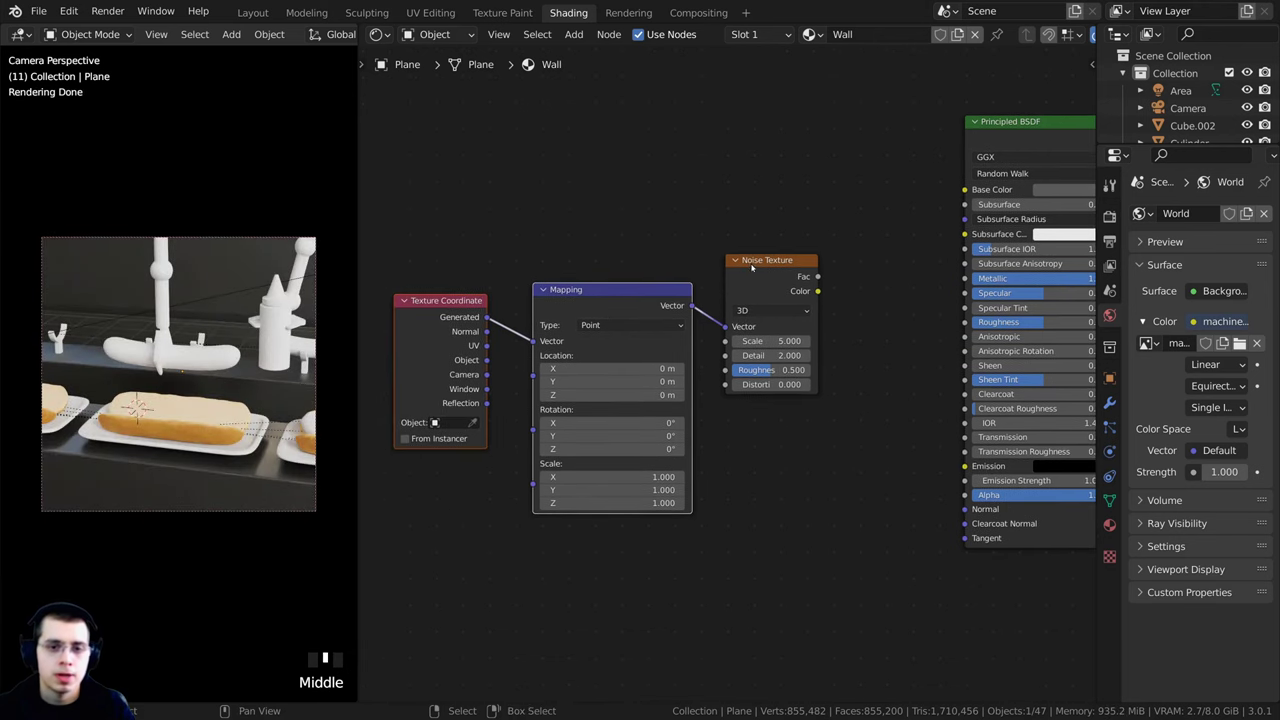
left_click_drag(754, 266, 755, 272)
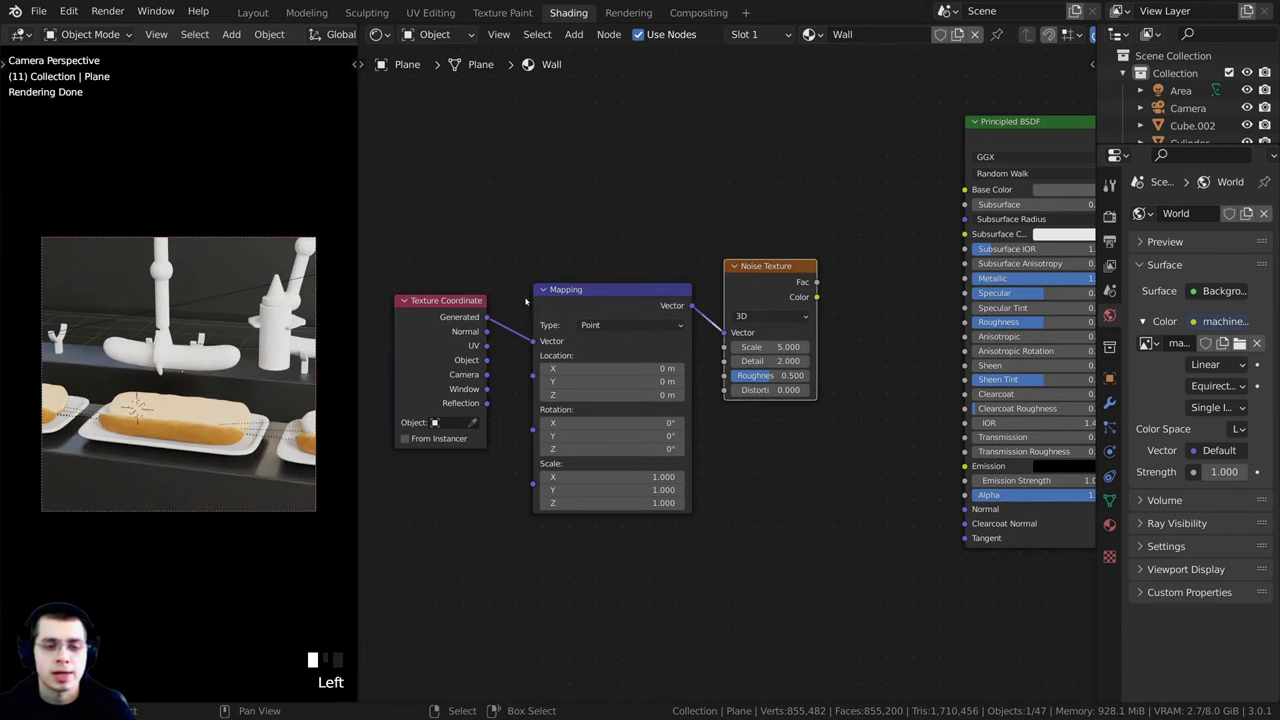
left_click_drag(574, 295, 584, 260)
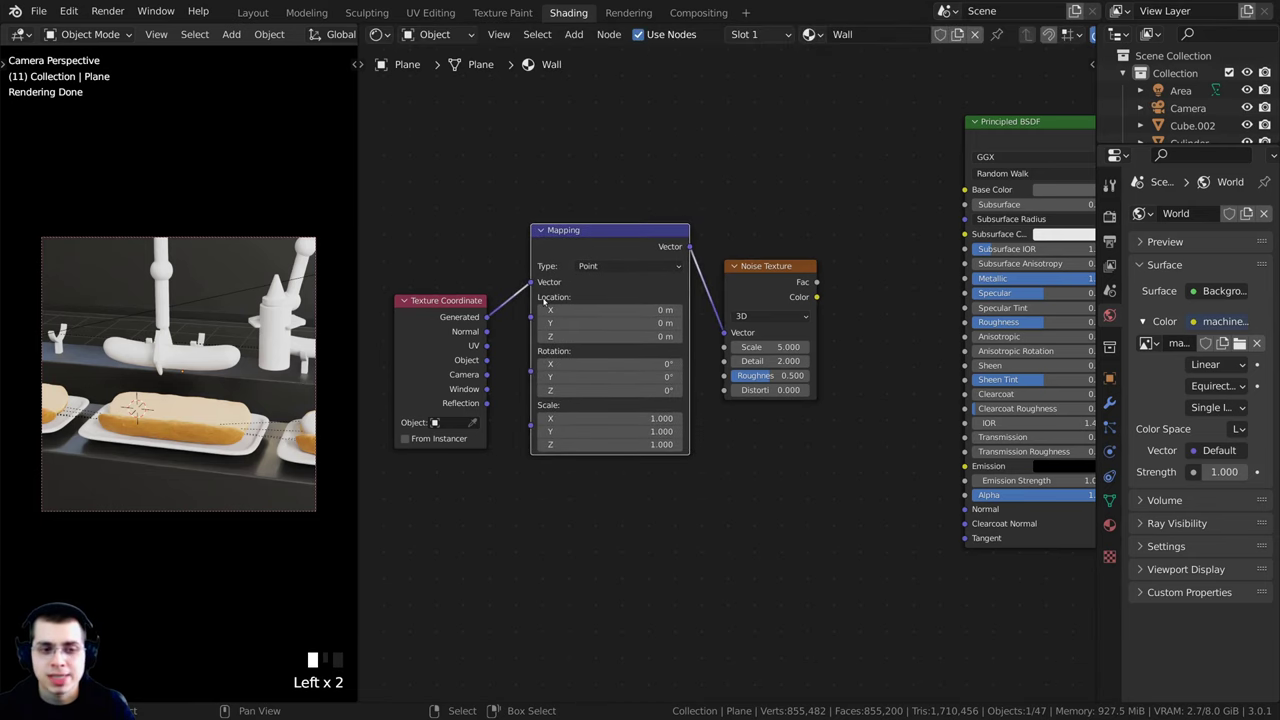
- Delete the Mapping node and connect the Texture Coordinate's Object output directly to the Noise Texture's Vector input
key("x")
left_click_drag(444, 364, 724, 317)
scroll(538, 336, "up", 2)
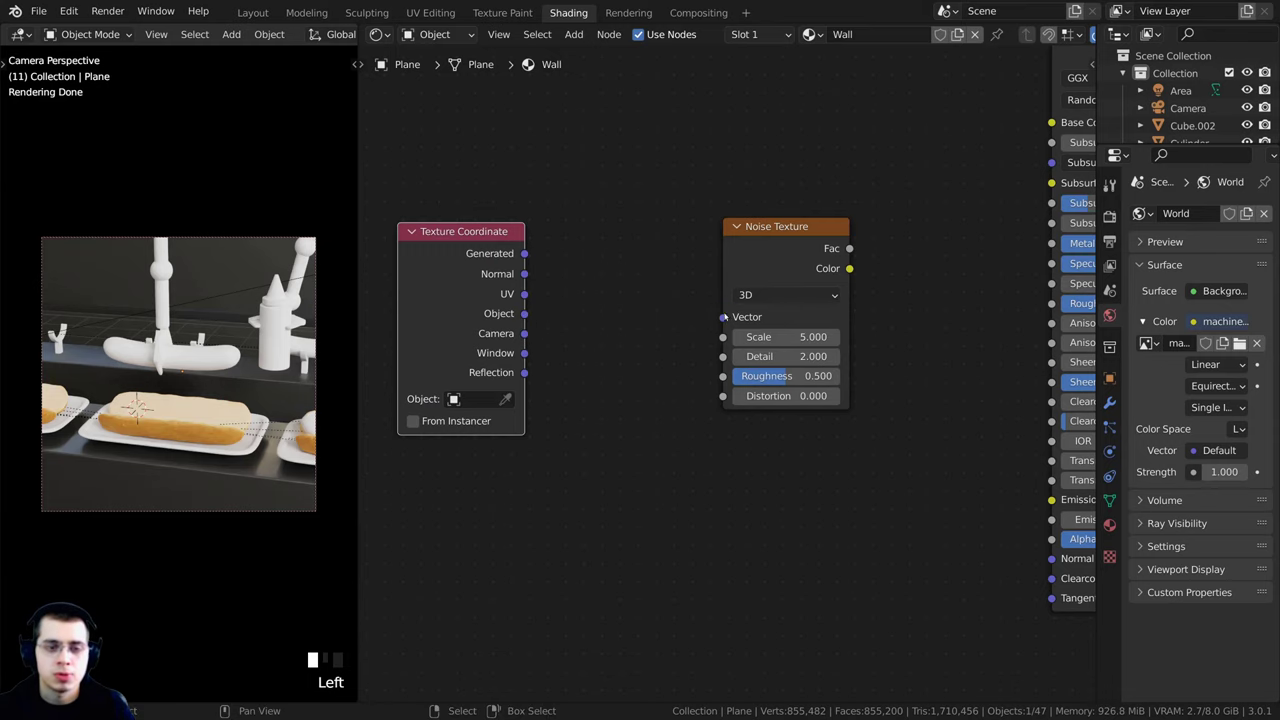
left_click_drag(527, 315, 723, 317)
left_click_drag(446, 311, 547, 311)
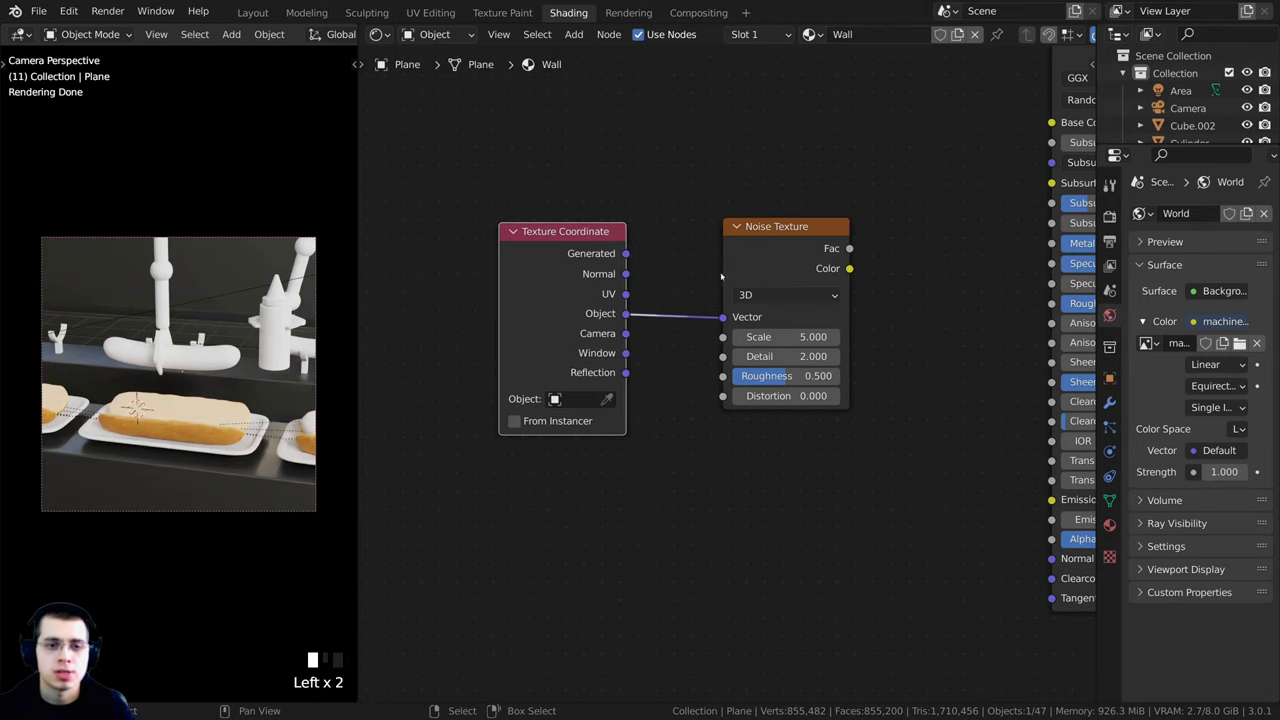
- Move the Texture Coordinate and Noise Texture nodes closer together and farther from the Principled BSDF
left_click_drag(765, 273, 719, 272)
scroll(719, 272, "down", 3)
key("b")
left_click_drag(758, 213, 521, 330)
key("g")
left_click(478, 307)
left_click(478, 307)
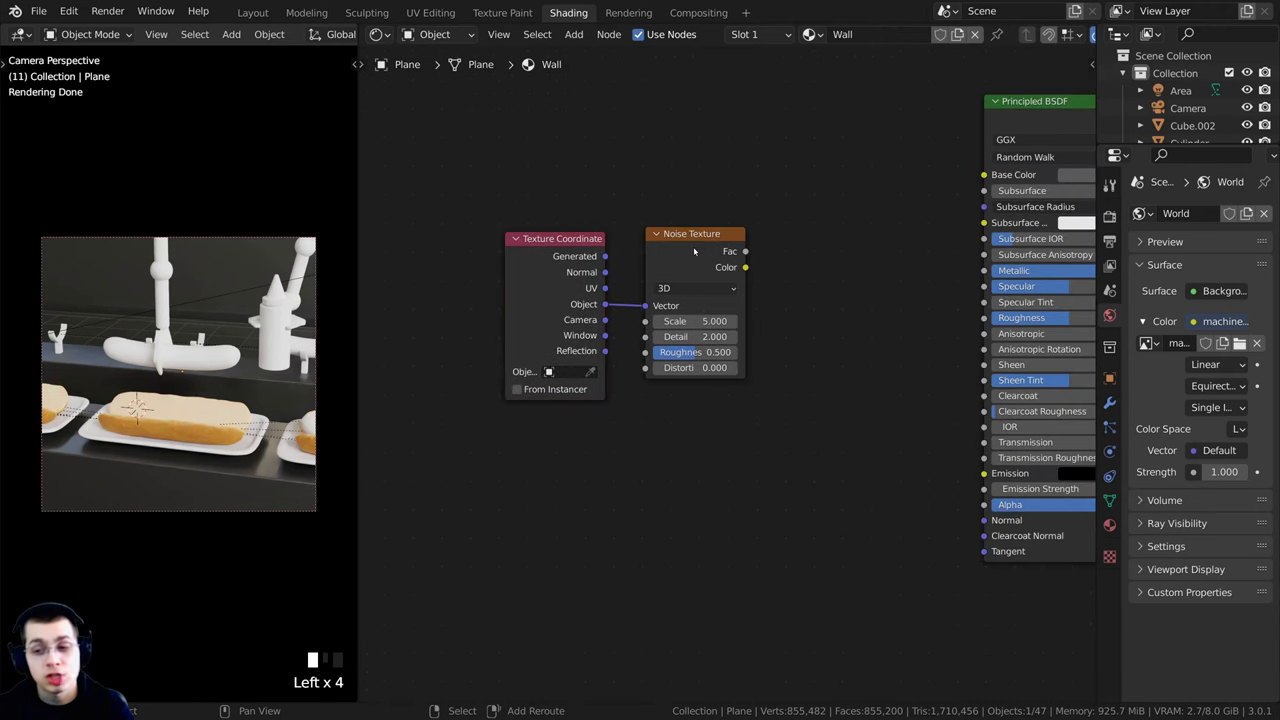
- Preview the Noise Texture on the wall and set its scale to 7 and its detail to 15
left_click(706, 249, "shift")
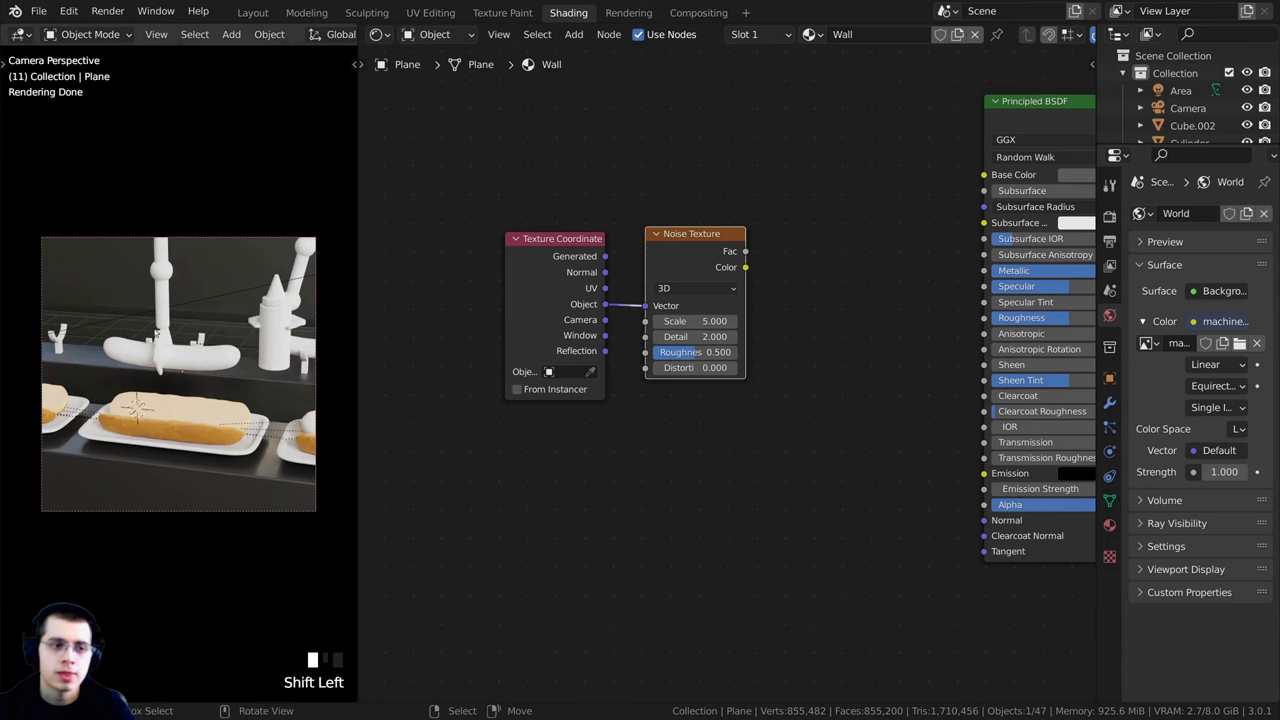
left_click(692, 256, "ctrl+shift")
middle_click_drag(692, 256, 690, 311)
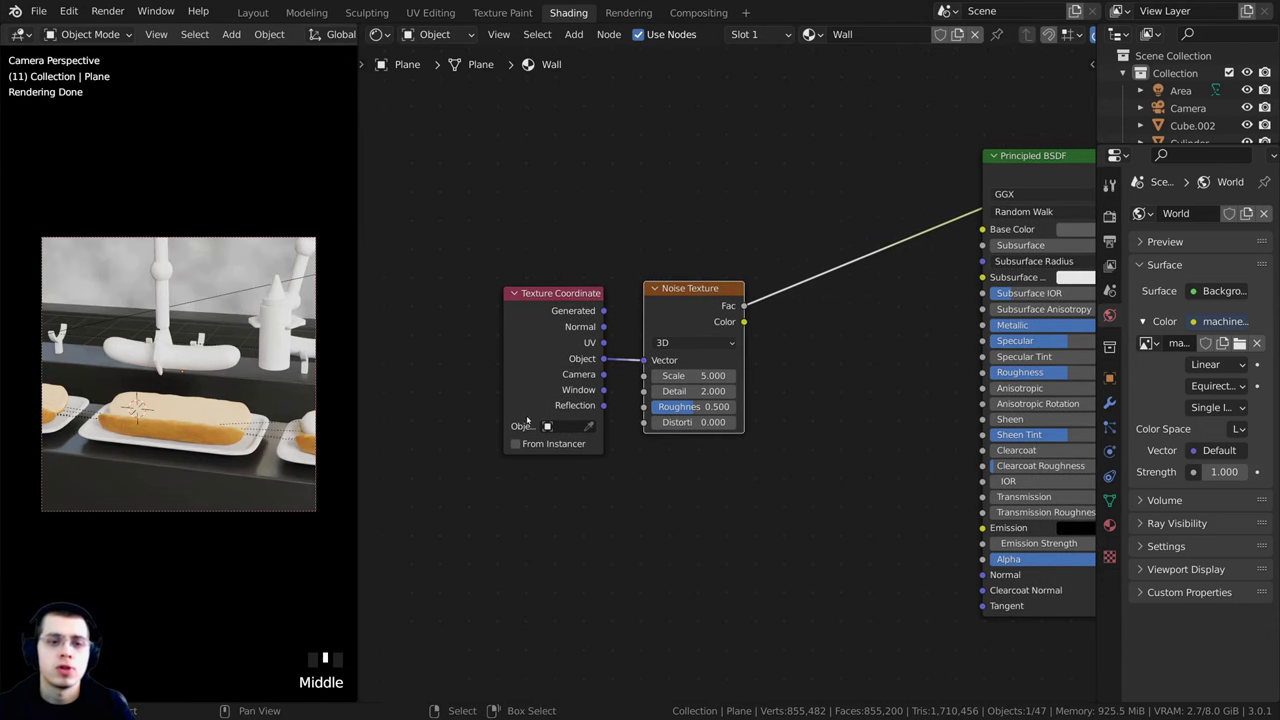
scroll(716, 363, "up", 1)
double_click(700, 375)
type("7")
left_click(755, 366)
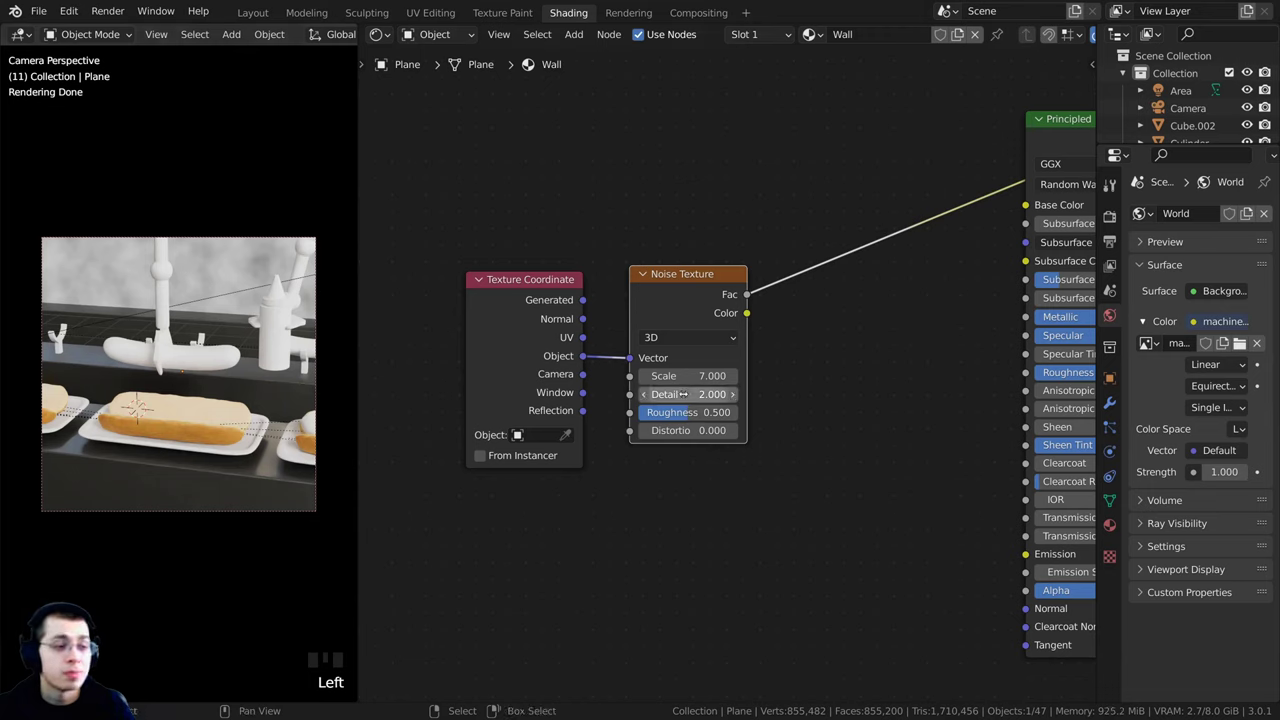
left_click_drag(683, 394, 745, 394)
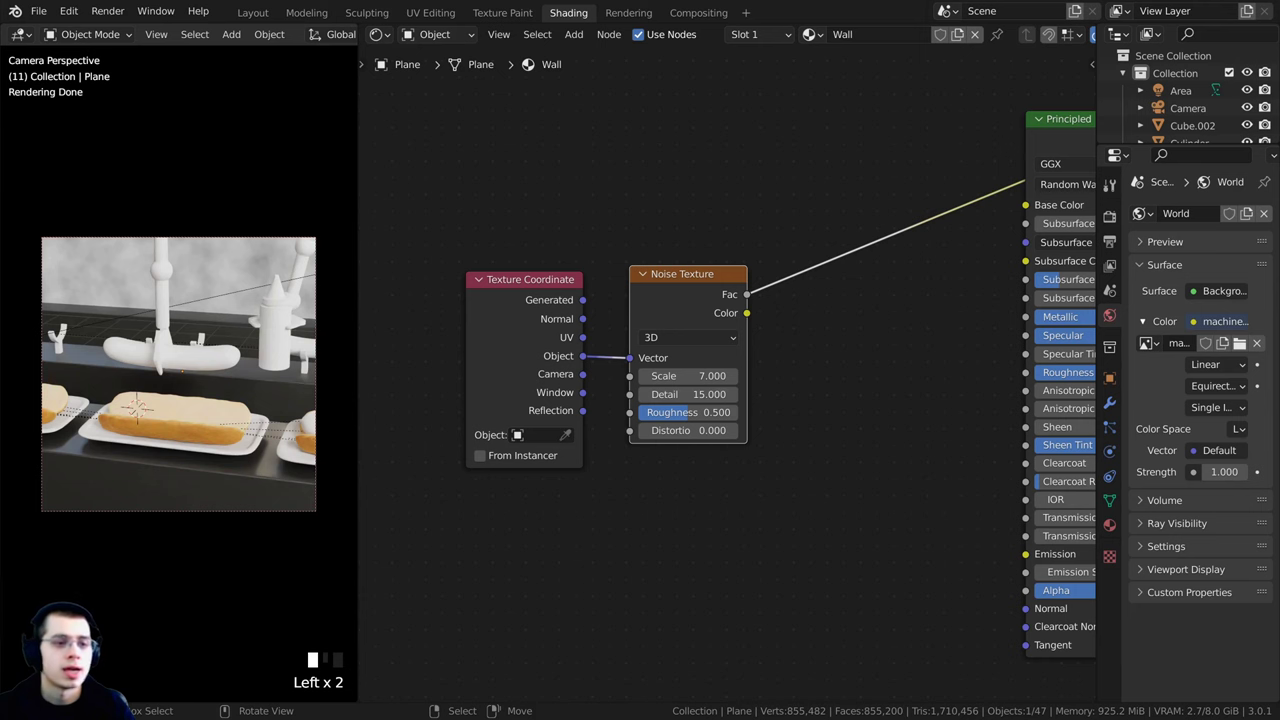
- Connect the noise's Fac output to the Principled BSDF's Roughness and preview the full shader on the wall in an enlarged viewport
middle_click_drag(708, 303, 607, 292)
left_click_drag(646, 284, 921, 362)
middle_click_drag(1017, 116, 883, 153)
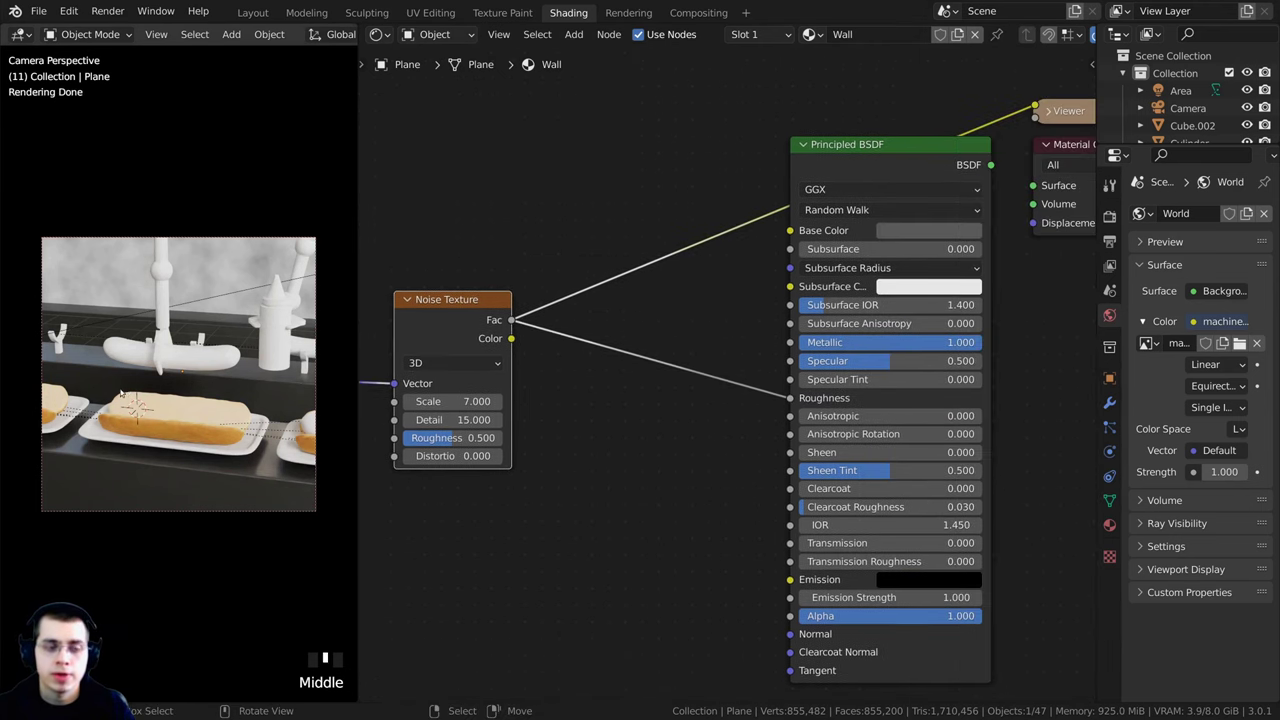
left_click(884, 157, "ctrl+shift")
left_click_drag(360, 243, 400, 251)
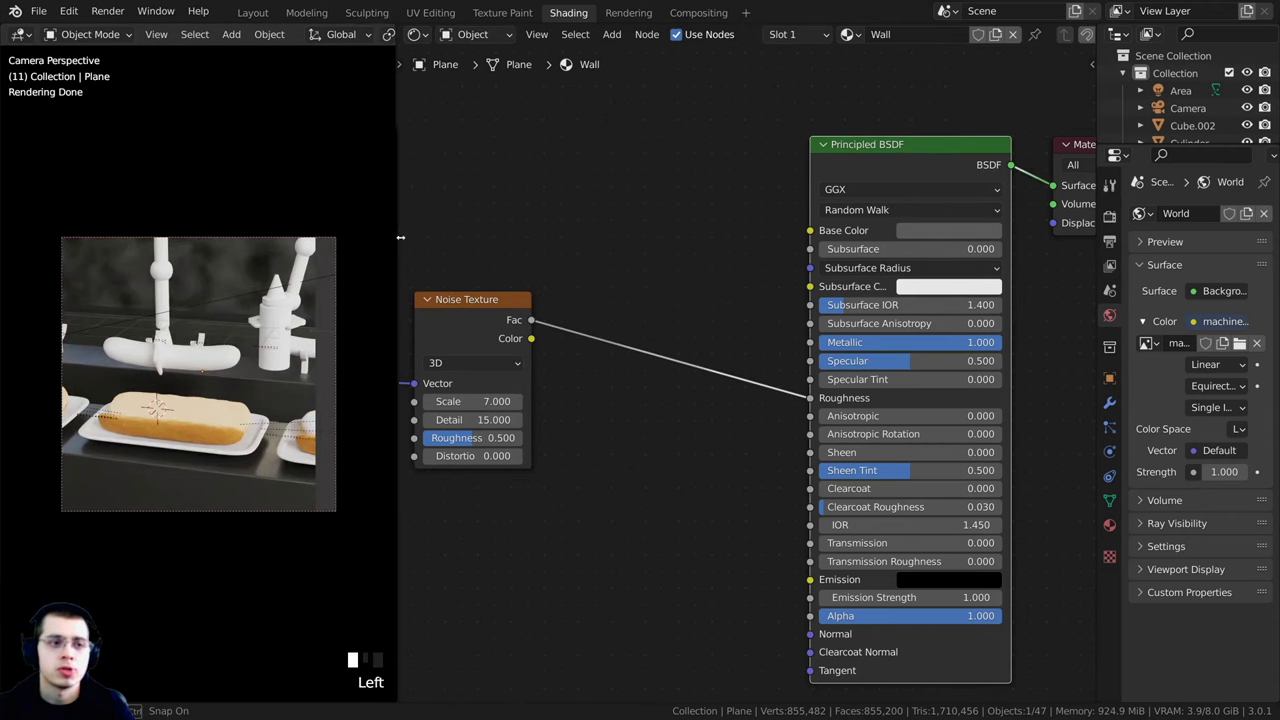
scroll(155, 400, "up", 3, "shift")
scroll(155, 400, "up", 3)
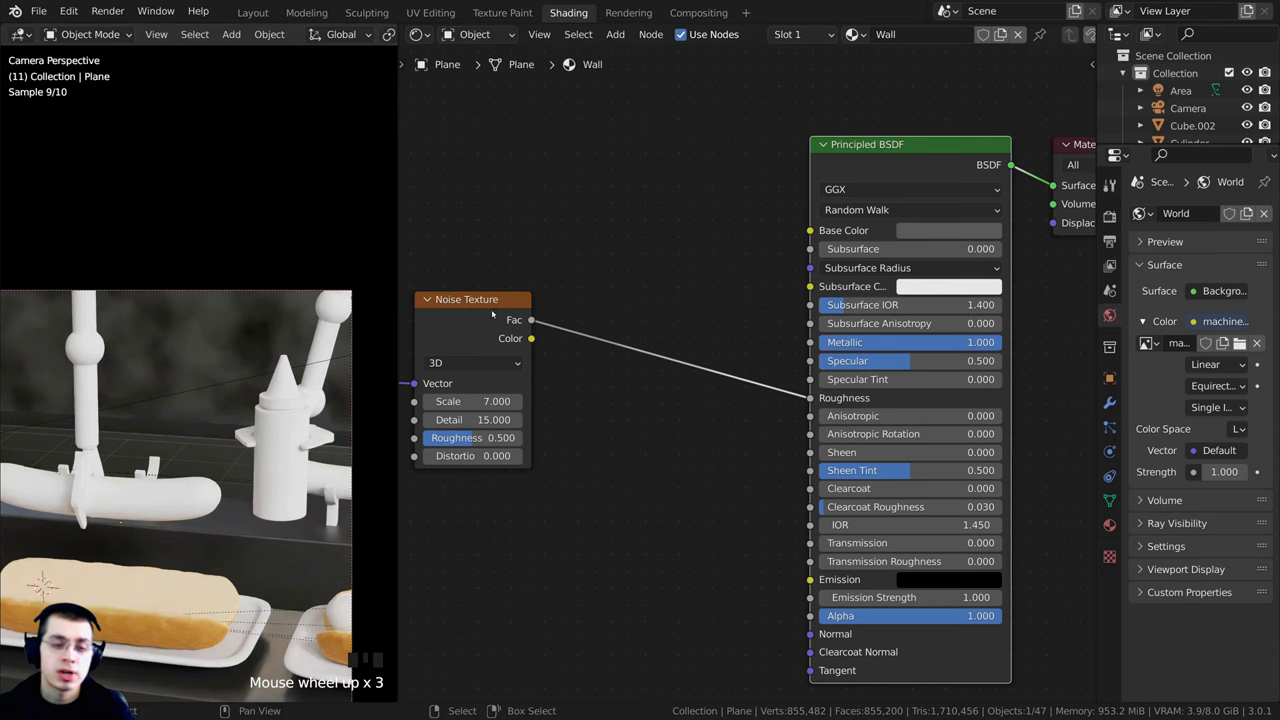
left_click_drag(492, 311, 493, 319)
scroll(581, 244, "up", 2)
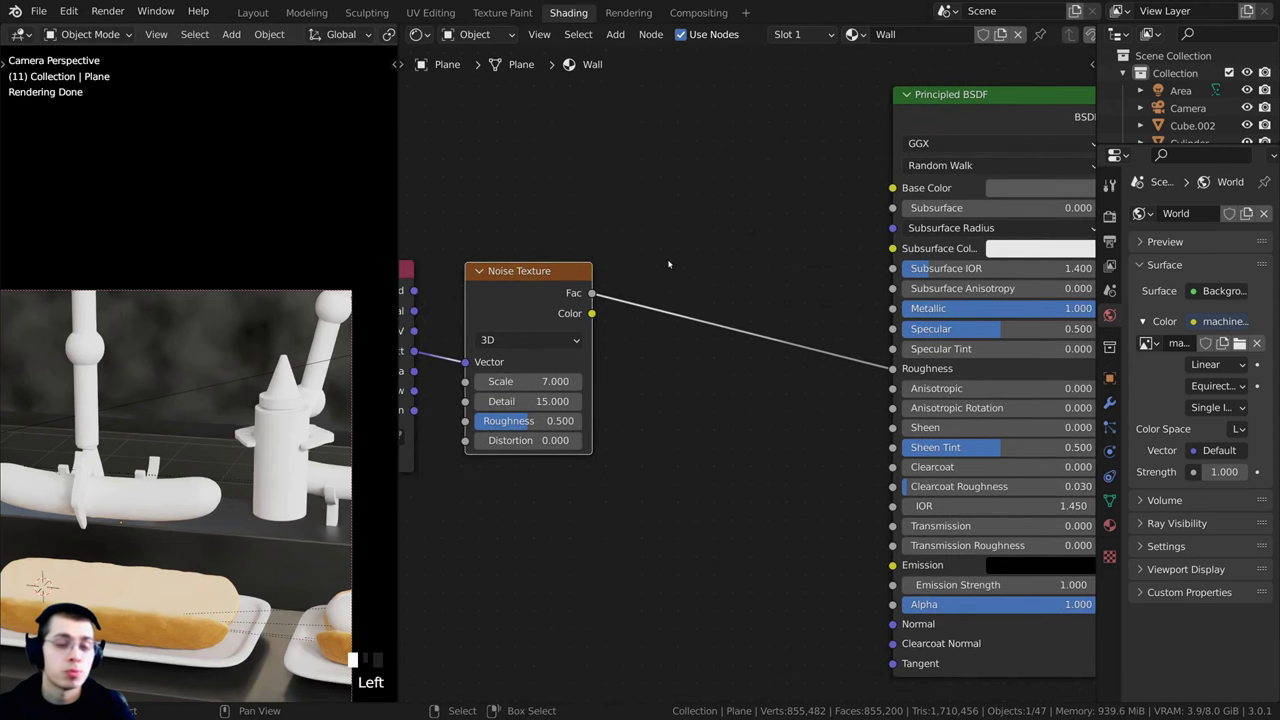
- Insert a ColorRamp node between the Noise Texture's Fac output and the Principled BSDF's Roughness input
key("shift+a")
left_click(652, 248)
type("col")
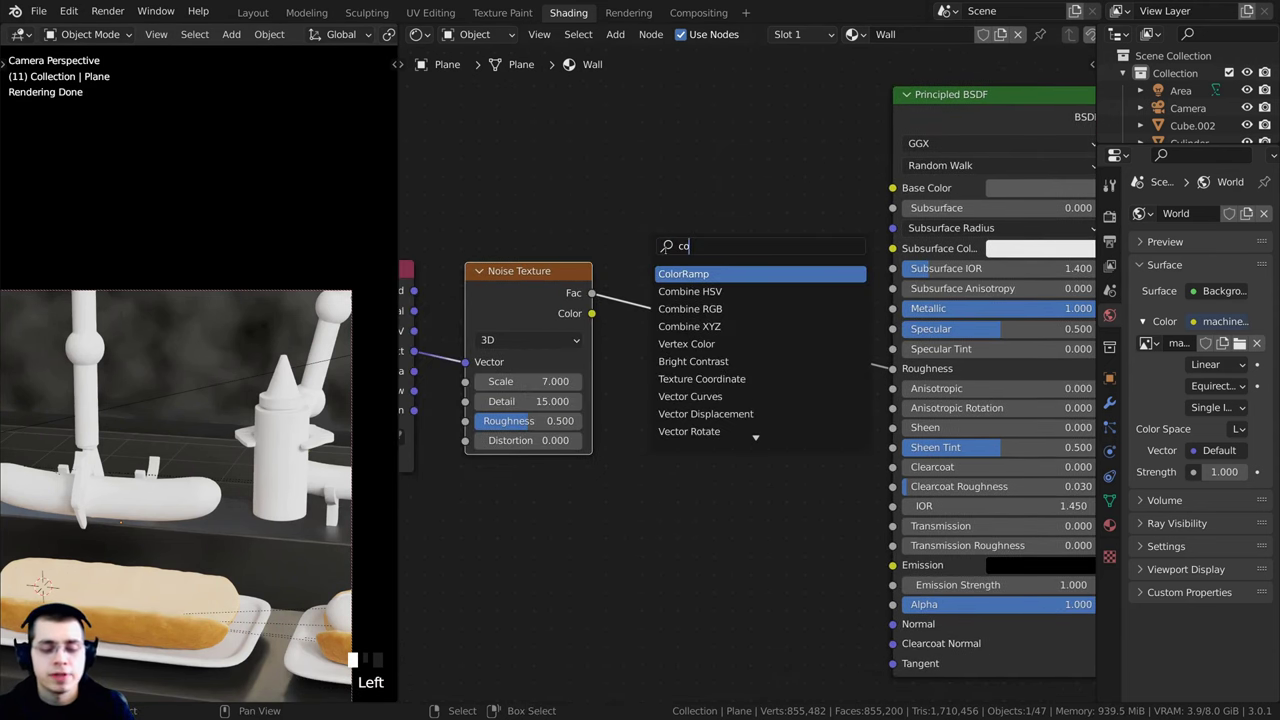
left_click(676, 273)
left_click(690, 268)
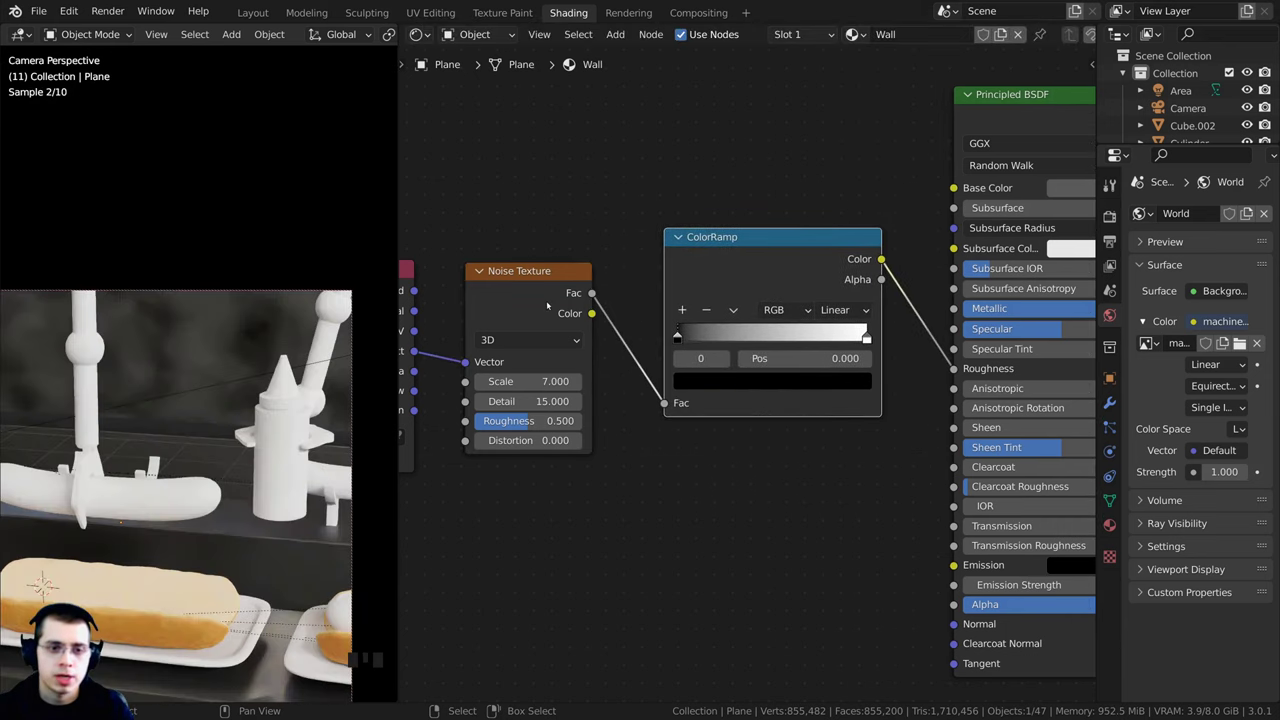
left_click_drag(759, 281, 766, 294)
middle_click_drag(662, 311, 621, 314)
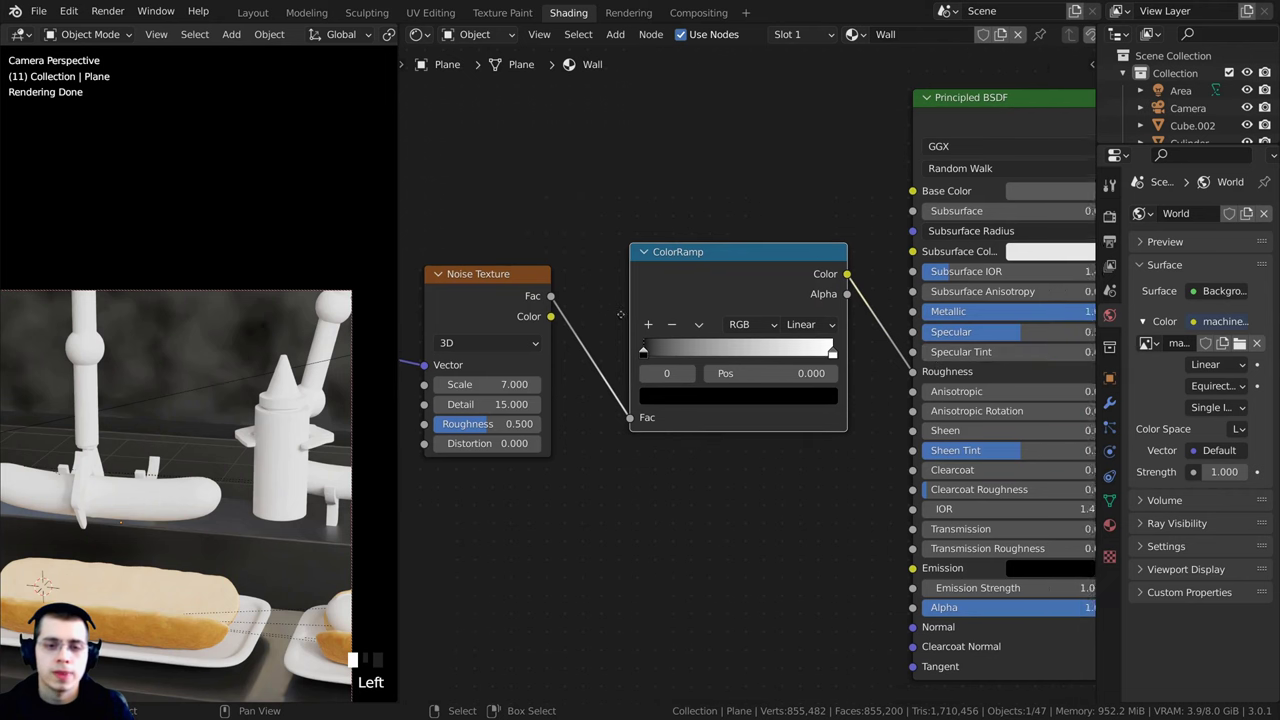
- Darken the ColorRamp's white stop at position 1.000 to a light gray
scroll(849, 372, "up", 2)
left_click(826, 343)
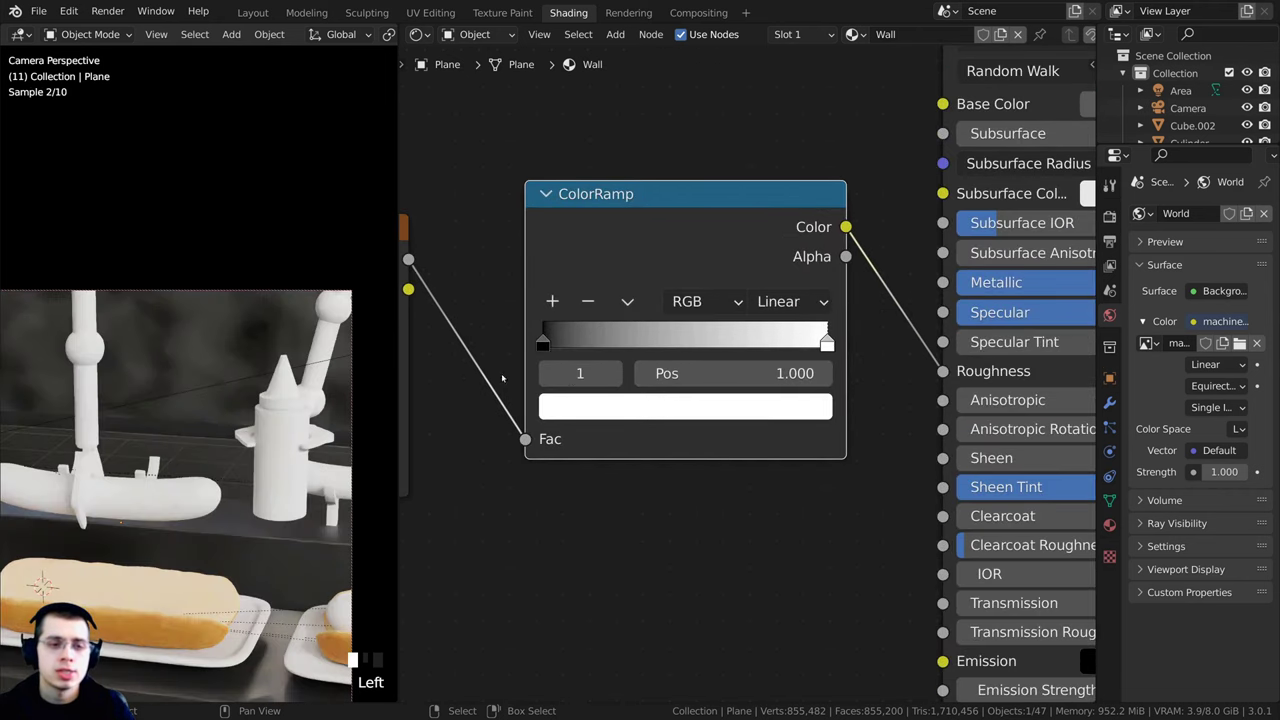
scroll(503, 378, "down", 1)
middle_click_drag(617, 412, 717, 453)
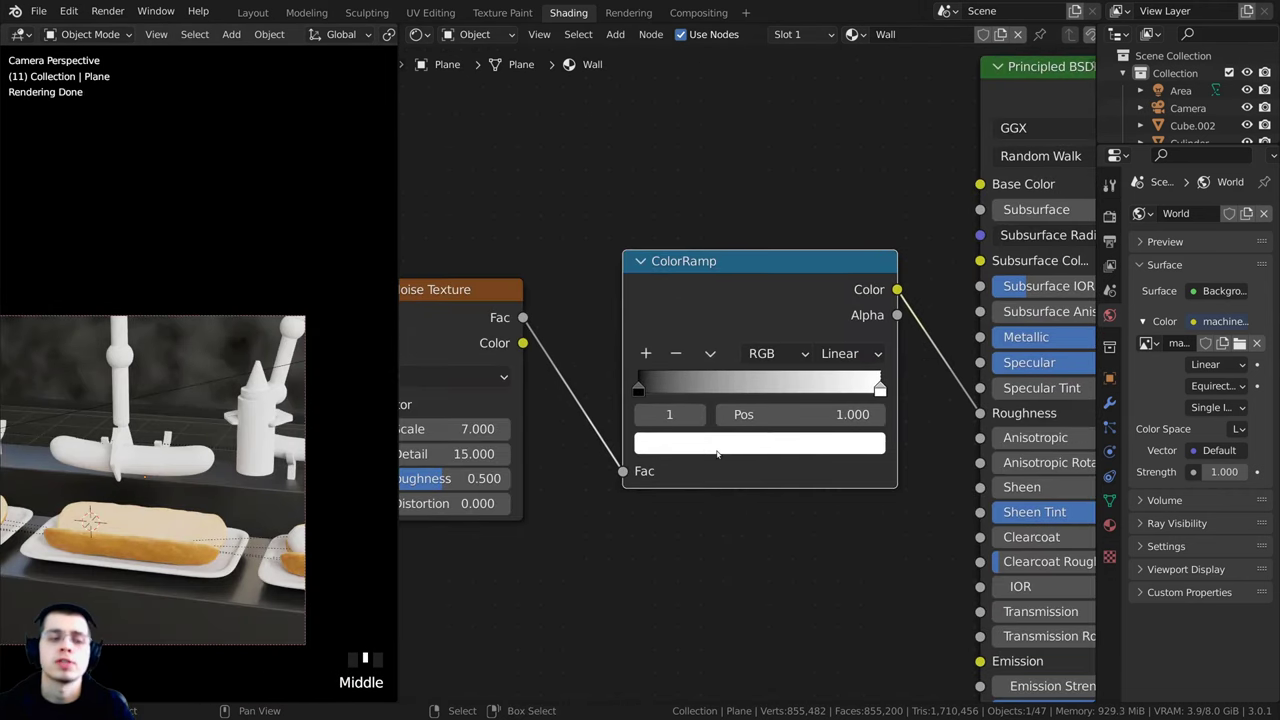
left_click(733, 448)
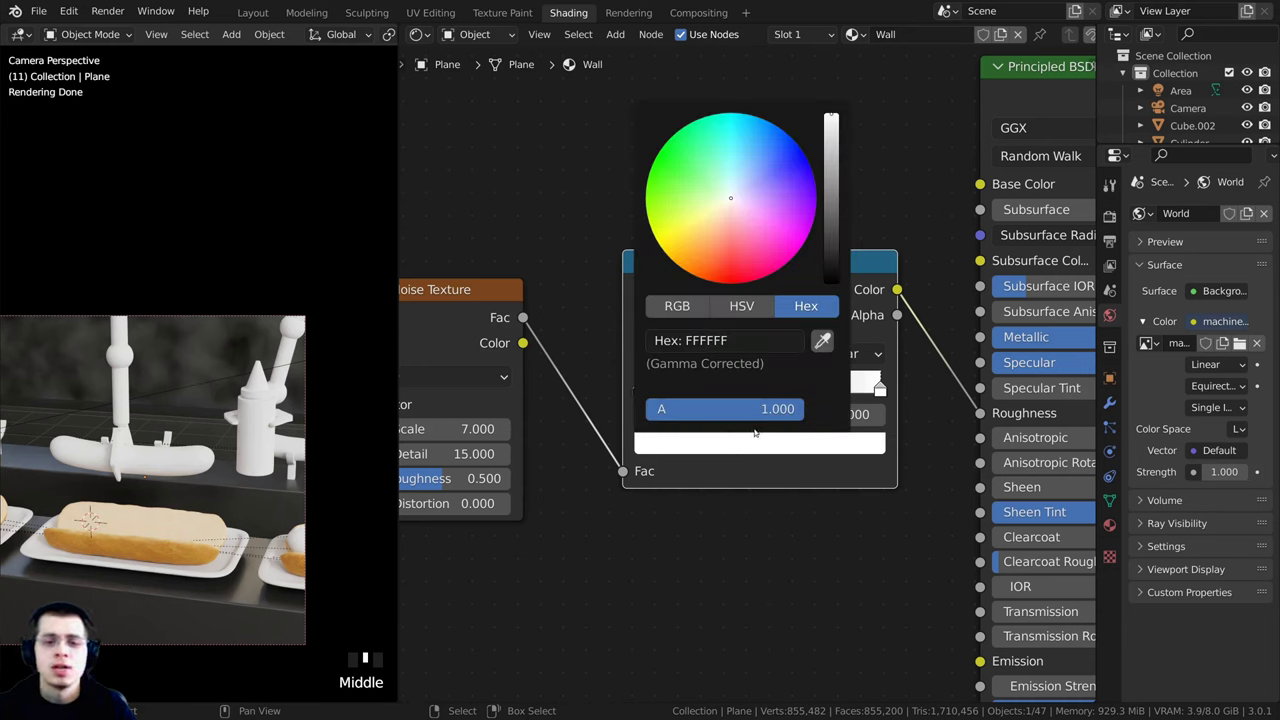
left_click_drag(830, 117, 830, 154)
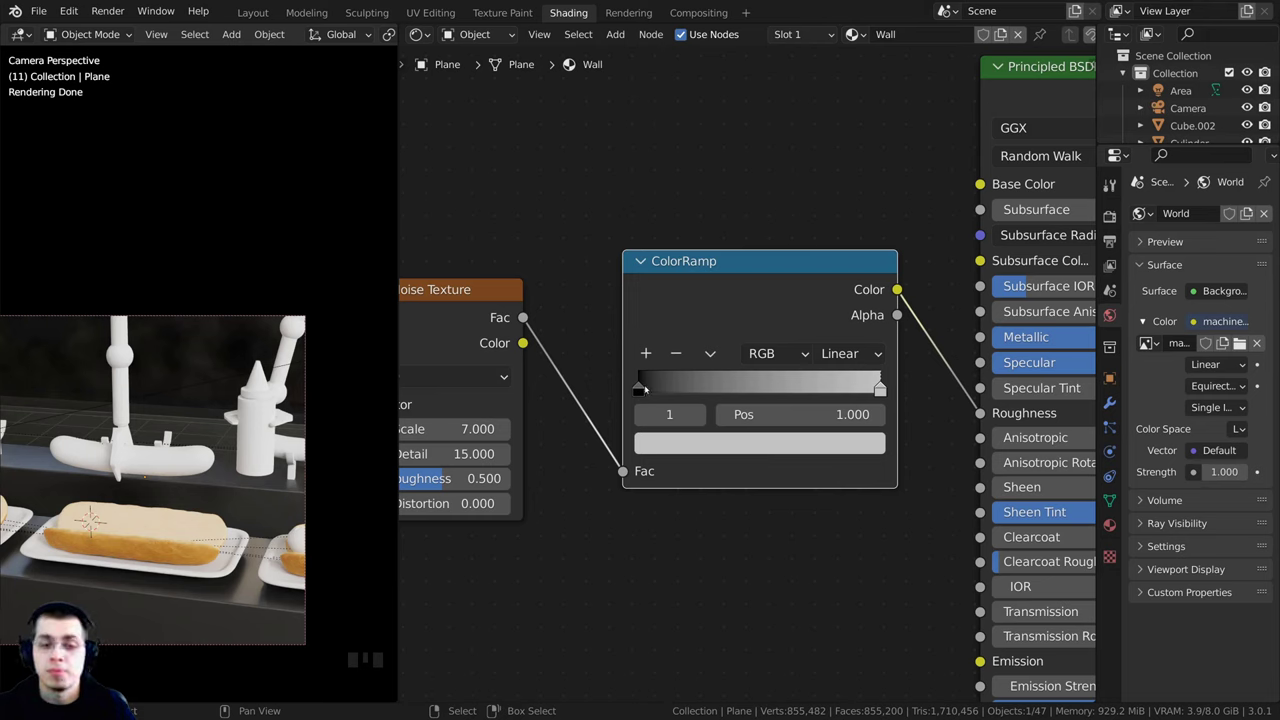
- Brighten the ColorRamp's black stop at position 0 to the mid gray 8B8B8B
left_click(640, 388)
left_click(680, 445)
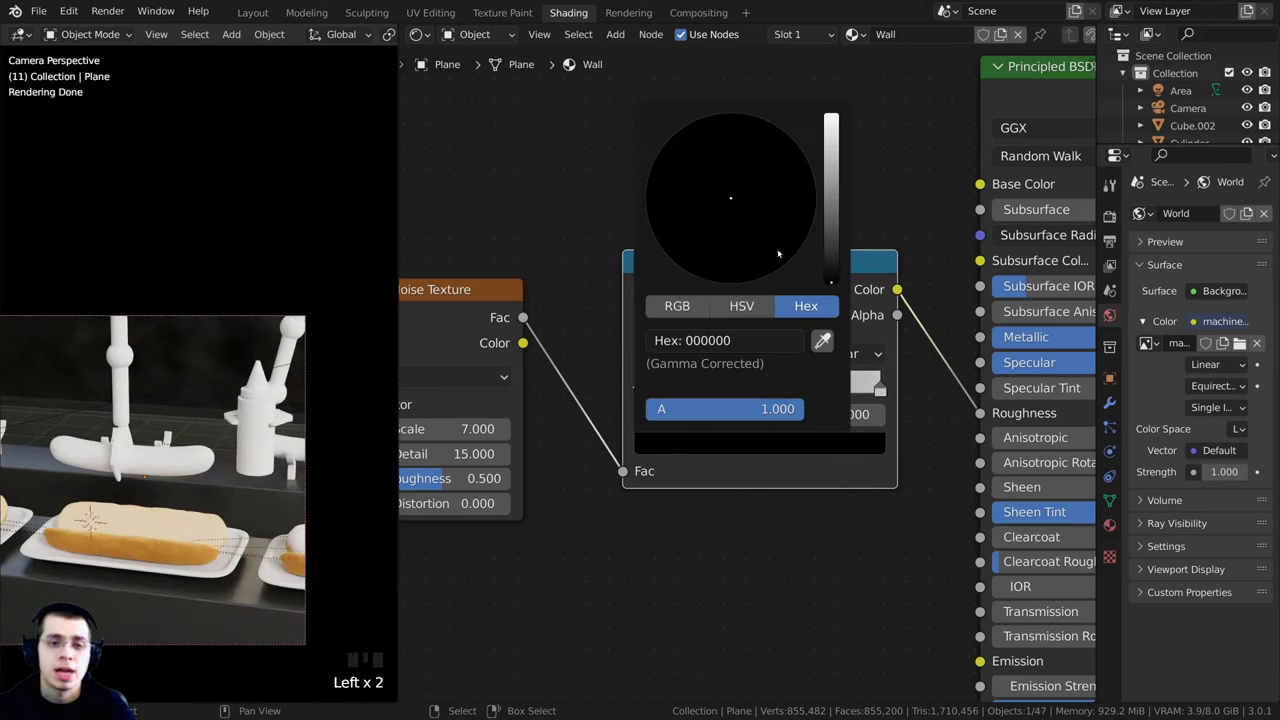
left_click_drag(831, 253, 831, 192)
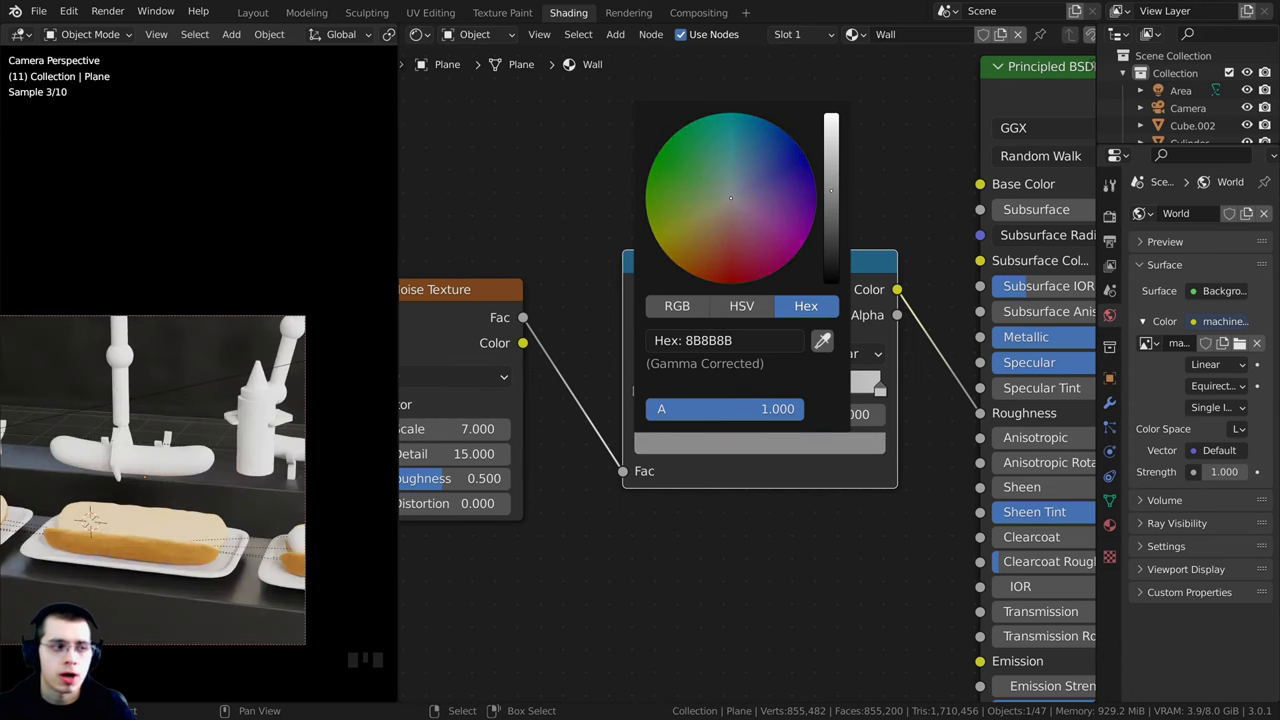
- Inspect the wall's roughness variation up close from a free angle and save the file
middle_click_drag(250, 551, 240, 380)
right_click(313, 388)
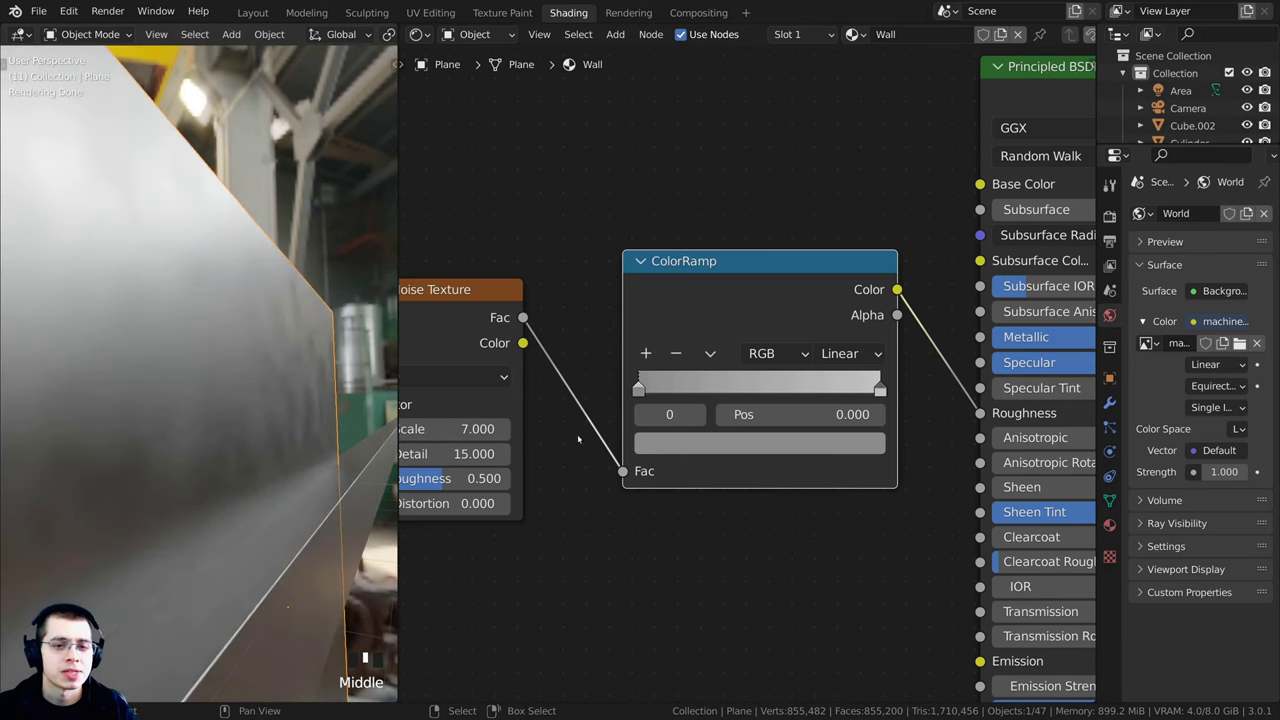
scroll(700, 400, "down", 11)
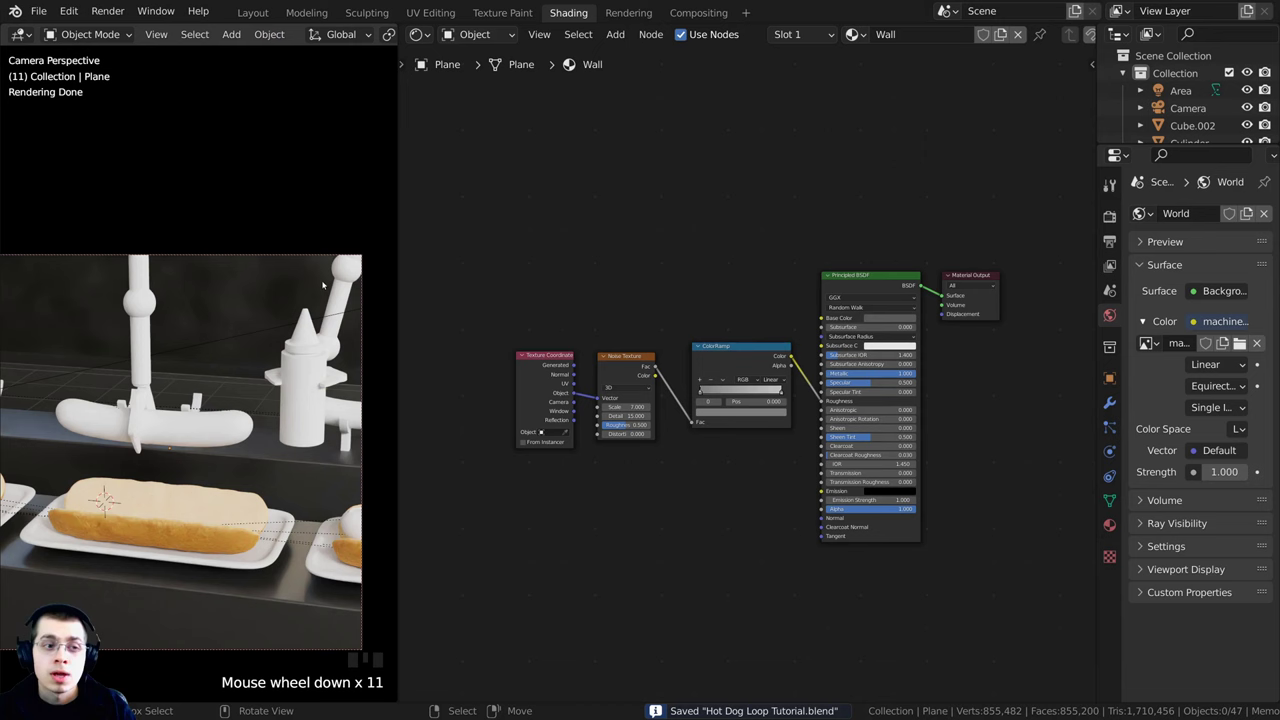
middle_click_drag(190, 345, 197, 327, "shift")
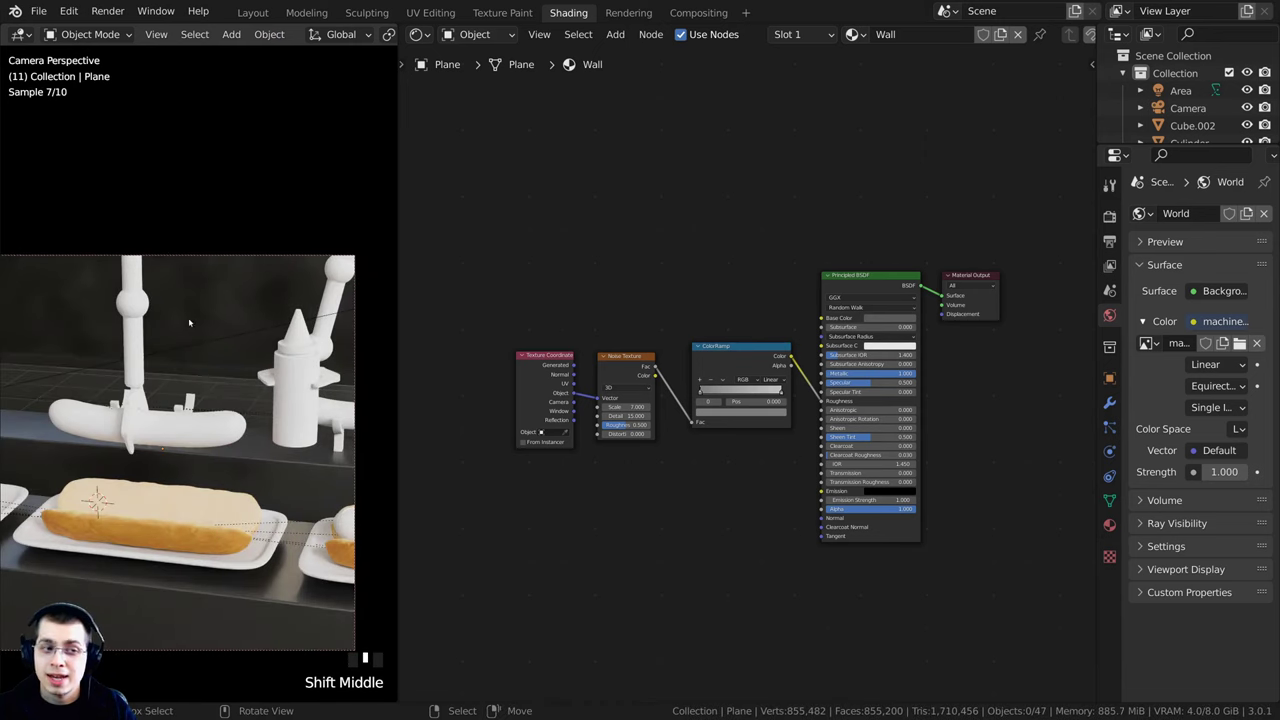
- Switch the 3D viewport to Material Preview shading and enlarge it for work on the two robot arms
key("z")
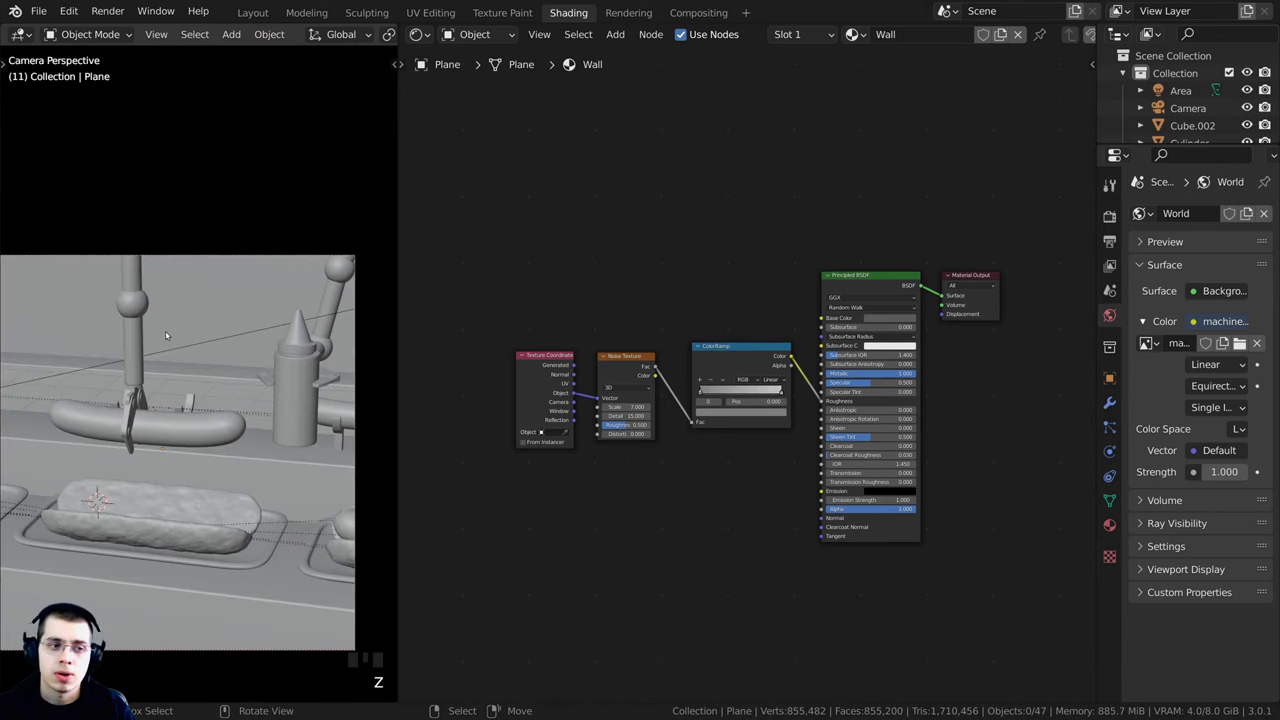
middle_click_drag(169, 328, 201, 334, "shift")
key("z")
left_click(197, 445)
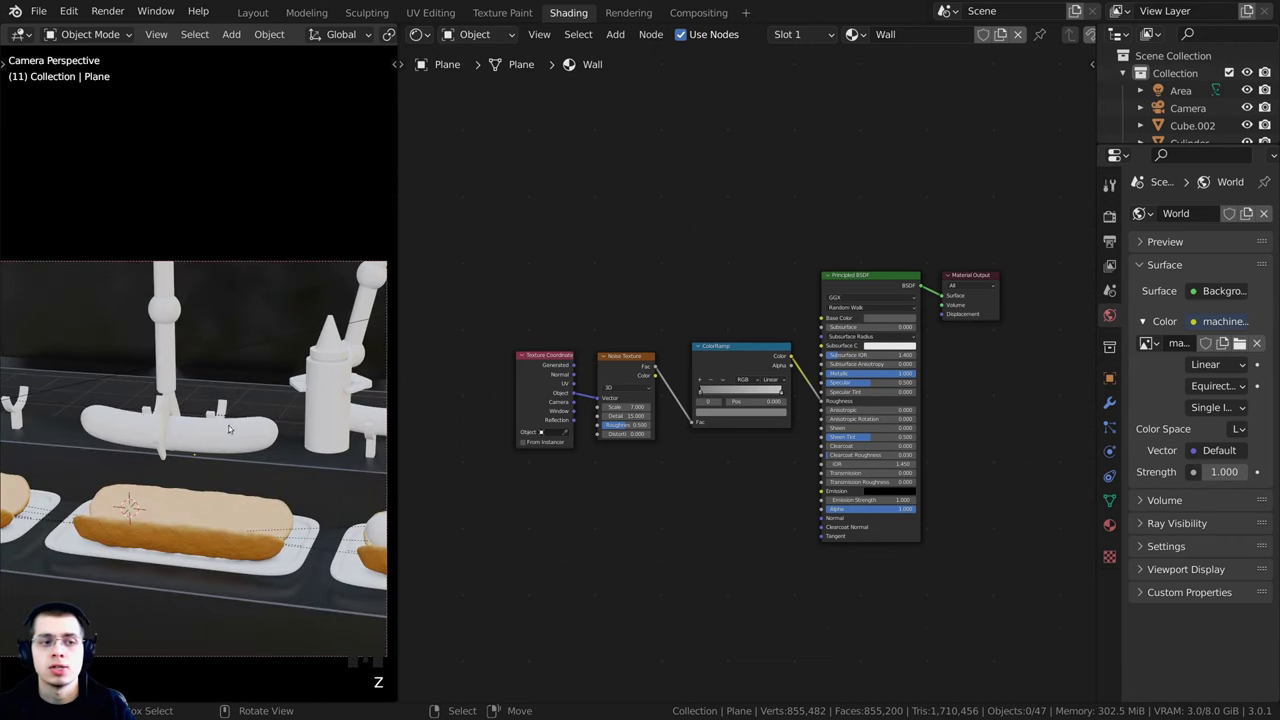
middle_click_drag(197, 463, 170, 272)
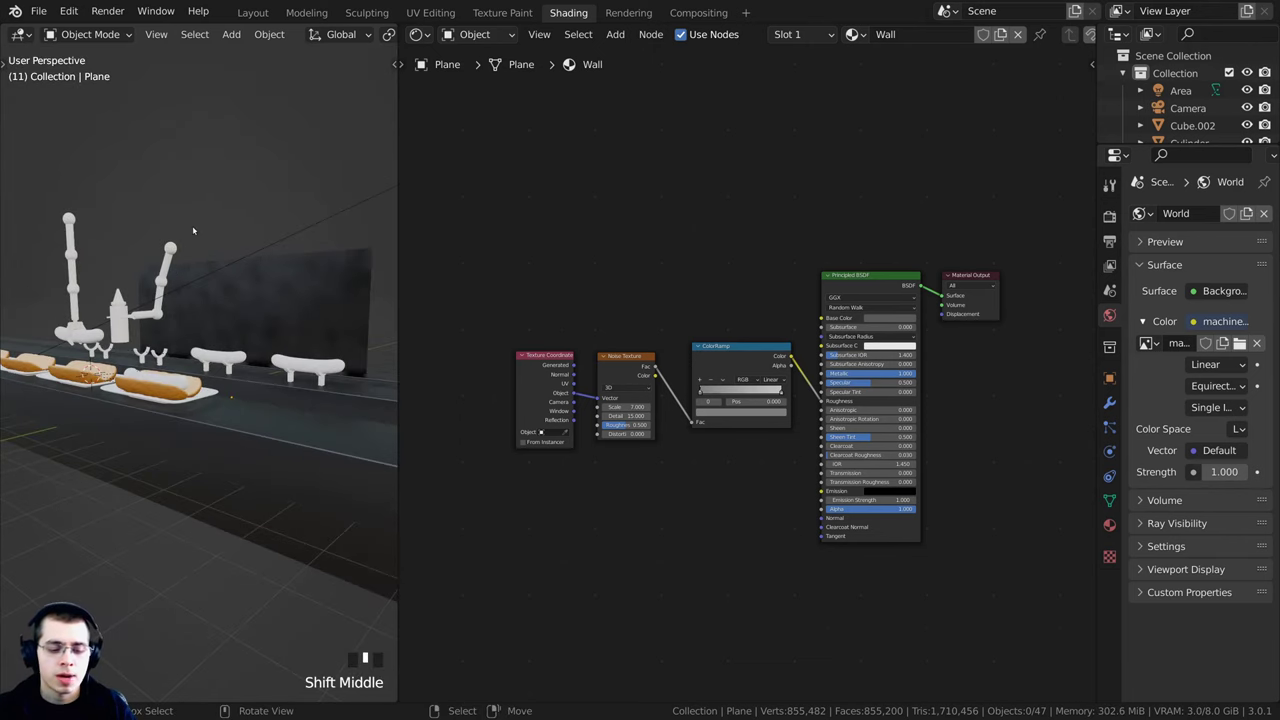
key("z")
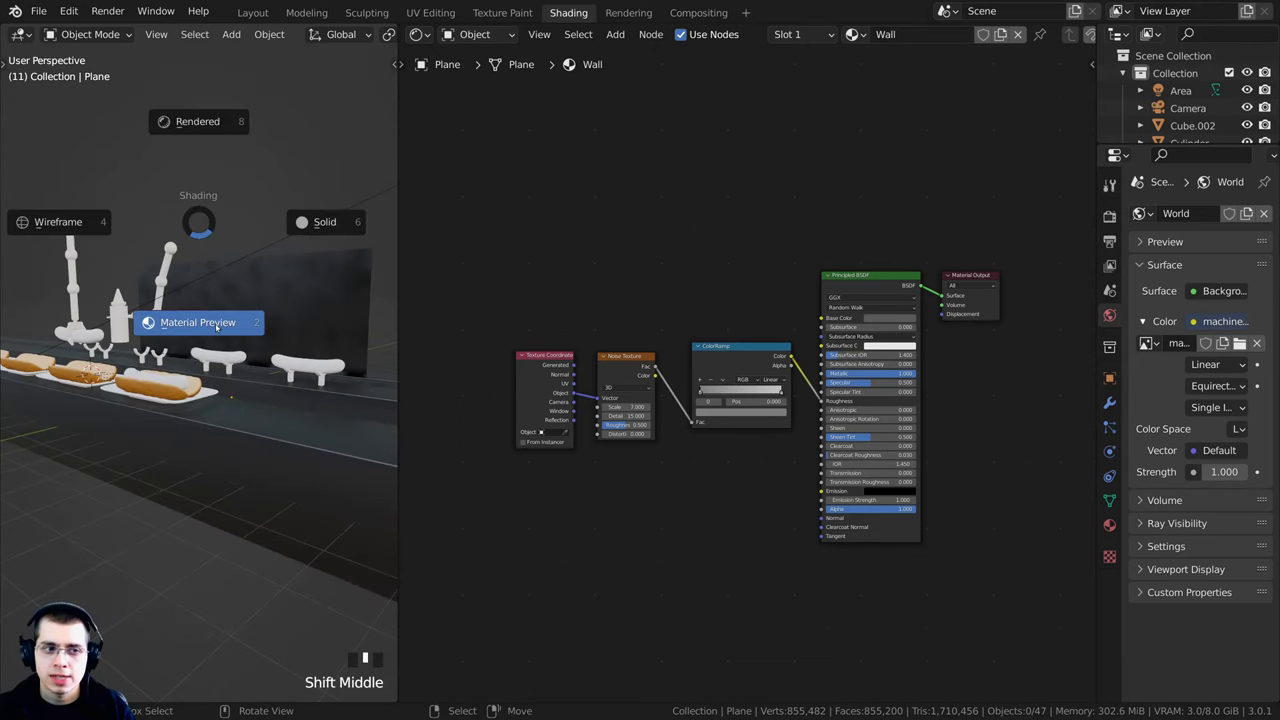
left_click(215, 328)
left_click_drag(401, 328, 518, 340)
middle_click_drag(414, 393, 400, 500)
scroll(124, 278, "up", 3)
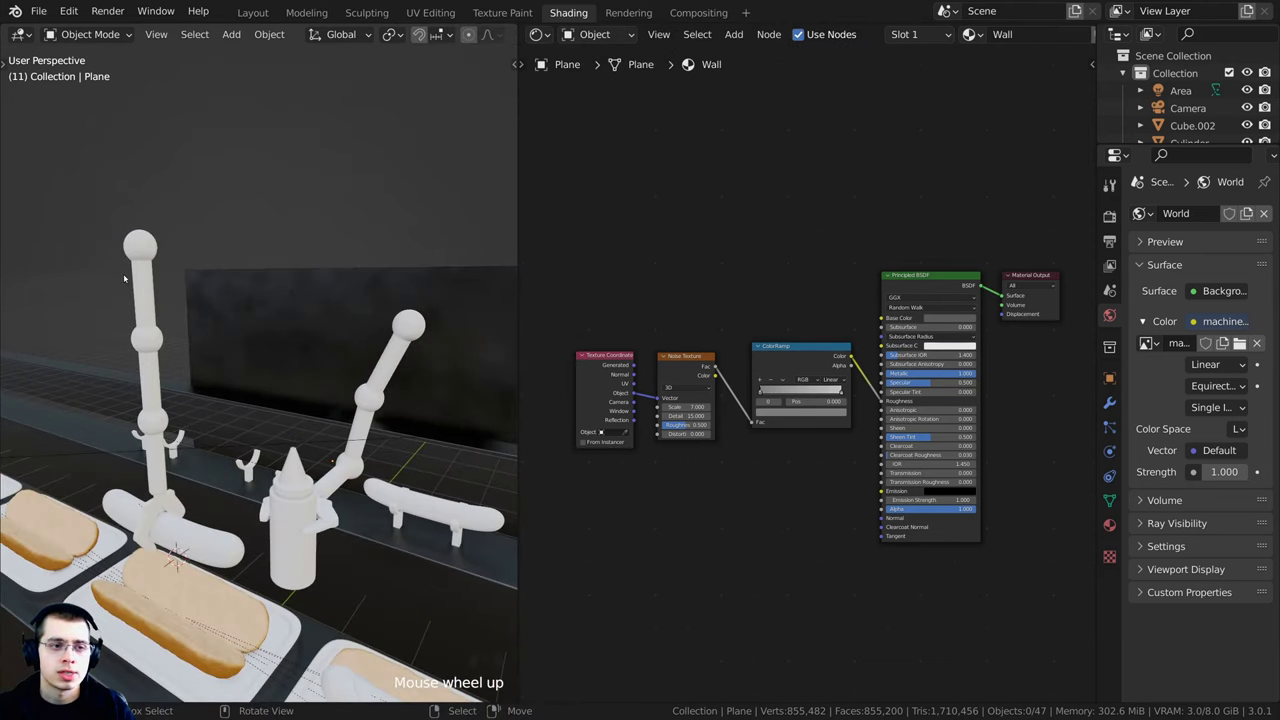
- Give the top segment of the sausage-holding robot arm a new material named Metal Light
right_click(137, 249)
middle_click_drag(280, 265, 303, 320, "shift")
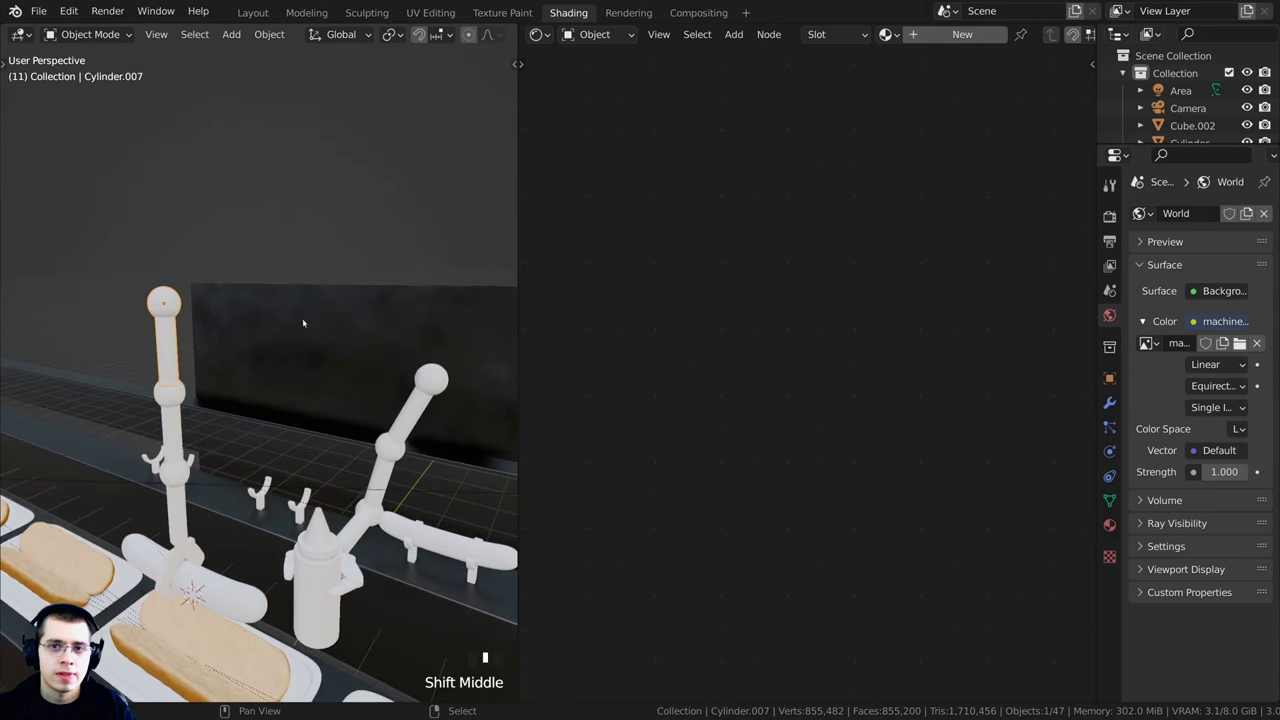
left_click(929, 42)
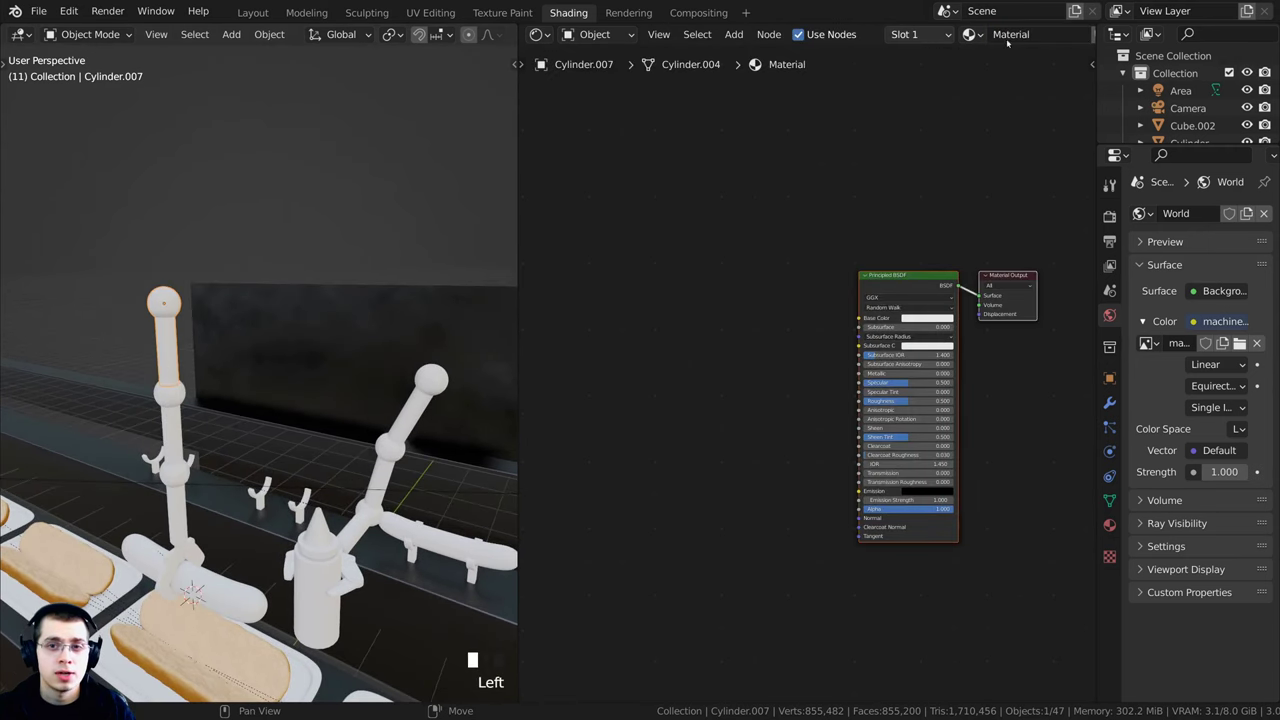
left_click(1011, 34)
type("Met")
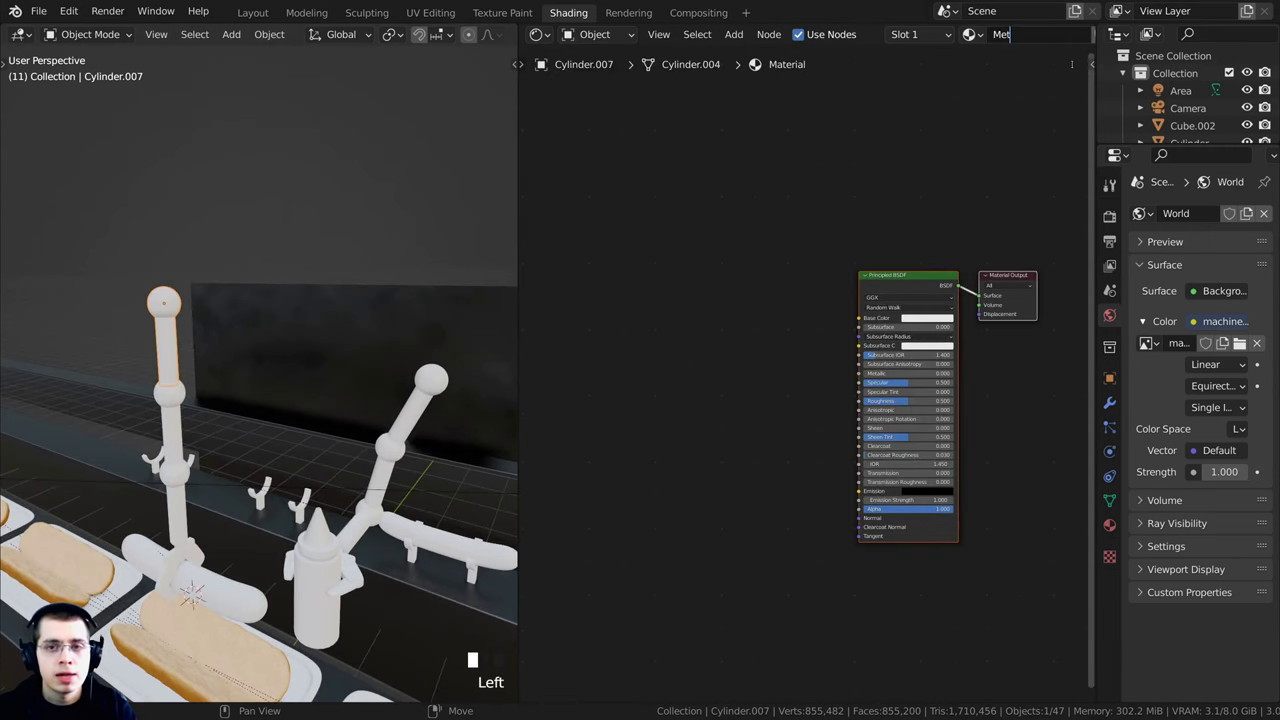
type("al Might")
key("Return")
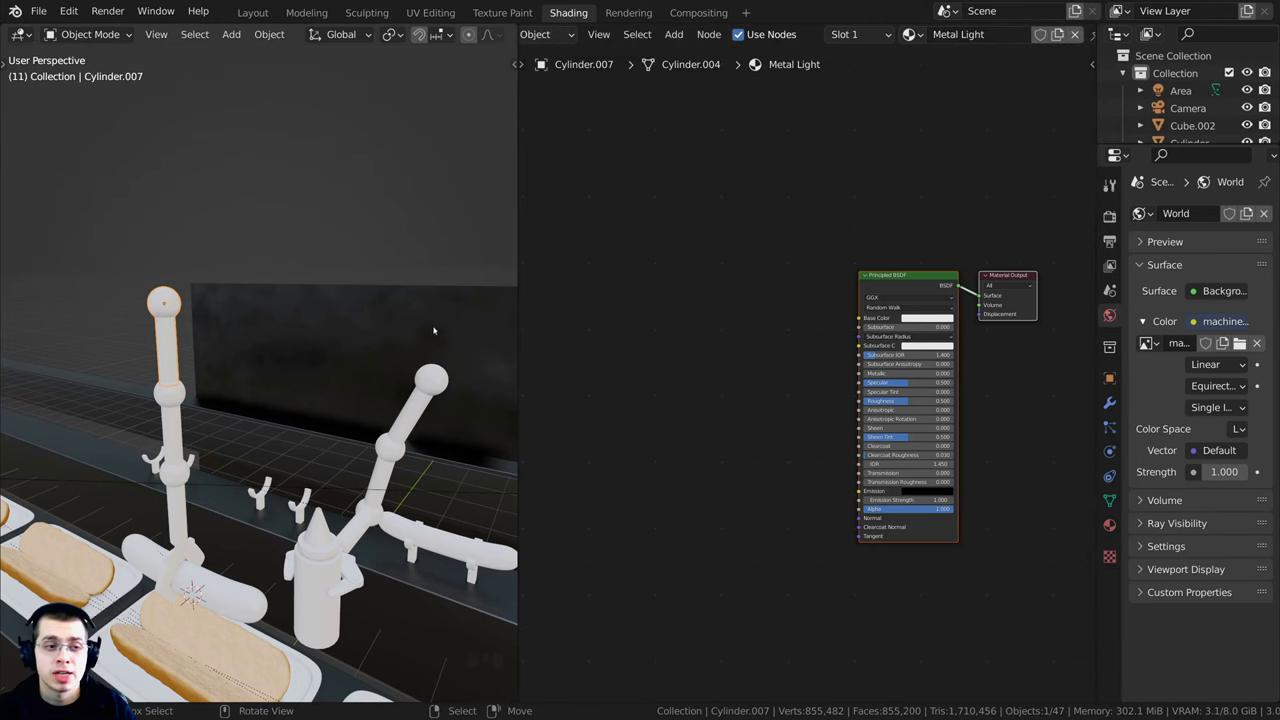
- Add the remaining segments and gripper parts of the sausage-holding arm to the selection
scroll(810, 380, "up", 4)
middle_click_drag(826, 397, 772, 381)
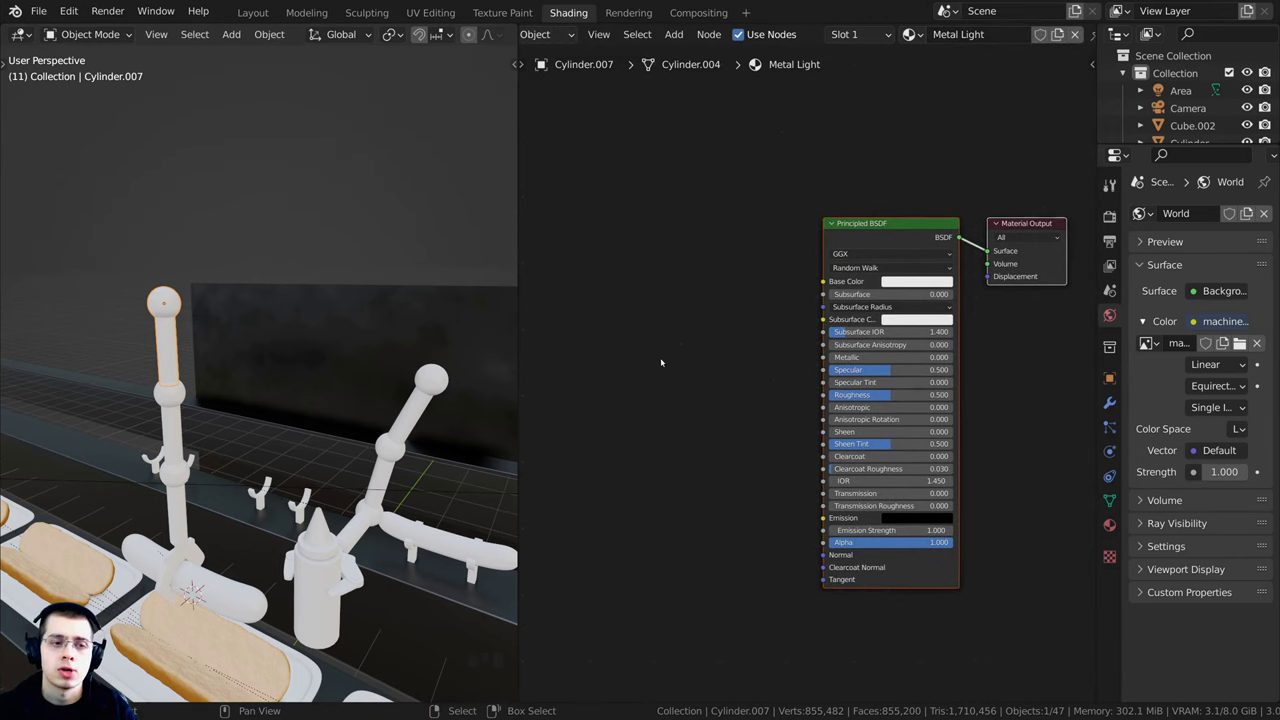
middle_click_drag(165, 437, 180, 432)
scroll(185, 430, "up", 5)
right_click(192, 335, "shift")
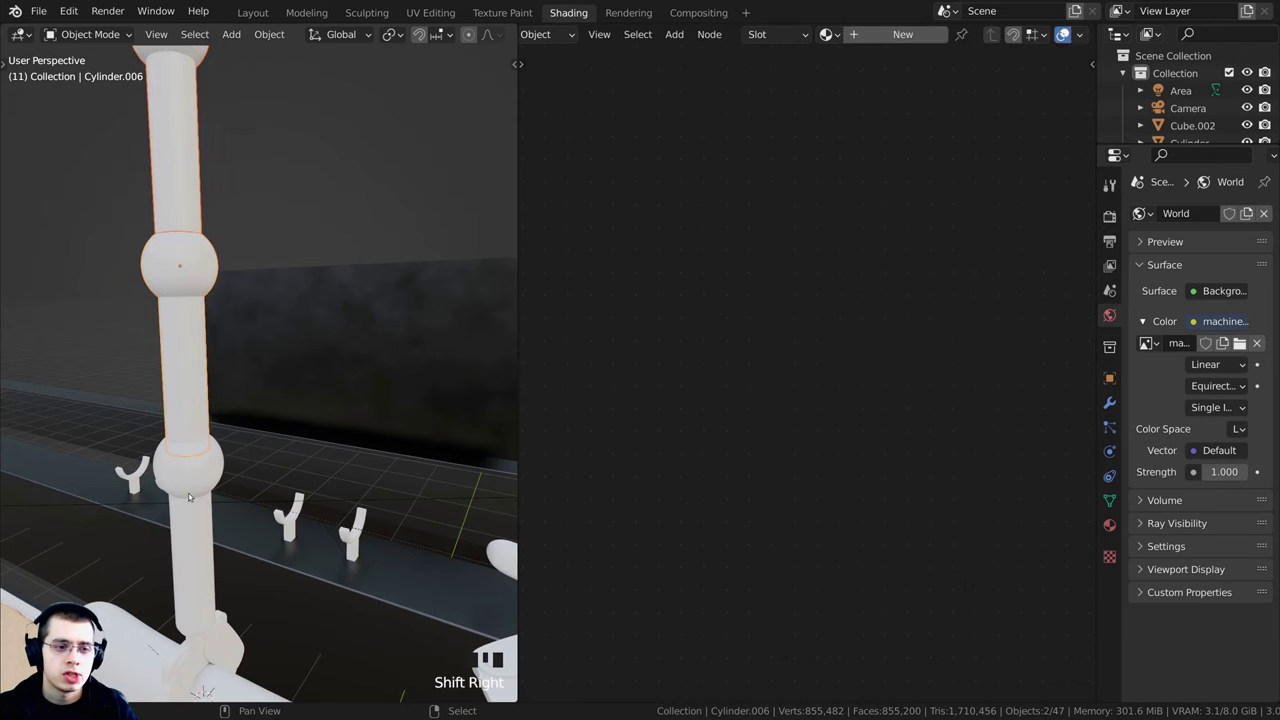
right_click(188, 494, "shift")
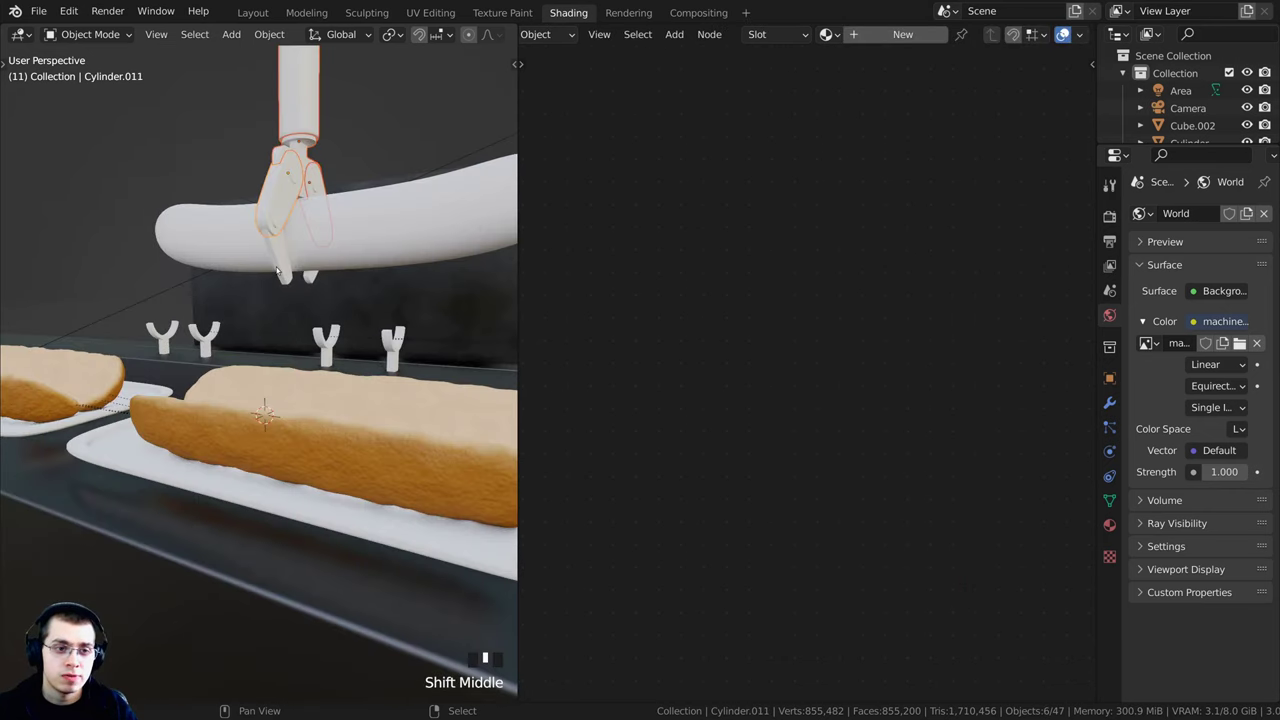
right_click(277, 269, "shift")
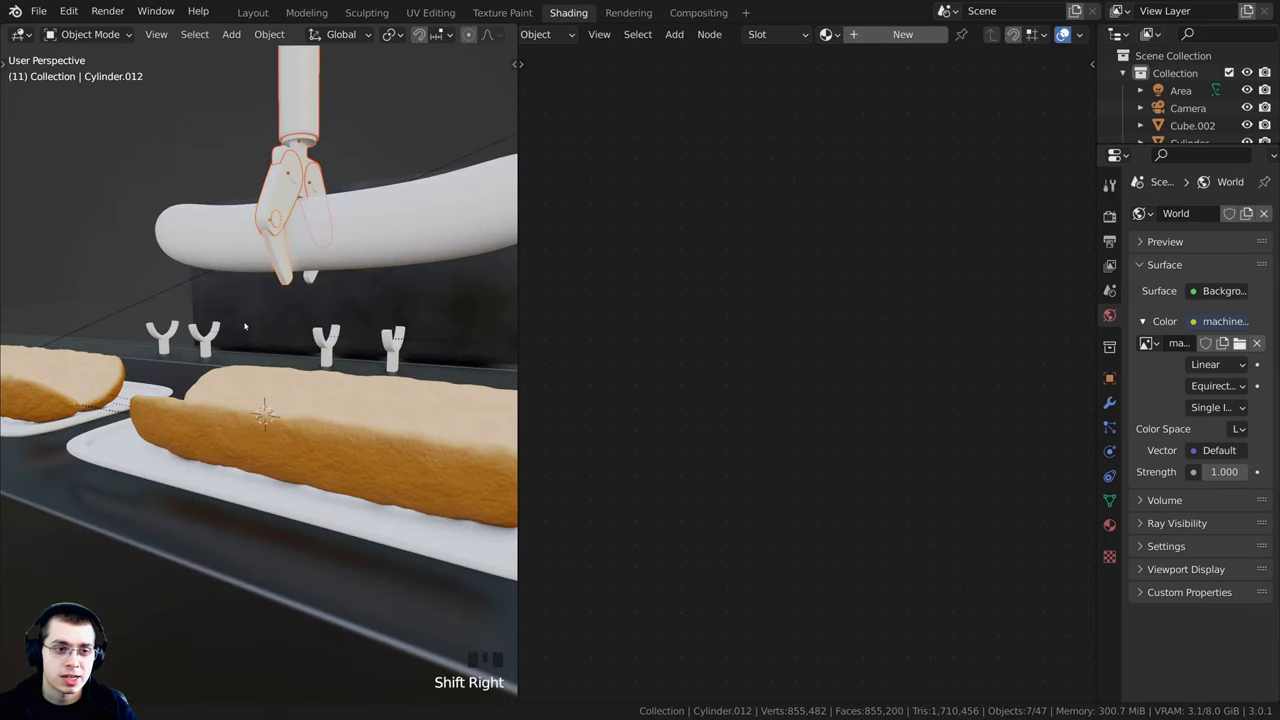
middle_click_drag(246, 326, 160, 391)
scroll(122, 437, "down", 4)
middle_click_drag(101, 452, 73, 327)
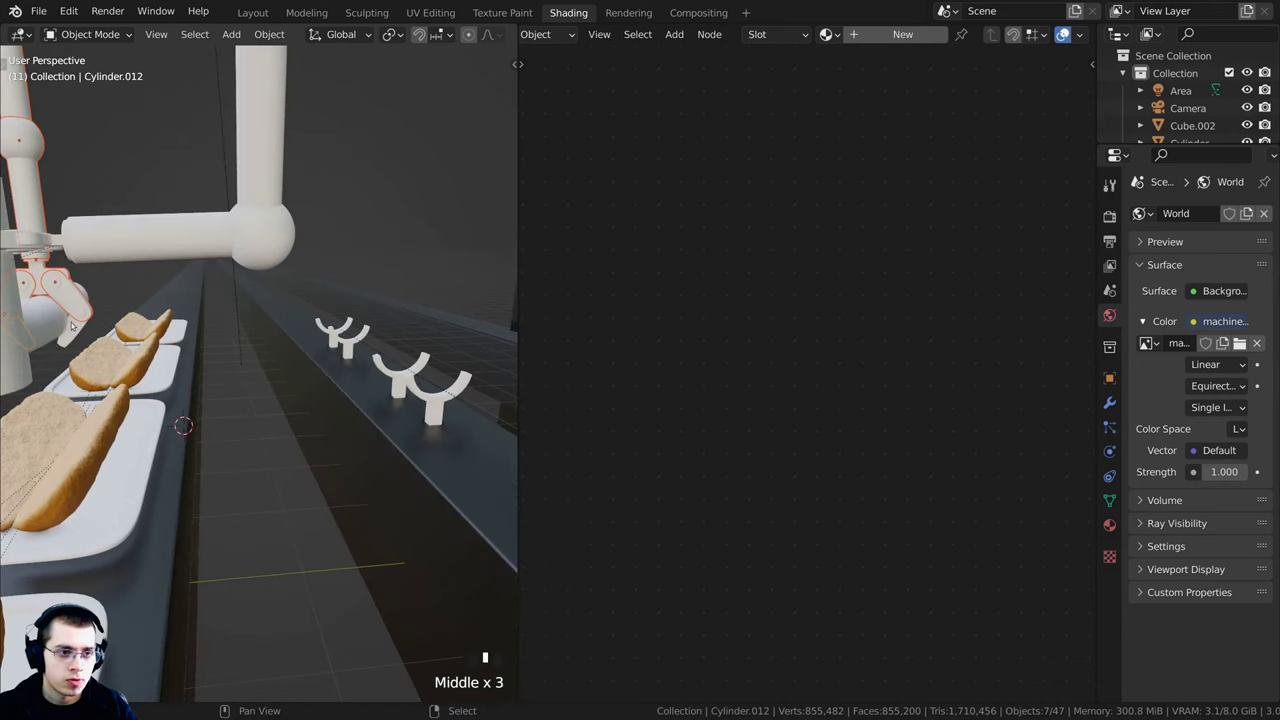
right_click(70, 330, "shift")
- Add the segments and clamp parts of the bottle-holding arm to the selection, leaving out the bottle
right_click(208, 244, "shift")
right_click(280, 148, "shift")
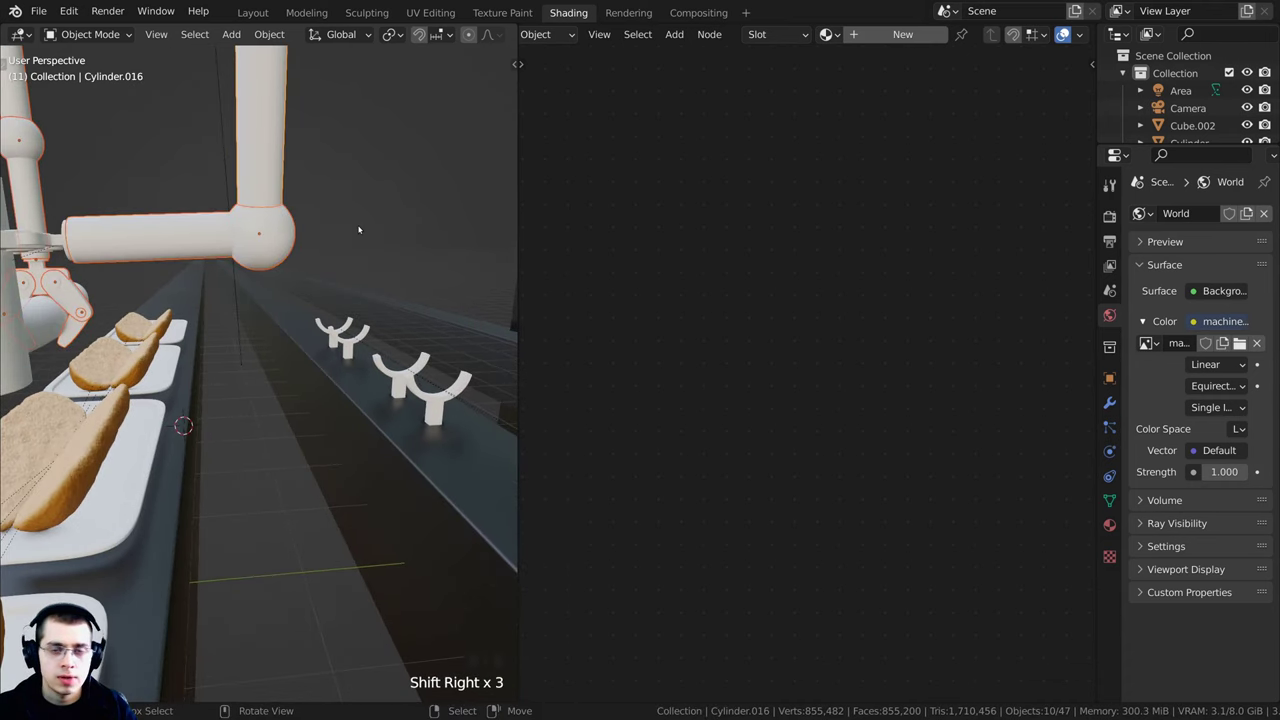
key("KP_Decimal")
right_click(412, 340, "shift")
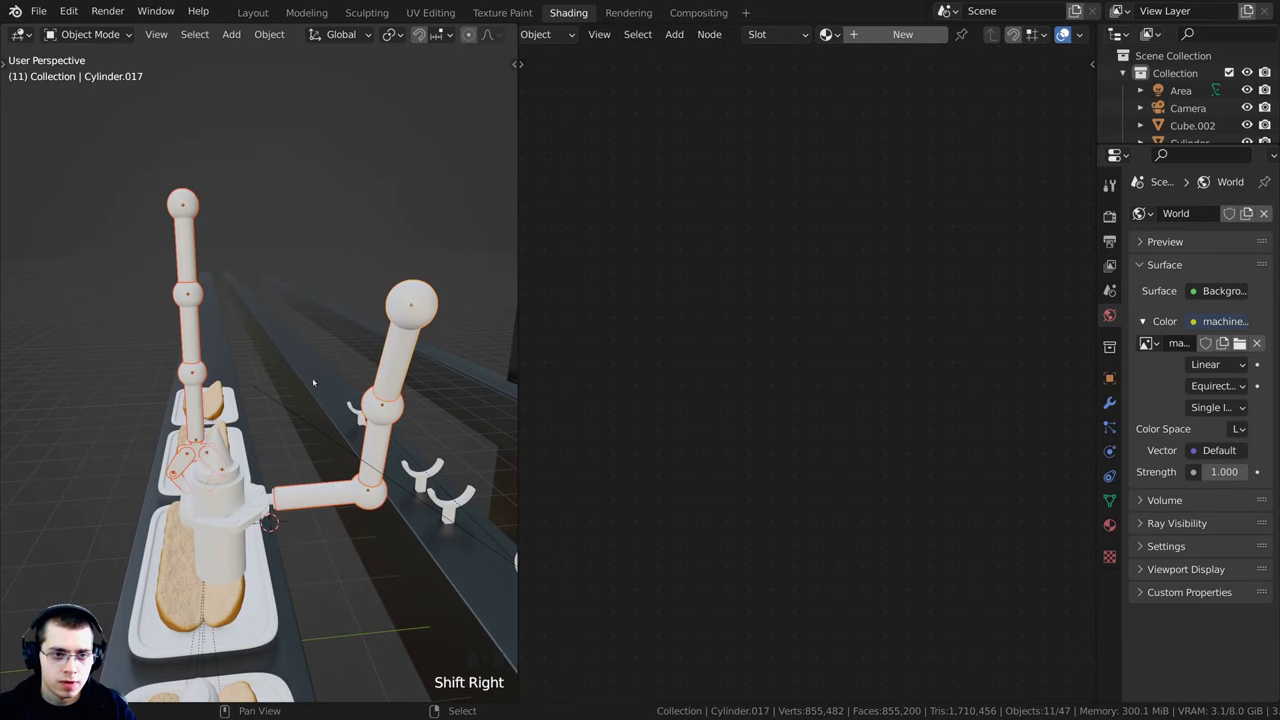
middle_click_drag(412, 340, 275, 416)
scroll(275, 416, "up", 2)
middle_click_drag(341, 499, 190, 272)
right_click(299, 497, "shift")
right_click(314, 487, "shift")
- Make the sausage arm's top segment the active object and link its Metal Light material to all selected arm parts
scroll(314, 487, "down", 4)
scroll(190, 272, "up", 2)
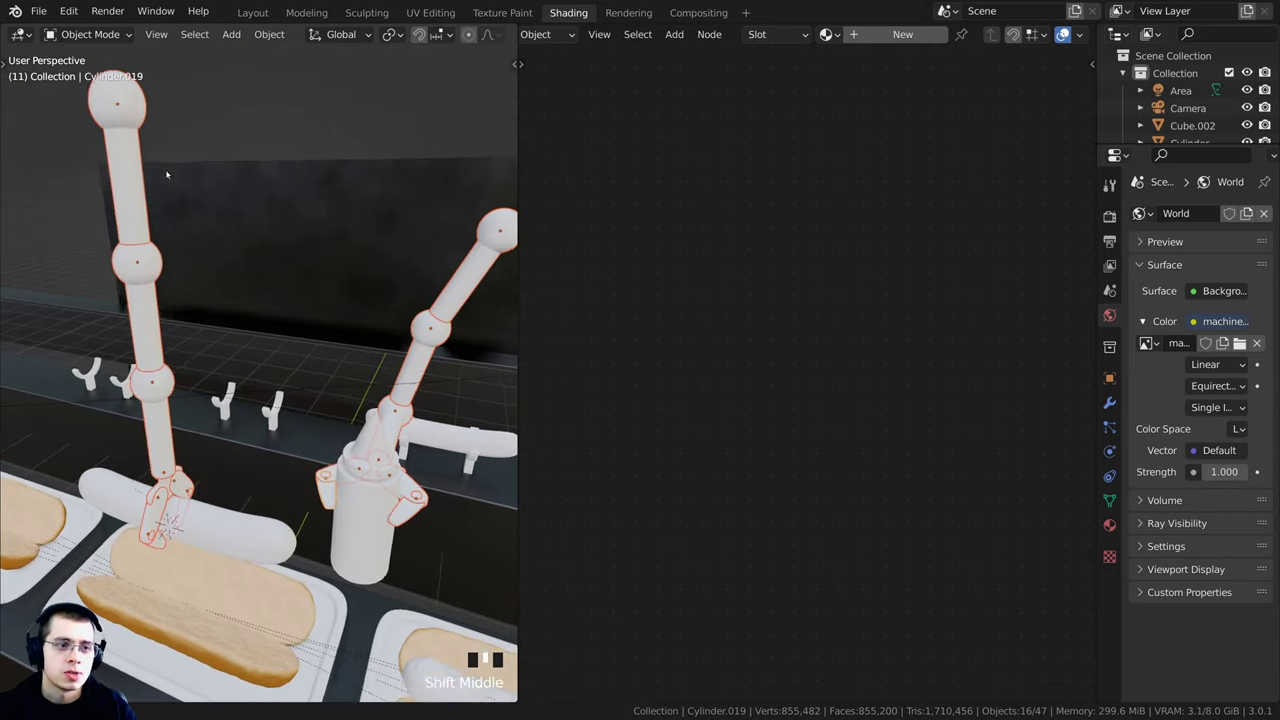
middle_click_drag(163, 177, 186, 200, "shift")
right_click(143, 117, "shift")
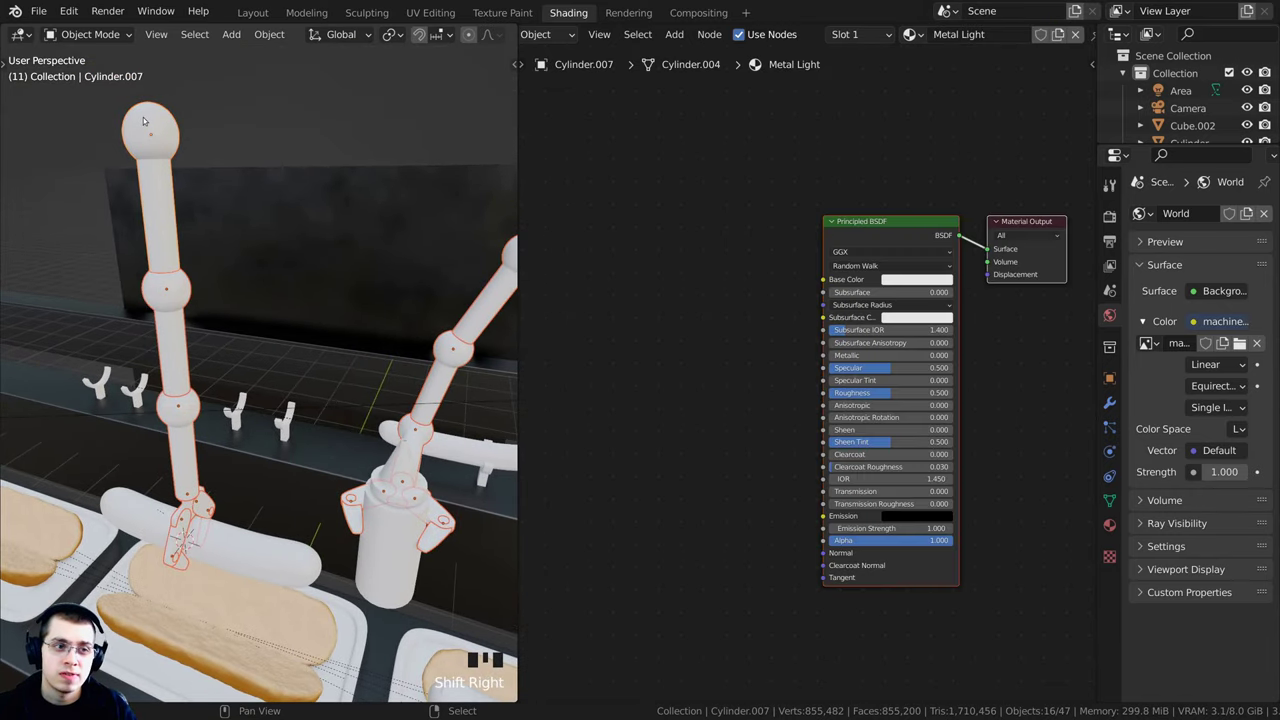
middle_click_drag(139, 143, 148, 204, "shift")
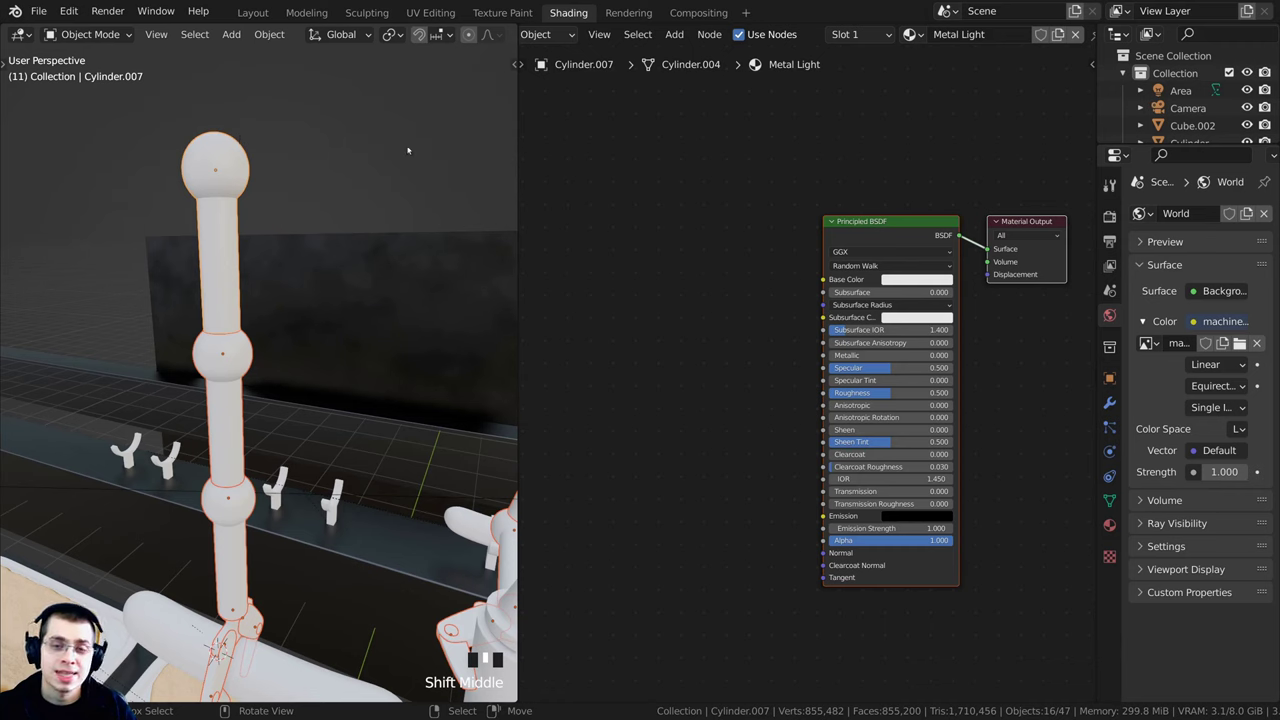
middle_click_drag(282, 165, 294, 168, "shift")
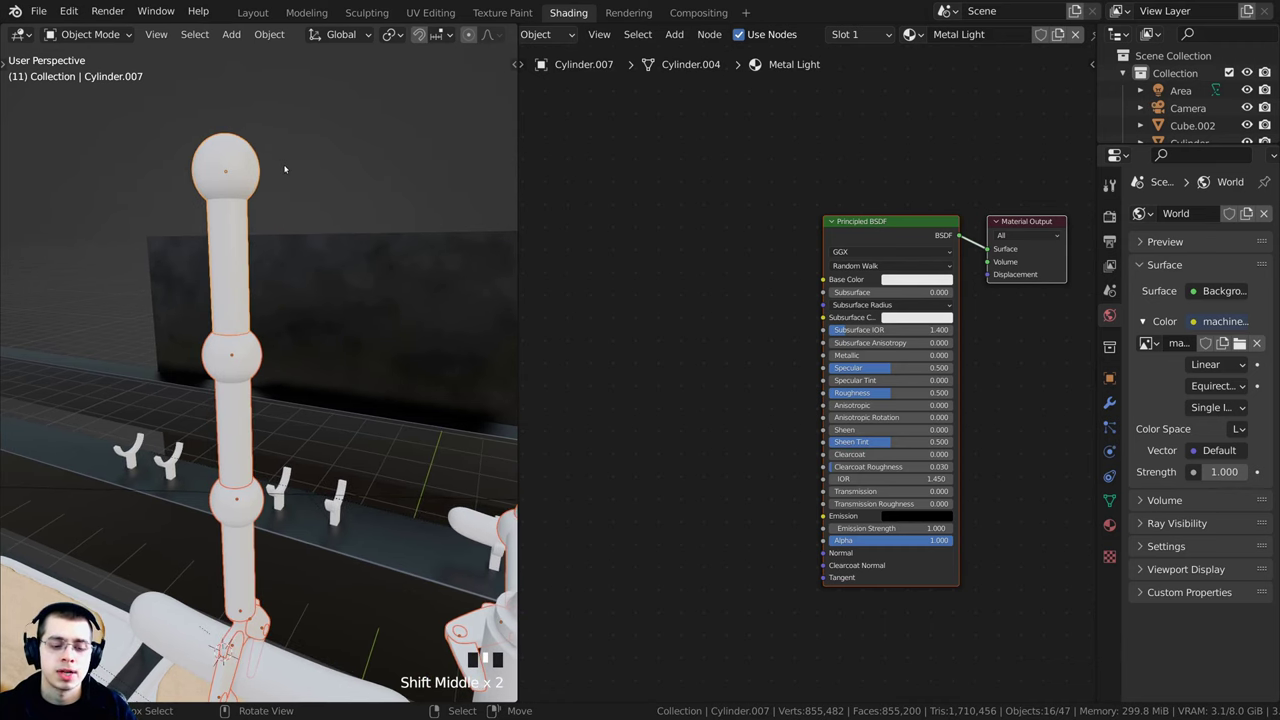
right_click(230, 154, "shift")
right_click(230, 154, "shift")
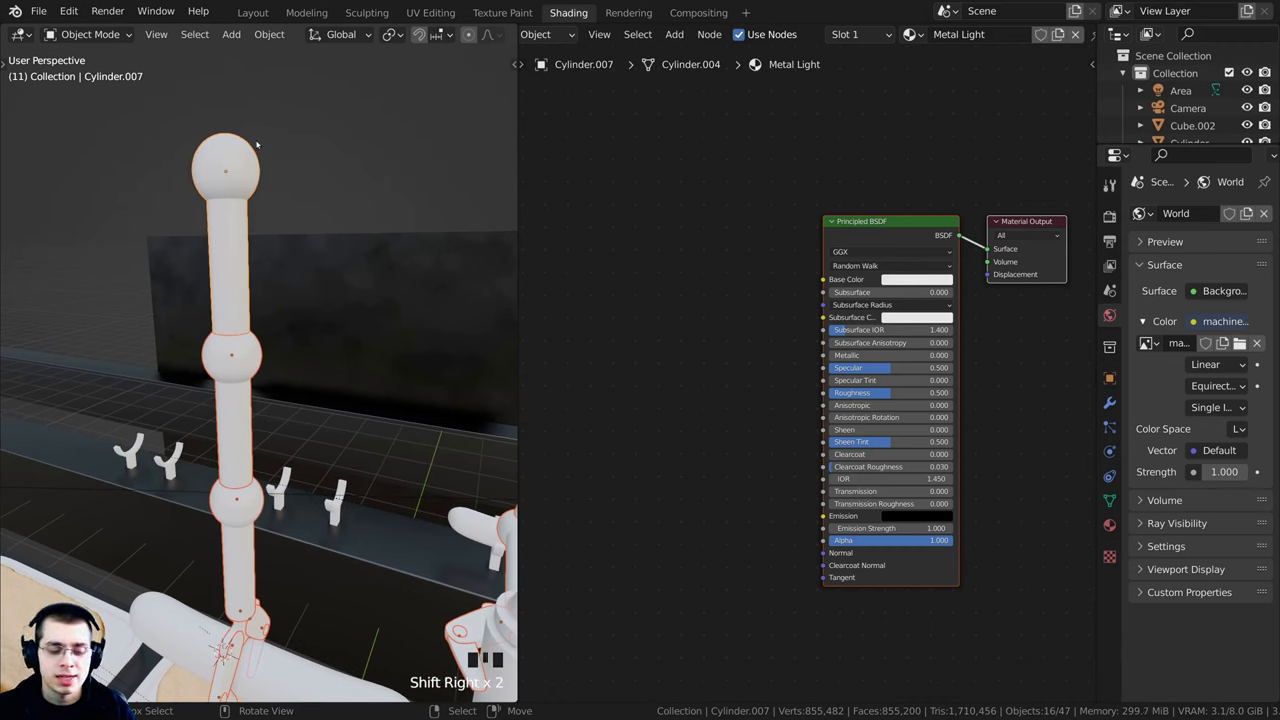
key("ctrl+l")
mouse_move(257, 143)
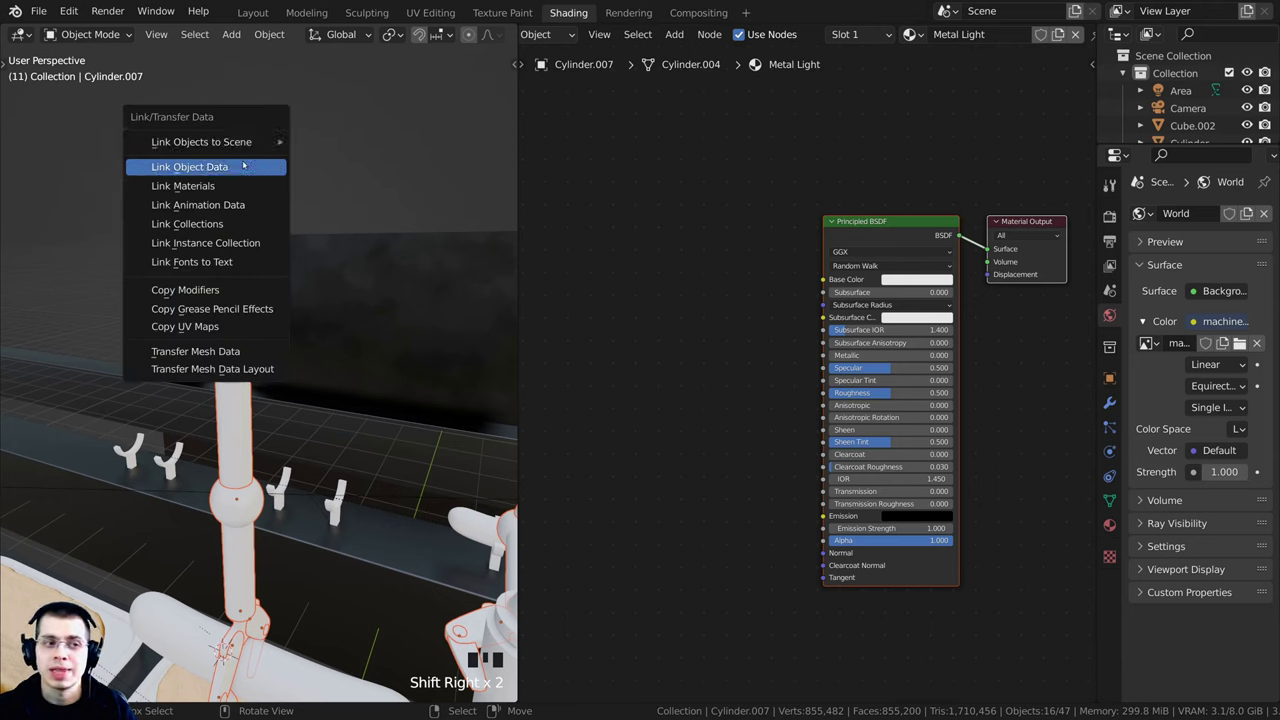
left_click(181, 188)
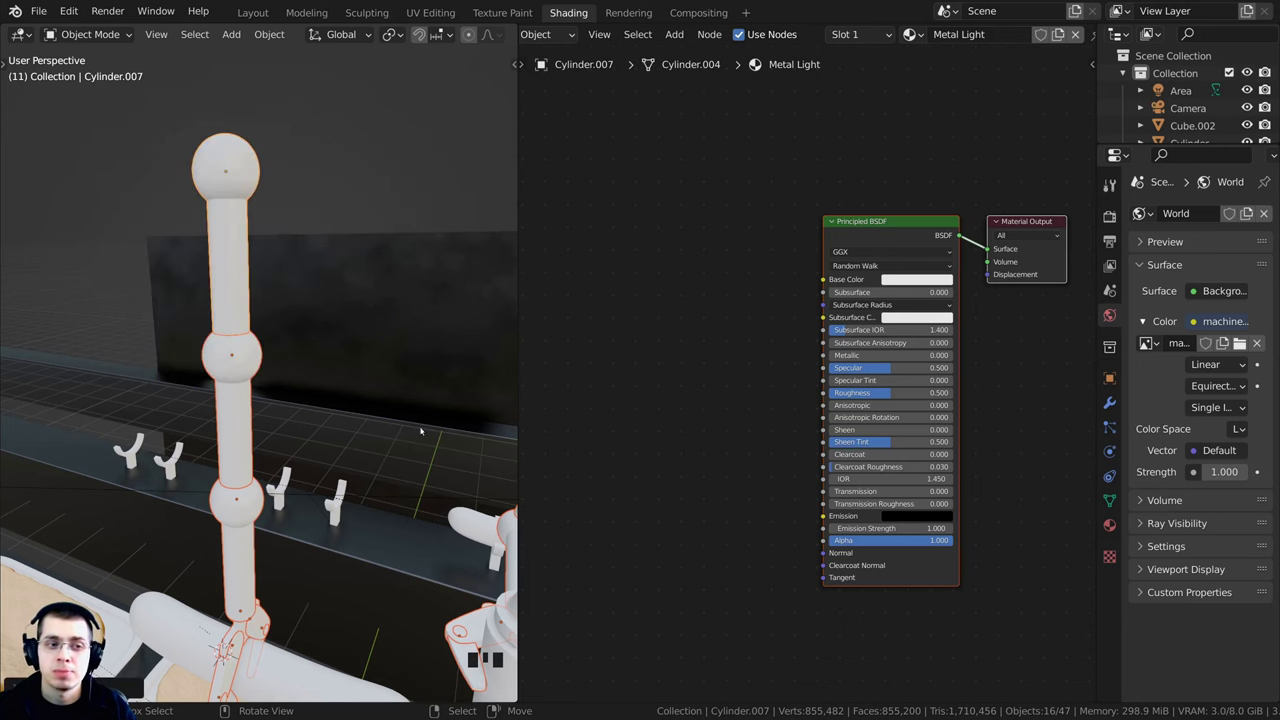
- Deselect everything and select individual segments of the sausage-holding arm to check their assigned material
scroll(334, 263, "down", 2)
key("a")
right_click(237, 409)
right_click(237, 323)
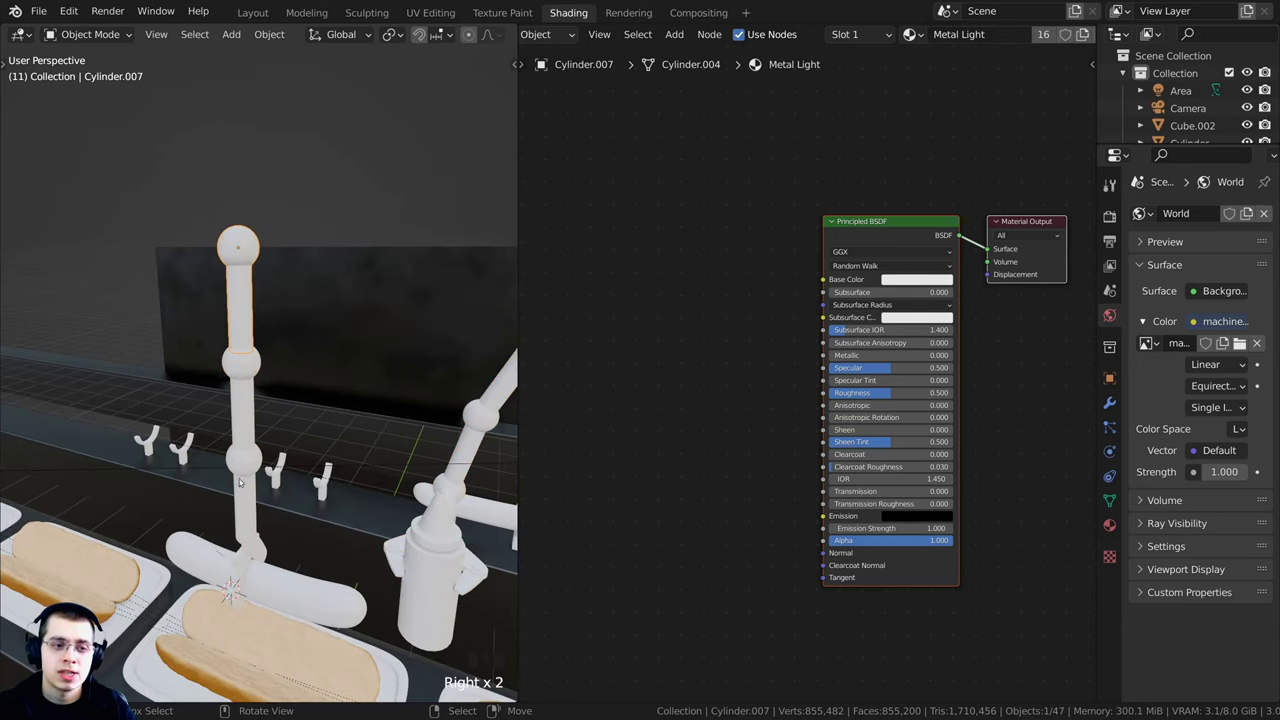